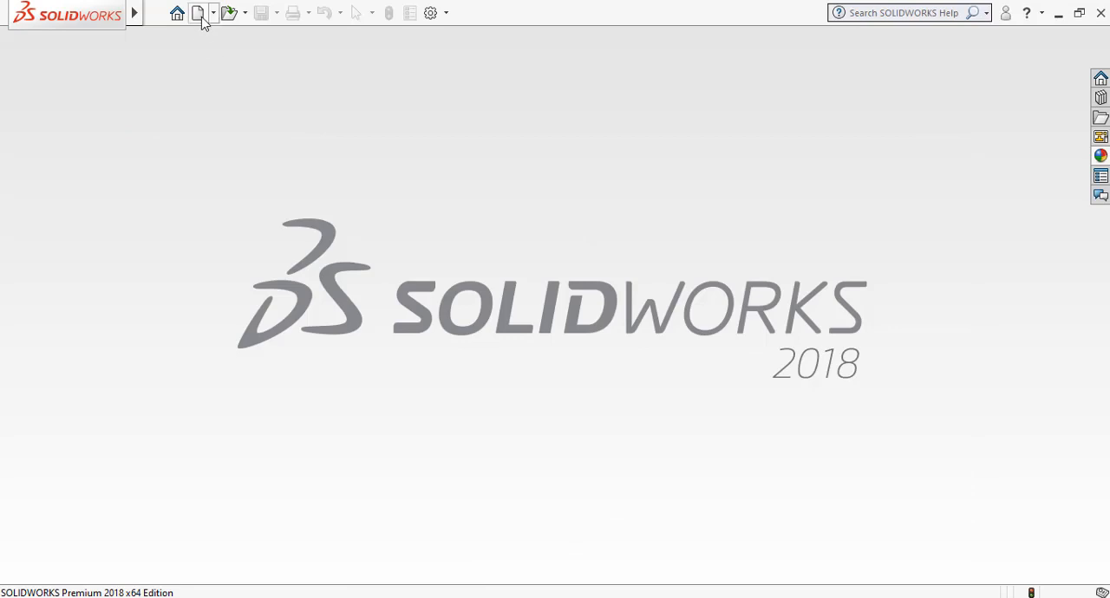
Create a new part and start a sketch on the Front Plane.
{"action": "left_click", "coordinate": [199, 13]}
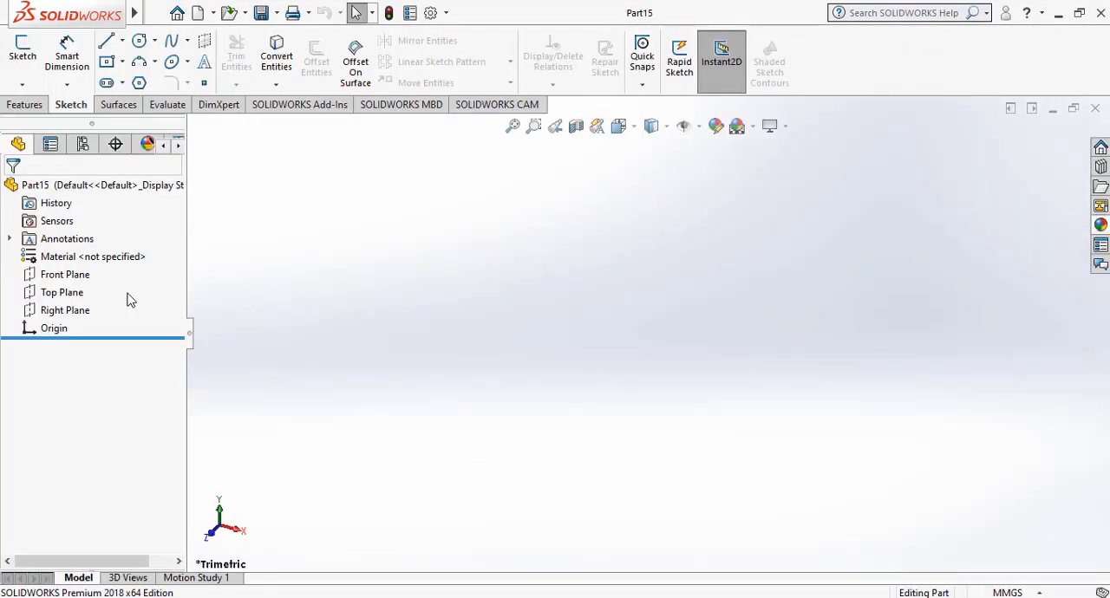
{"action": "left_click", "coordinate": [78, 277]}
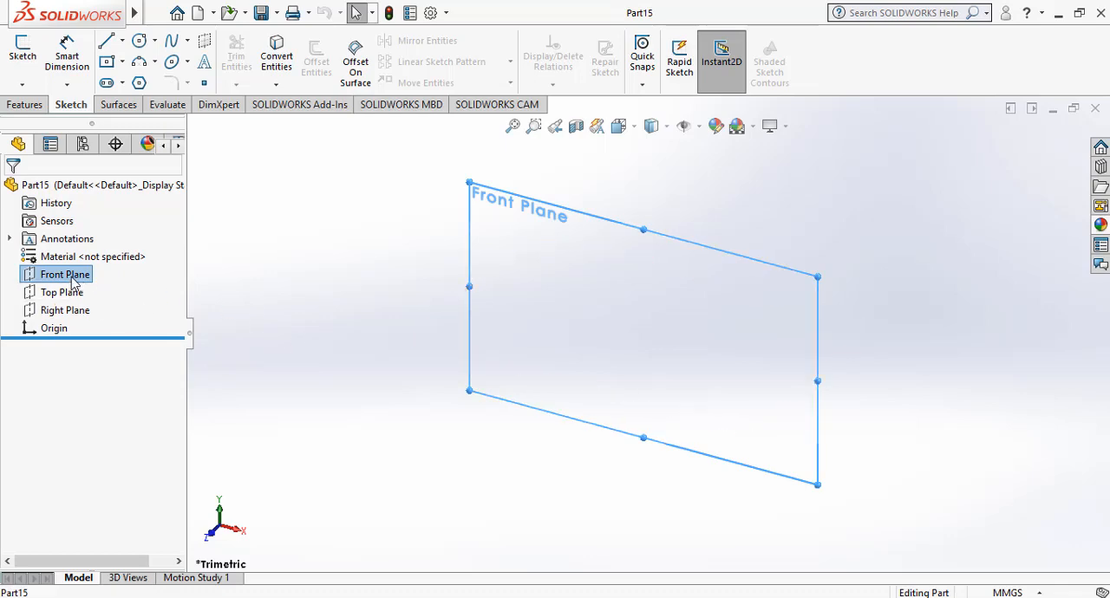
{"action": "right_click", "coordinate": [74, 282]}
{"action": "left_click", "coordinate": [83, 250]}
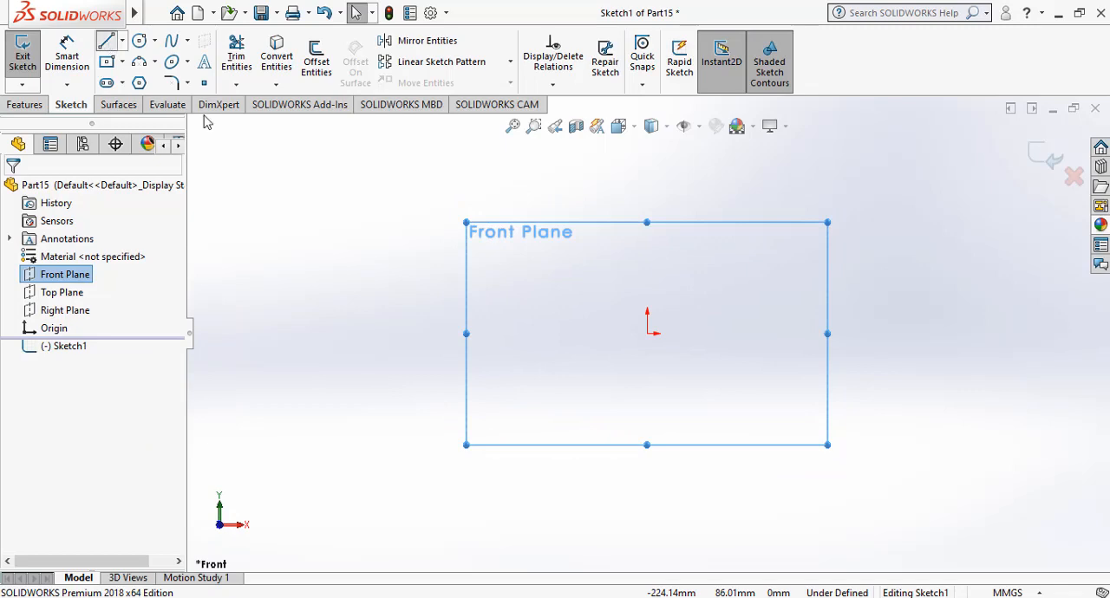
Sketch a vertical line about 50 mm tall left of the origin, then three horizontal treads stepping down rightward to directly above the origin.
{"action": "left_click", "coordinate": [500, 334]}
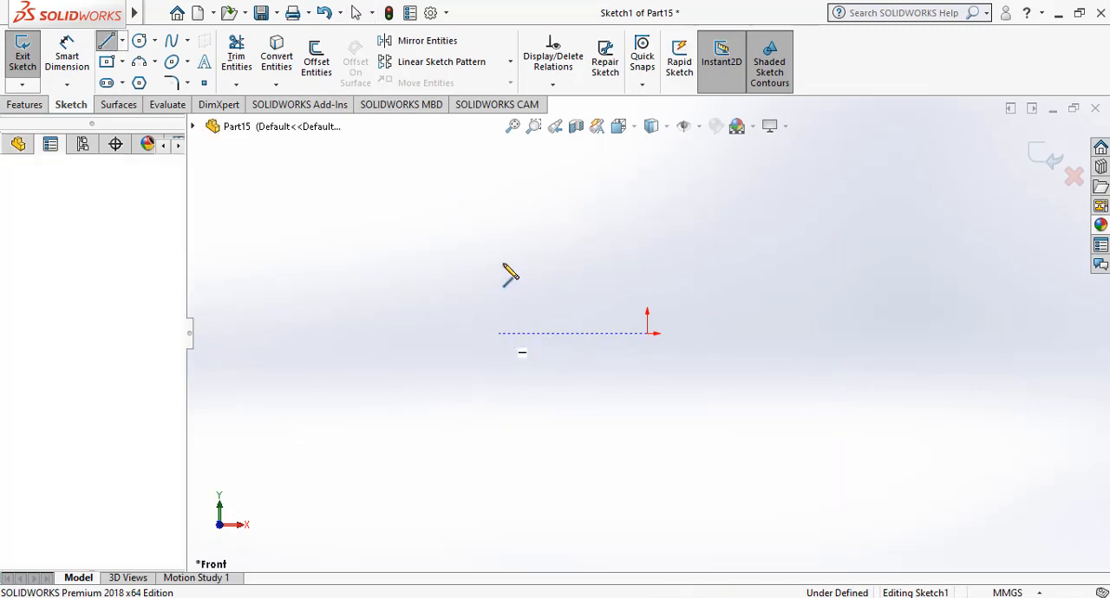
{"action": "left_click", "coordinate": [498, 232]}
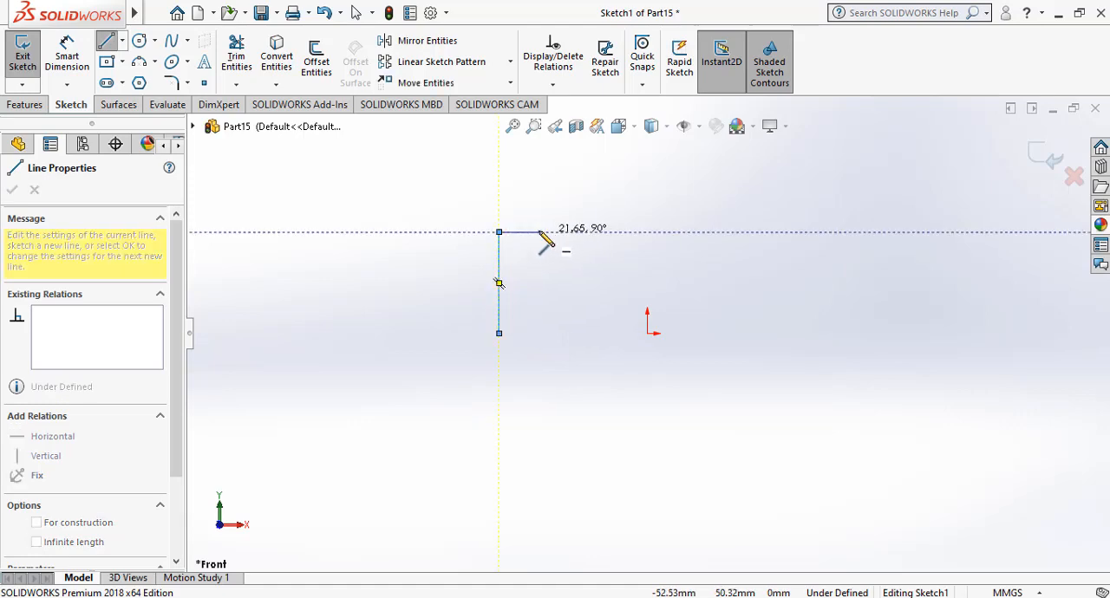
{"action": "left_click", "coordinate": [539, 233]}
{"action": "left_click", "coordinate": [539, 253]}
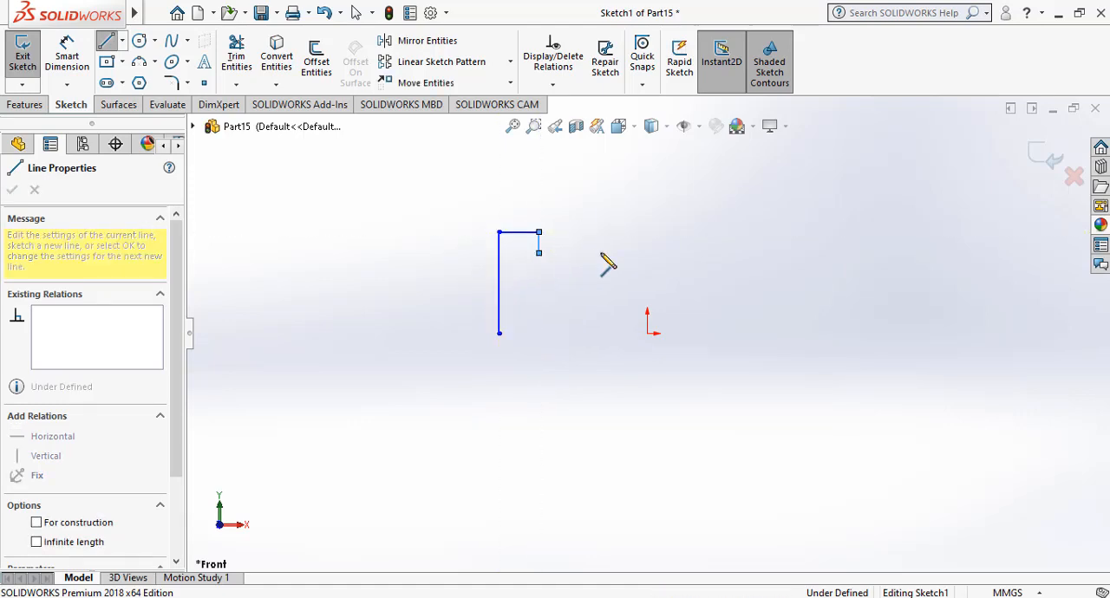
{"action": "left_click", "coordinate": [601, 253]}
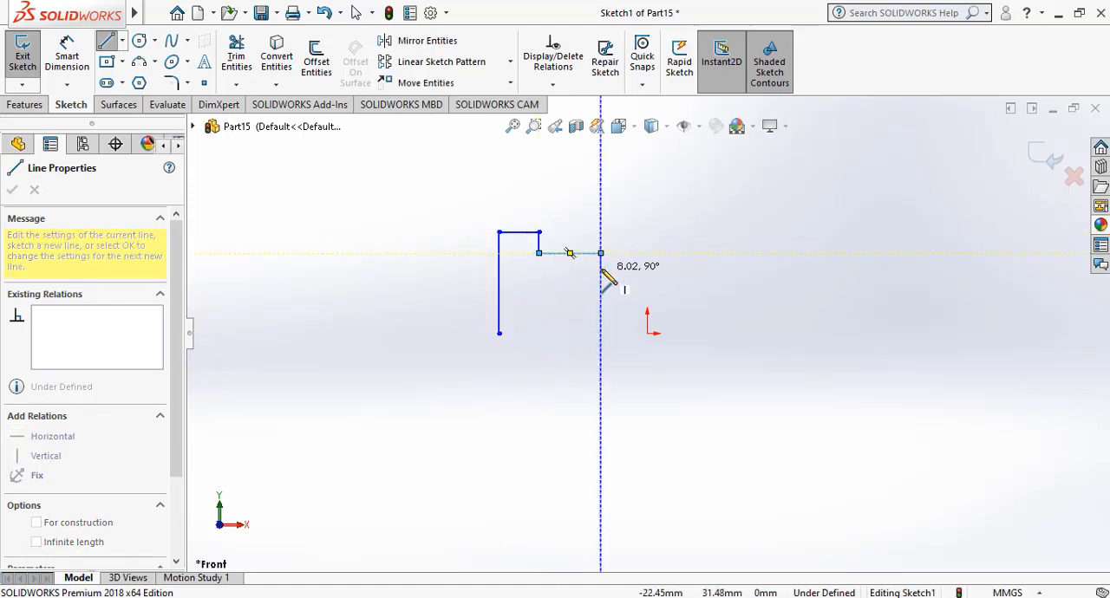
{"action": "left_click", "coordinate": [601, 267]}
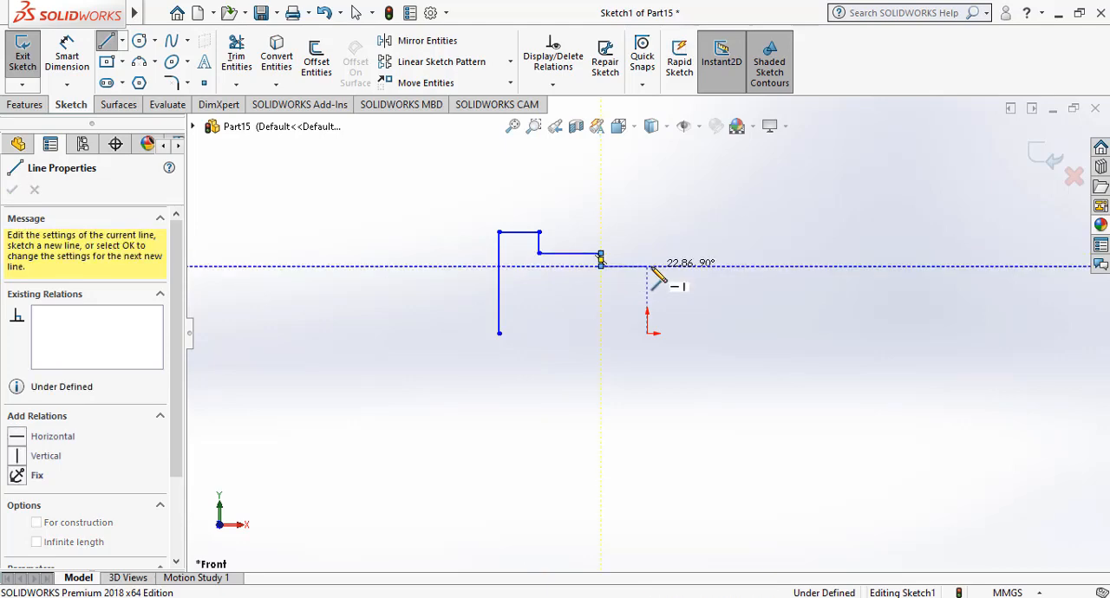
{"action": "left_click", "coordinate": [647, 267]}
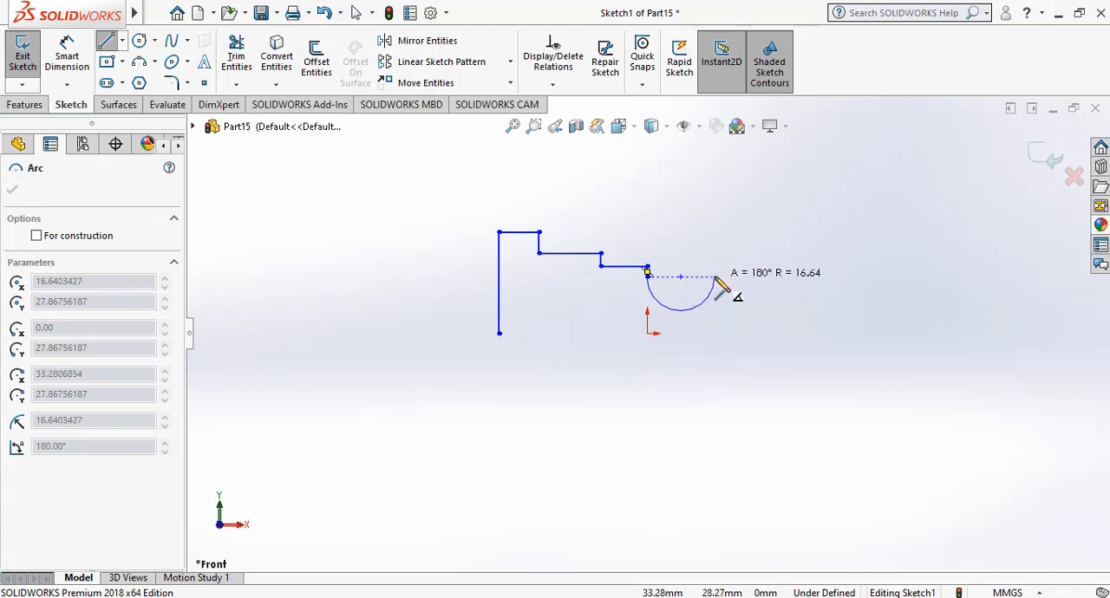
Continue the profile with a downward 180° arc of about 16.6 mm radius, a lower step on the right, and a closing base line.
{"action": "left_click", "coordinate": [714, 277]}
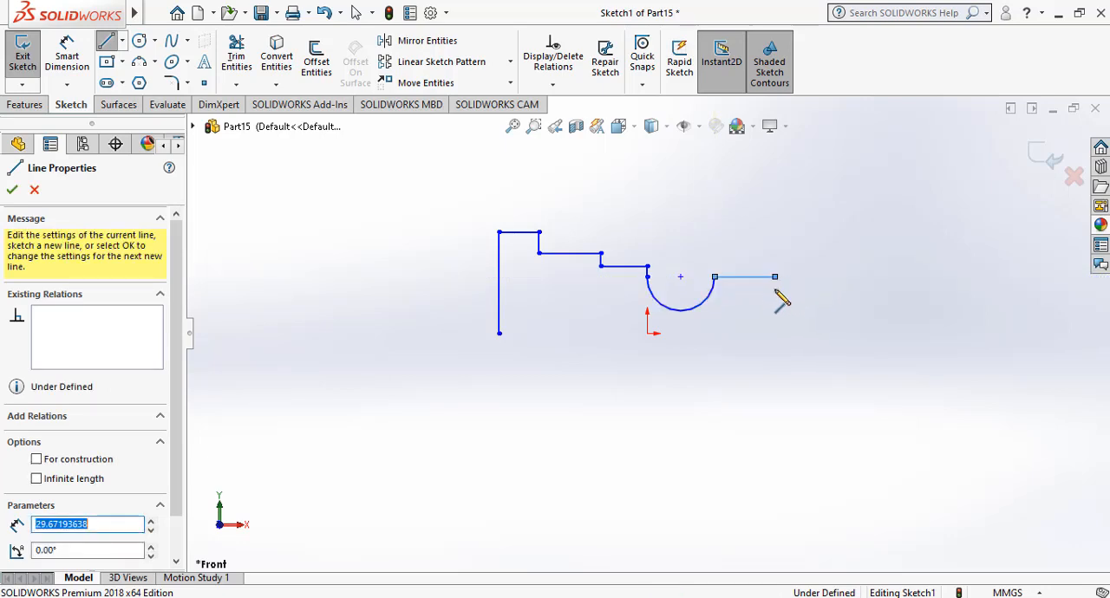
{"action": "left_click", "coordinate": [774, 277]}
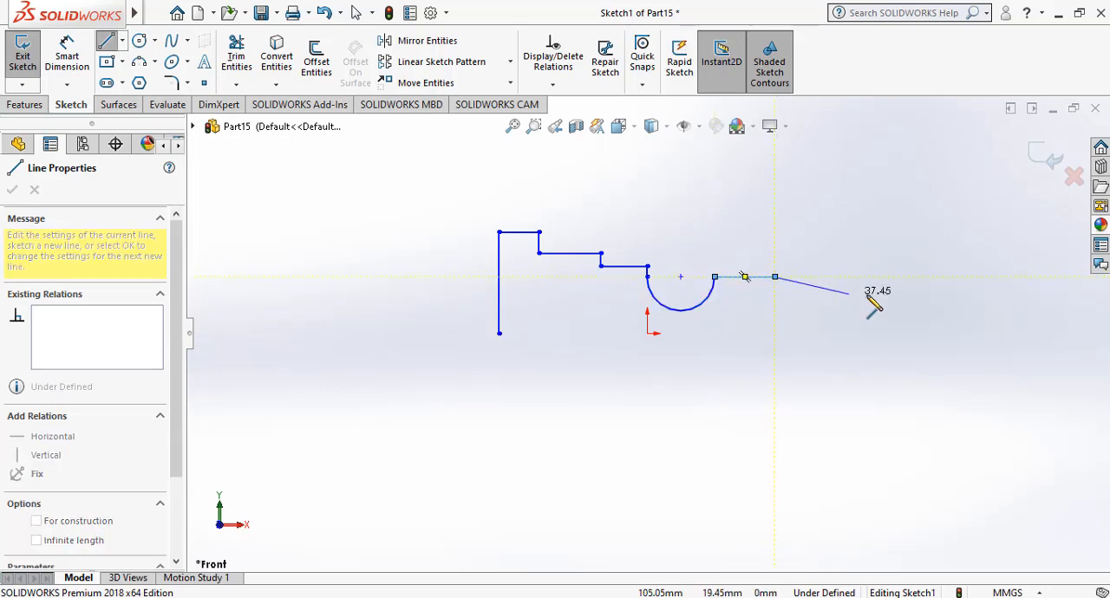
{"action": "left_click", "coordinate": [775, 303]}
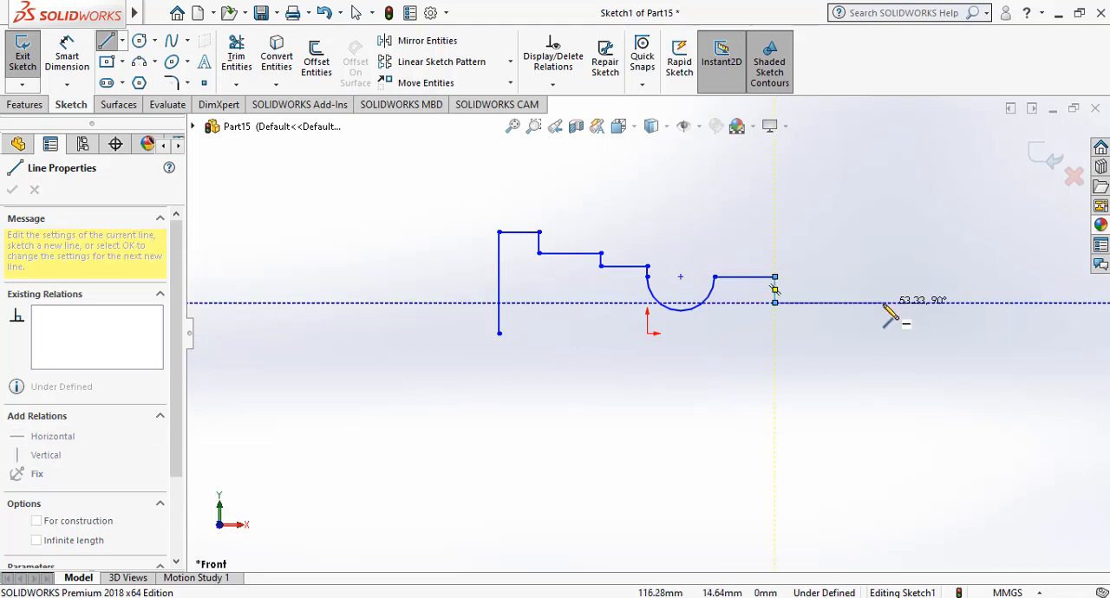
{"action": "left_click", "coordinate": [883, 302]}
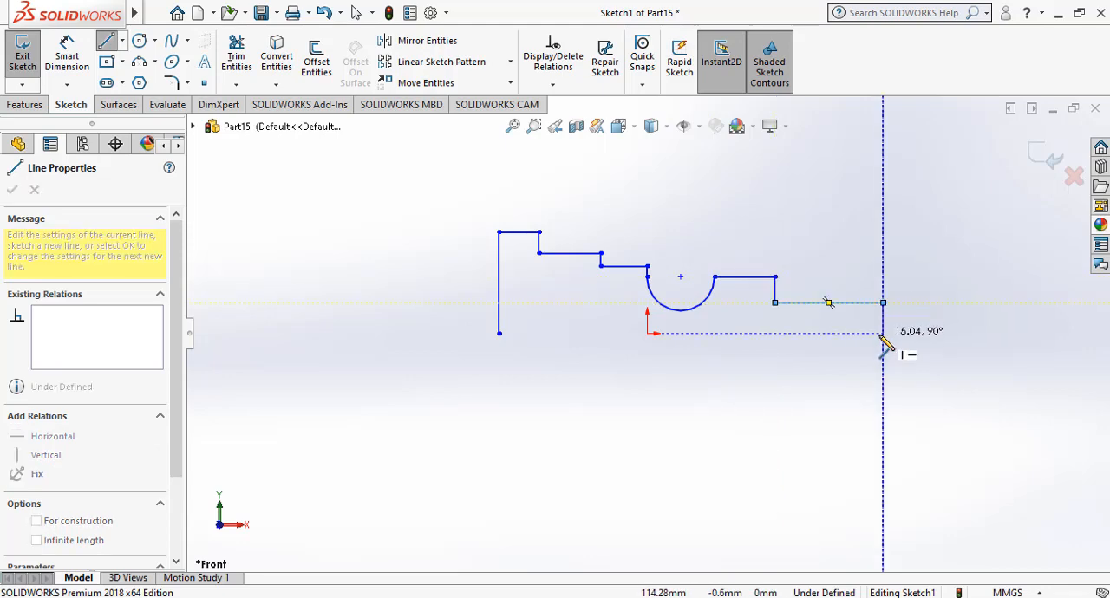
{"action": "left_click", "coordinate": [883, 333]}
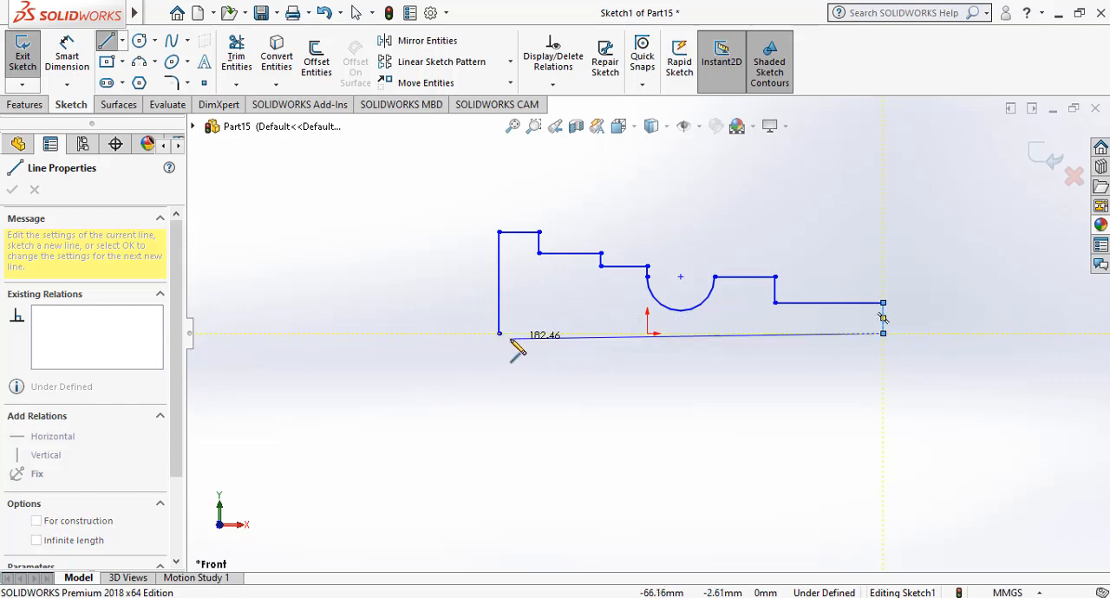
{"action": "left_click", "coordinate": [500, 334]}
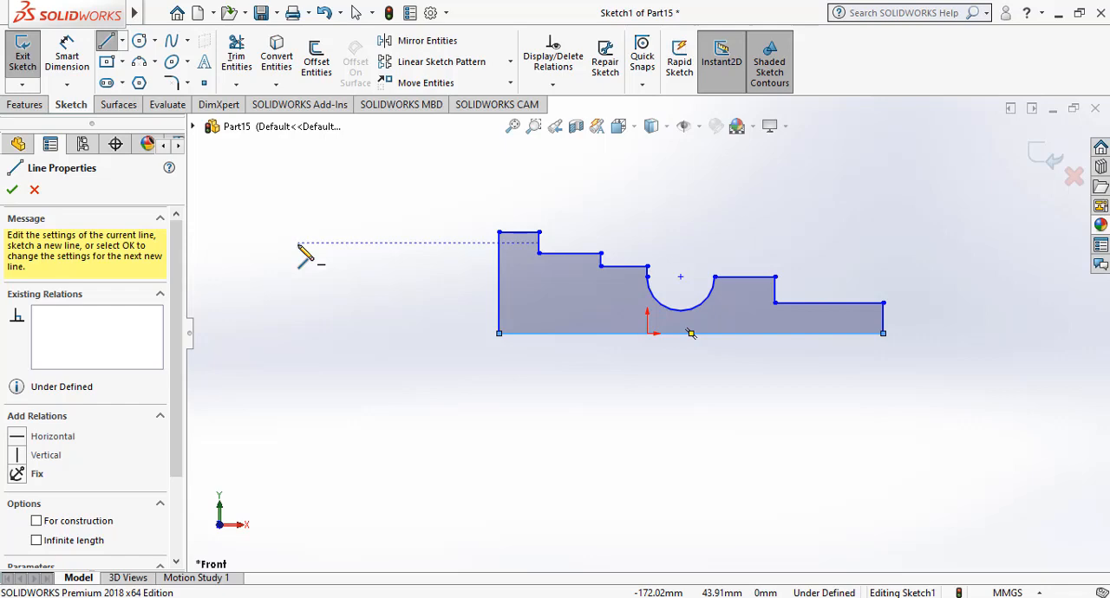
{"action": "left_click", "coordinate": [12, 190]}
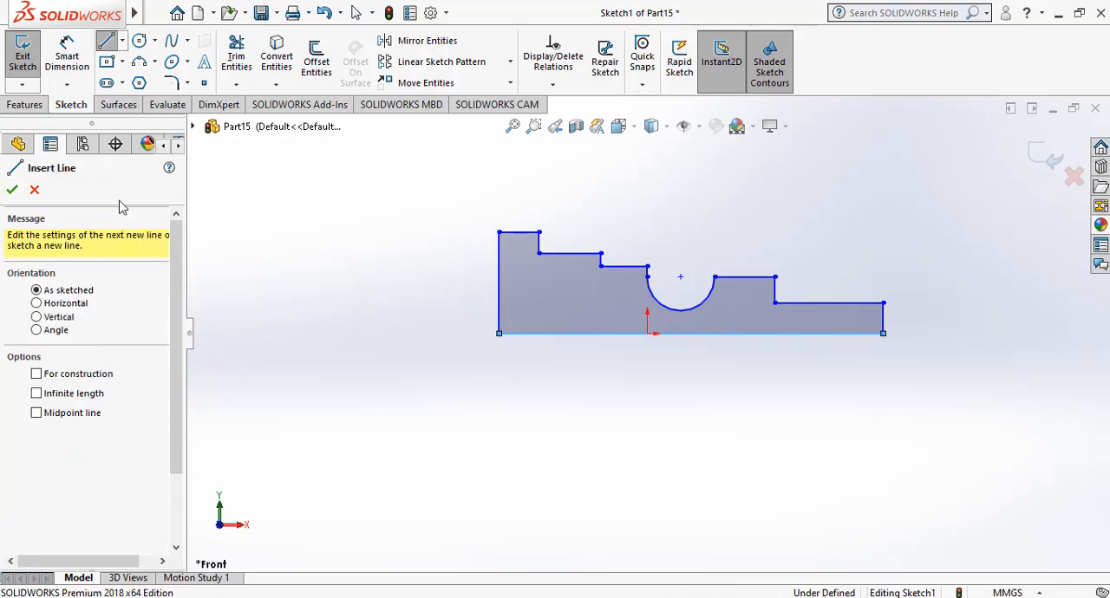
{"action": "left_click", "coordinate": [13, 189]}
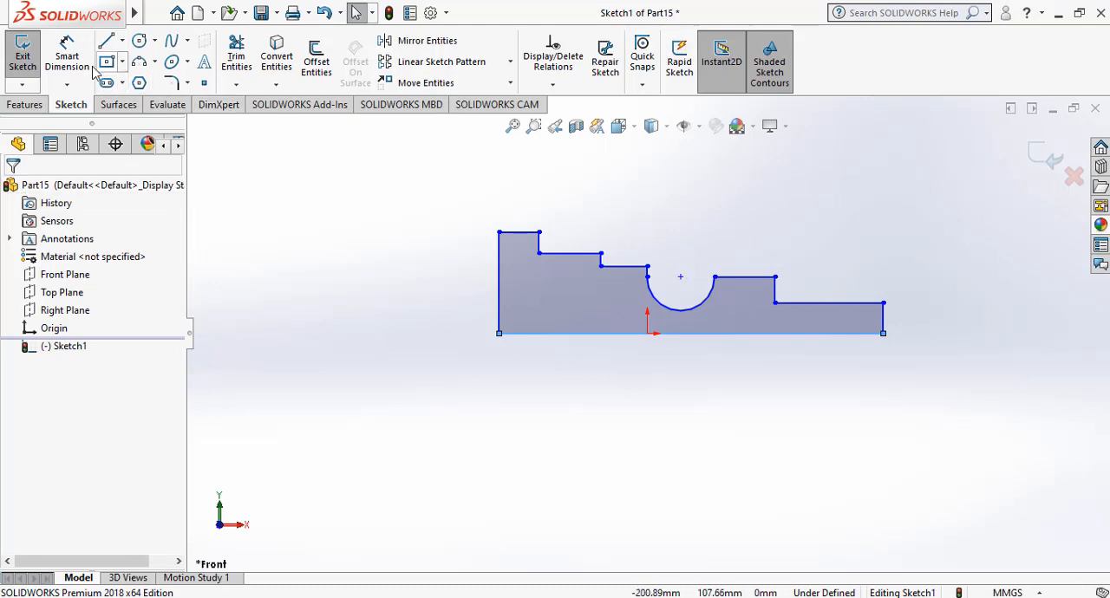
Dimension the profile's horizontal base line to 163 mm.
{"action": "left_click", "coordinate": [66, 54]}
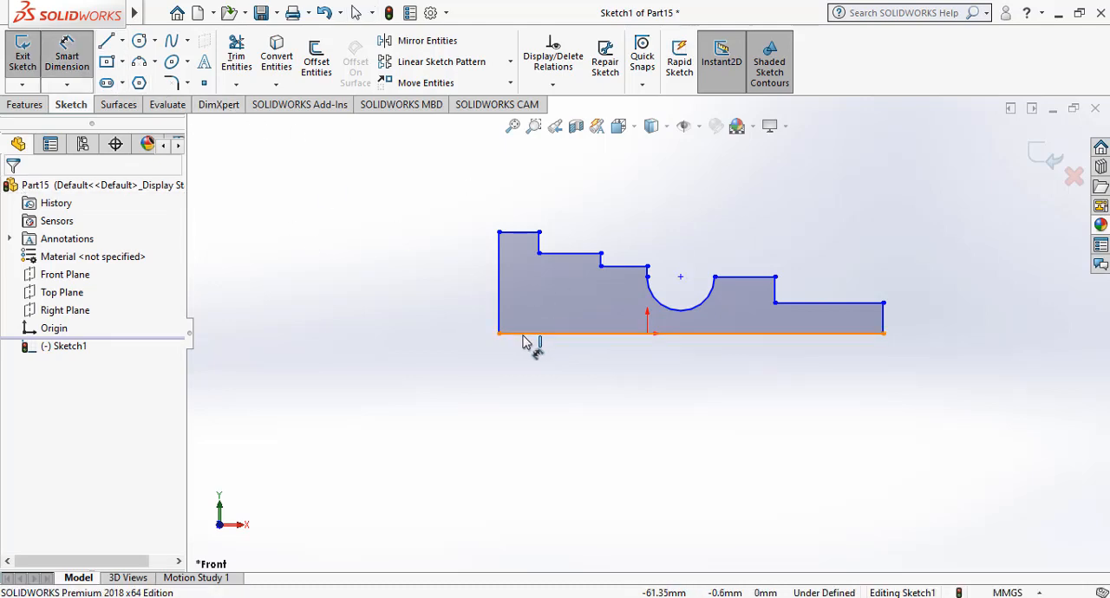
{"action": "left_click", "coordinate": [529, 335]}
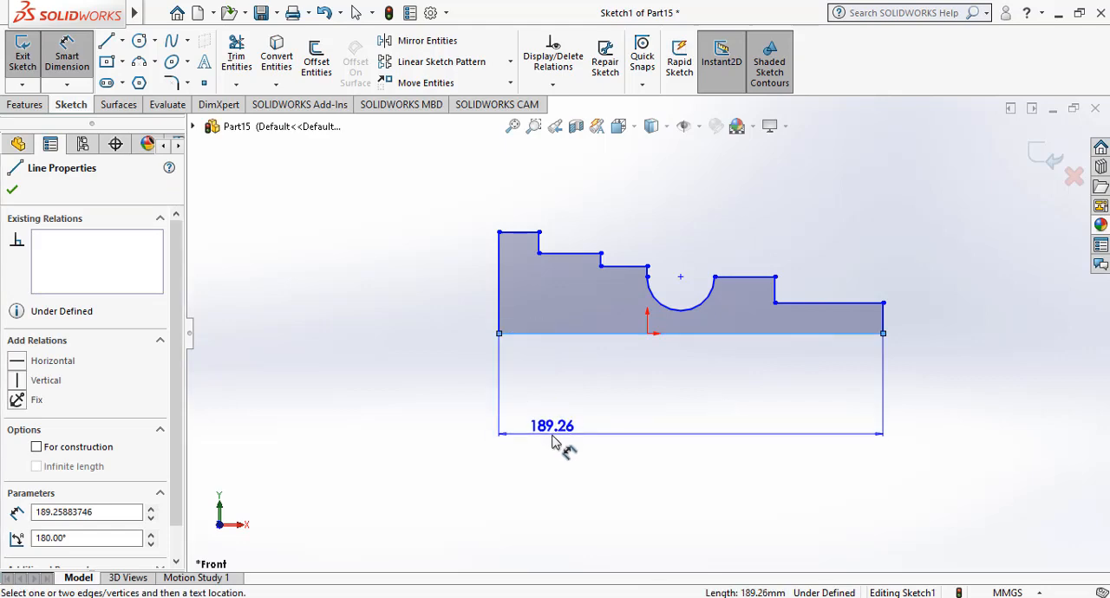
{"action": "left_click", "coordinate": [539, 530]}
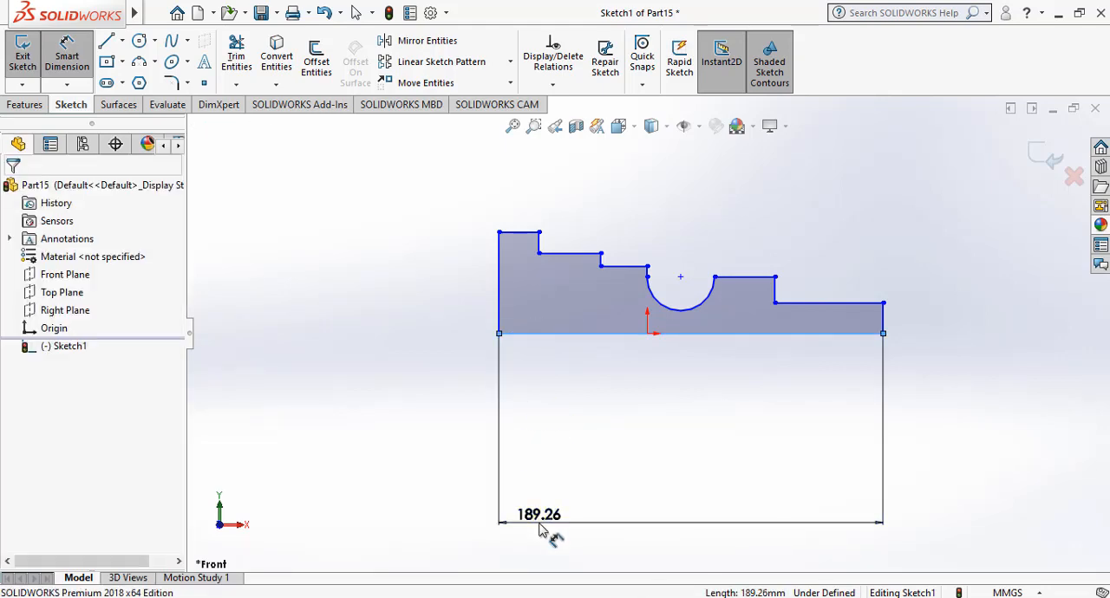
{"action": "type", "text": "183"}
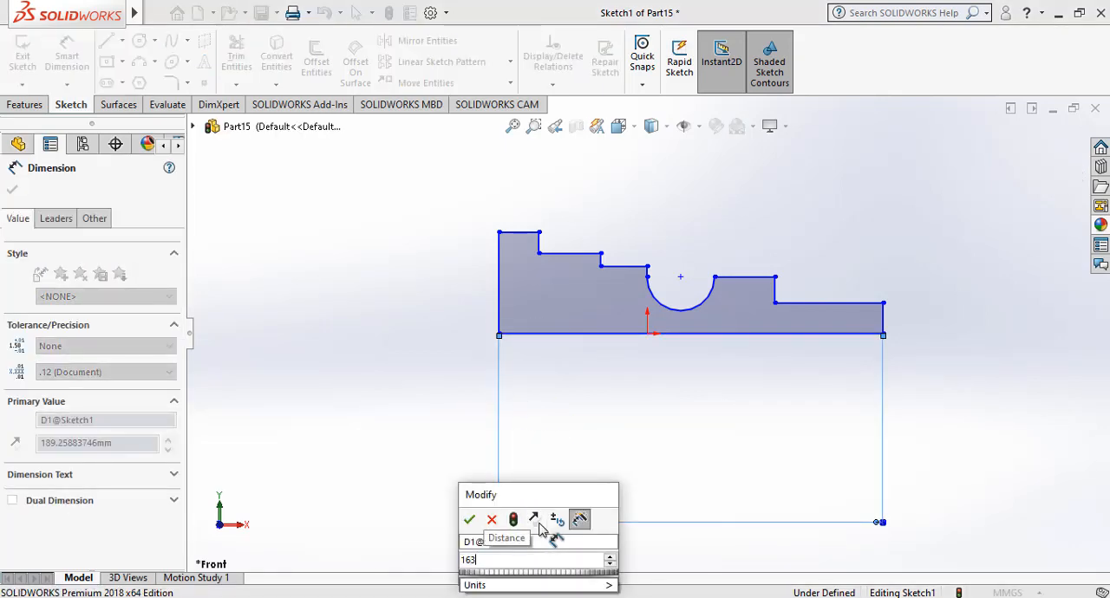
{"action": "key", "text": "Return"}
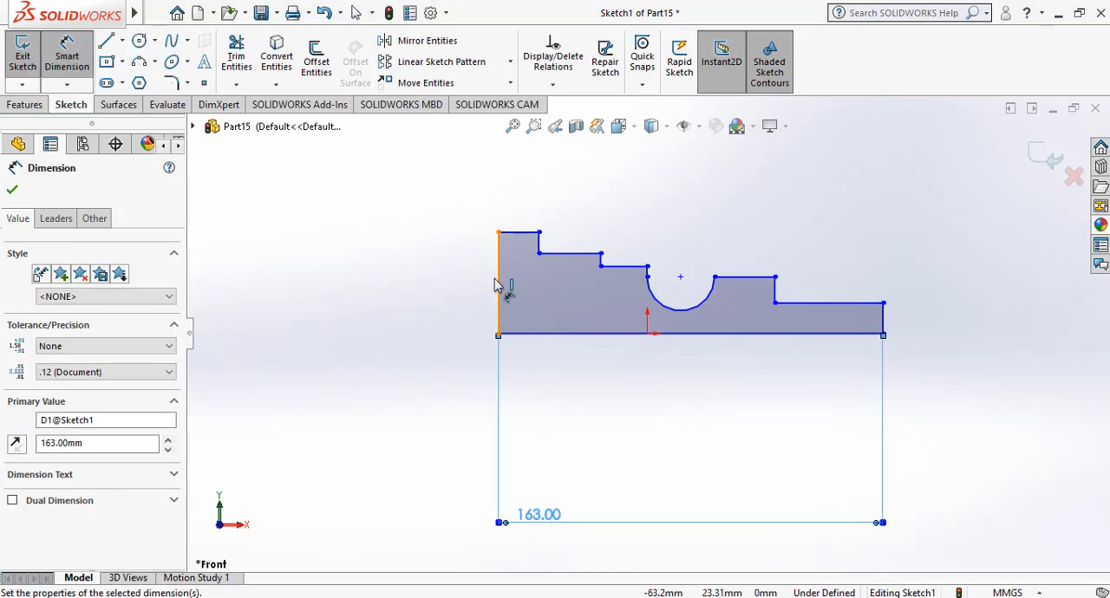
Dimension the profile's left vertical edge to 45 mm and shift the dimension text lower along its line.
{"action": "left_click", "coordinate": [500, 278]}
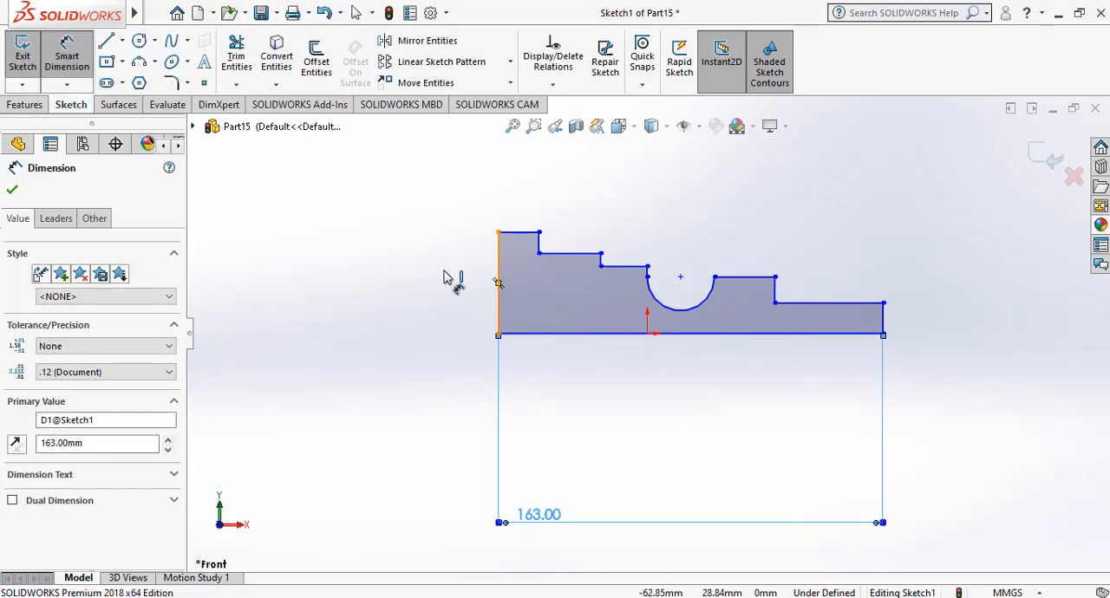
{"action": "left_click", "coordinate": [359, 278]}
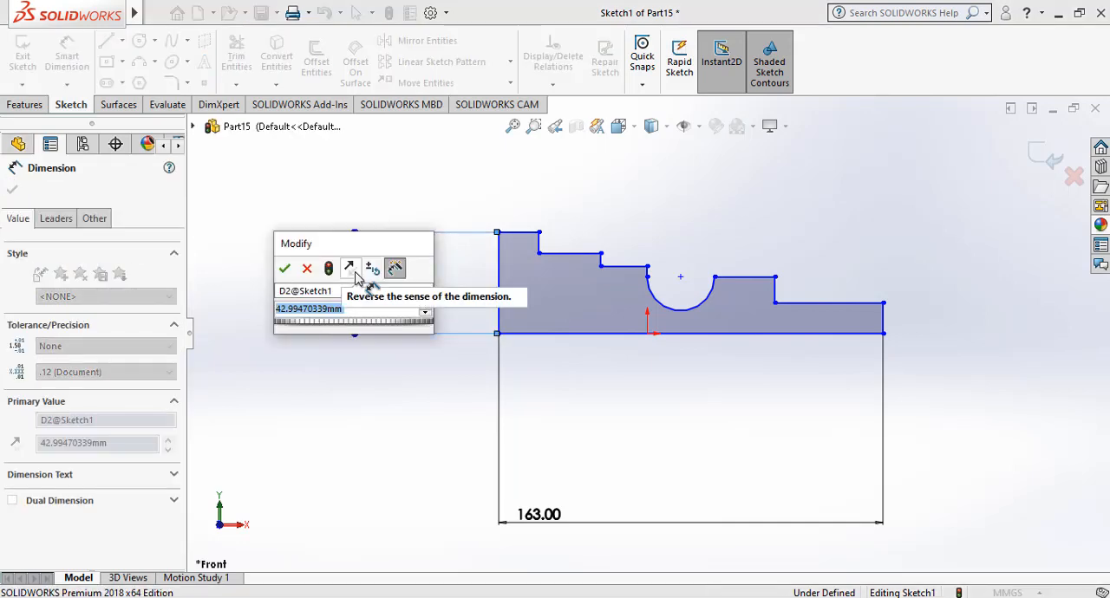
{"action": "type", "text": "45"}
{"action": "key", "text": "Return"}
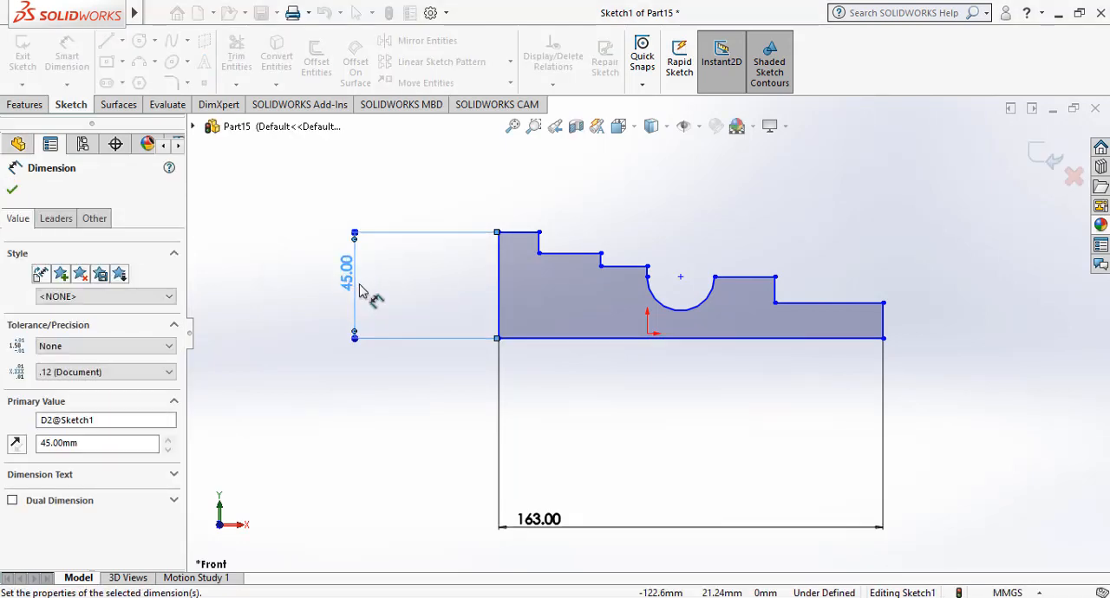
{"action": "left_click_drag", "start_coordinate": [349, 282], "coordinate": [342, 328]}
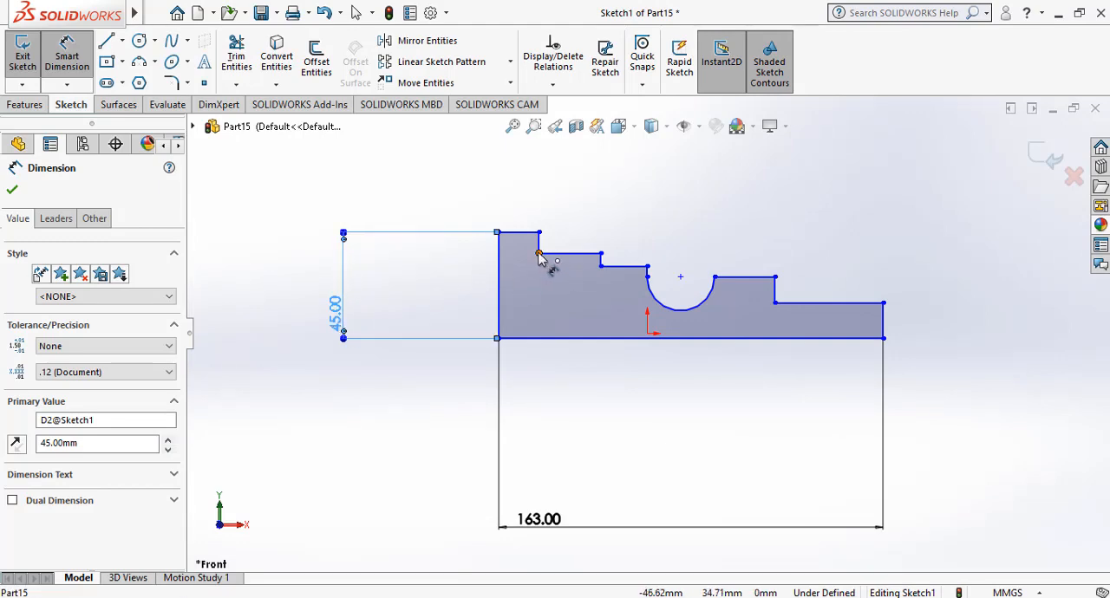
Dimension the vertical distance from the first step's inner corner to the base's left corner as 39 mm.
{"action": "left_click", "coordinate": [539, 255]}
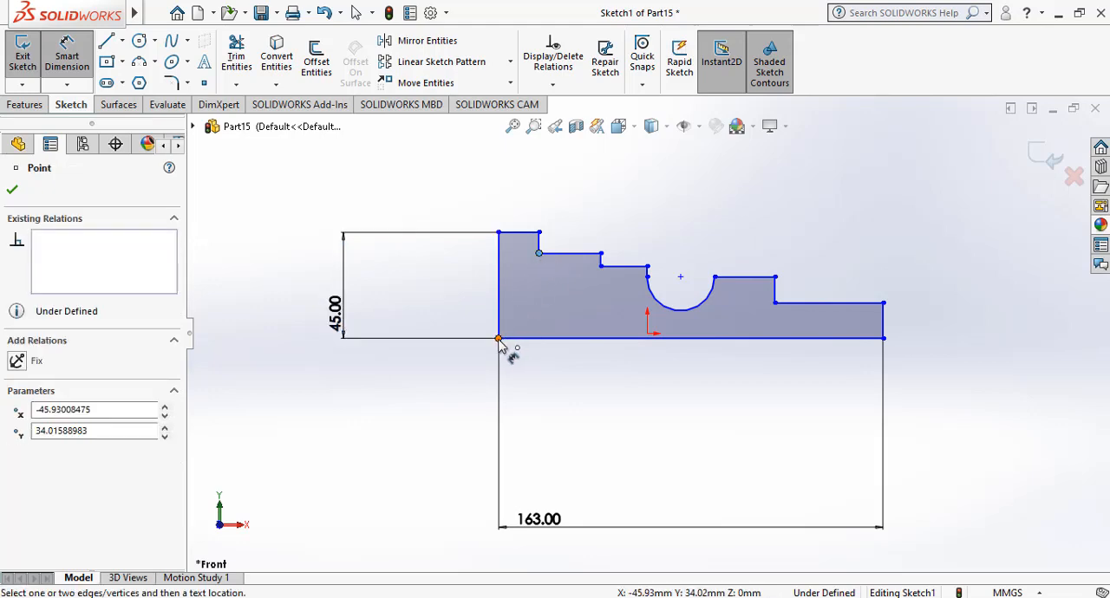
{"action": "left_click", "coordinate": [499, 338]}
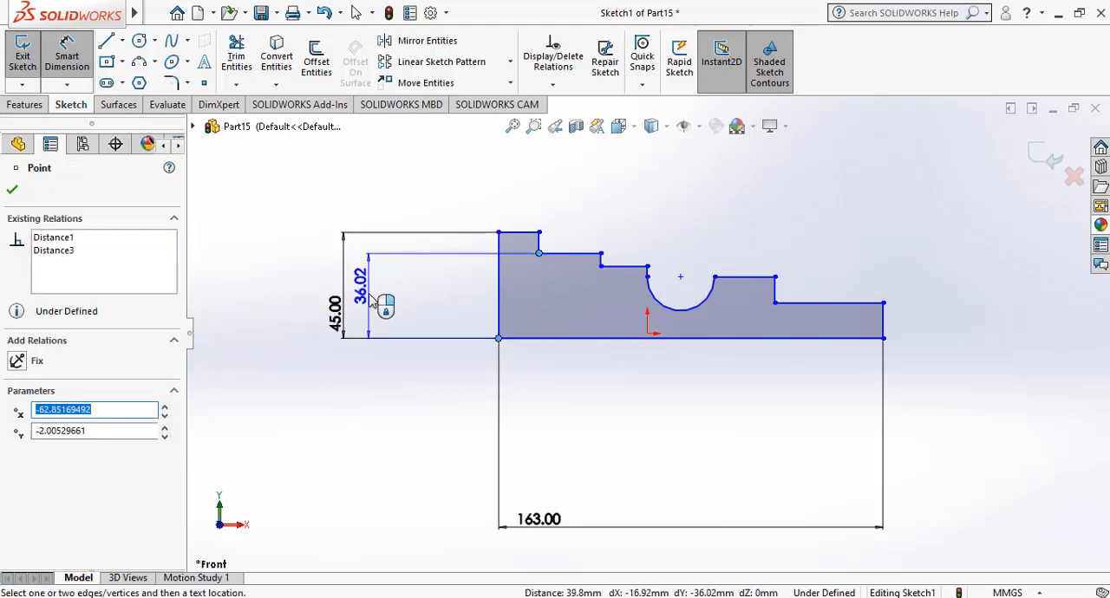
{"action": "left_click", "coordinate": [367, 275]}
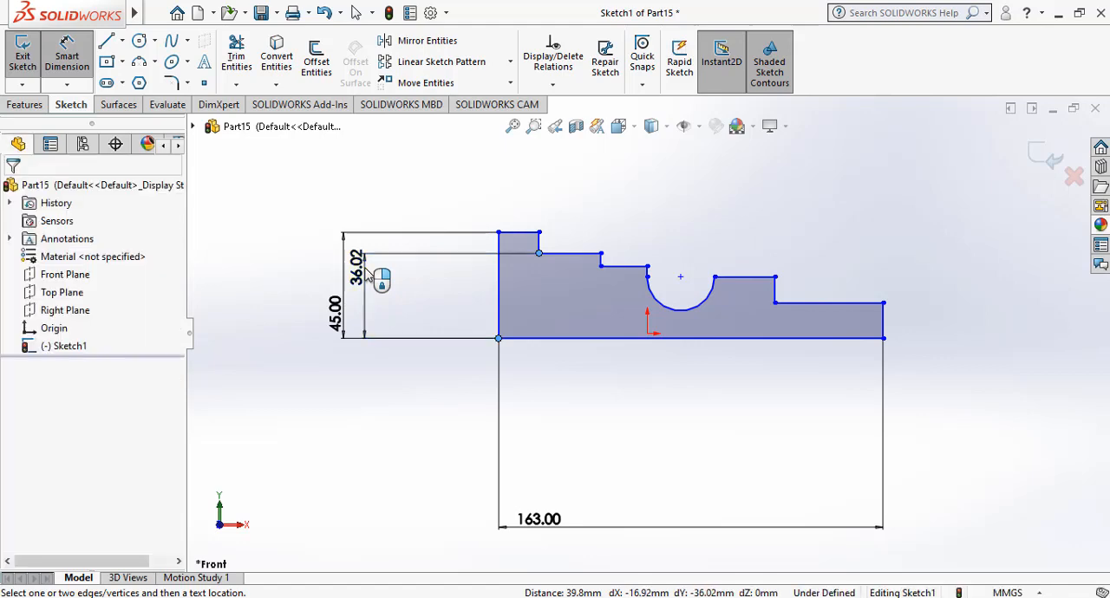
{"action": "type", "text": "39"}
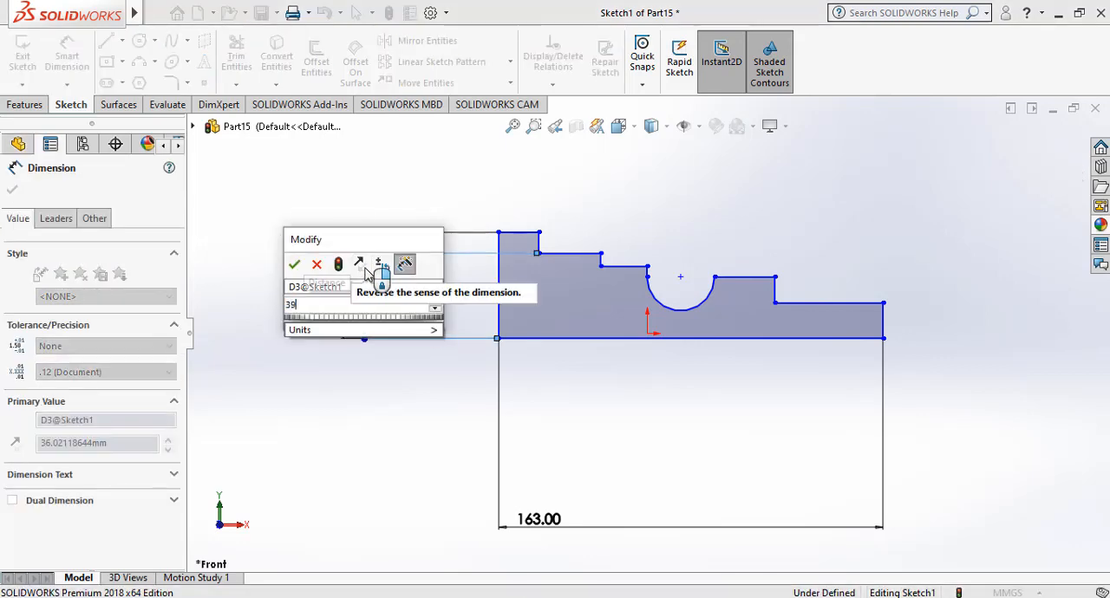
{"action": "key", "text": "Return"}
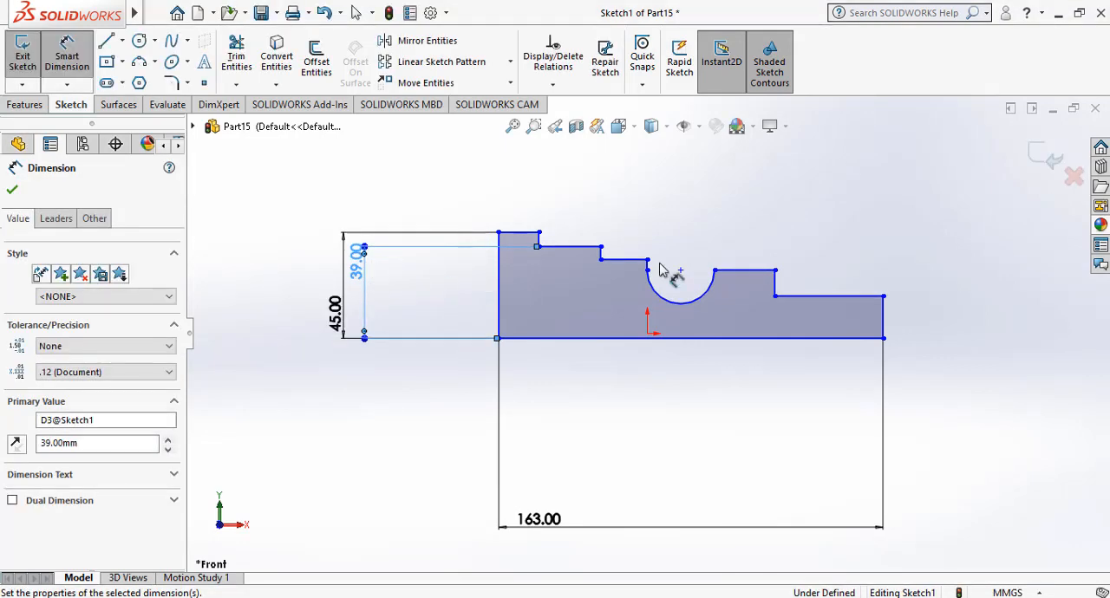
Dimension the horizontal edge of the rightmost step to 32 mm, placing the dimension below the profile.
{"action": "left_click", "coordinate": [870, 299]}
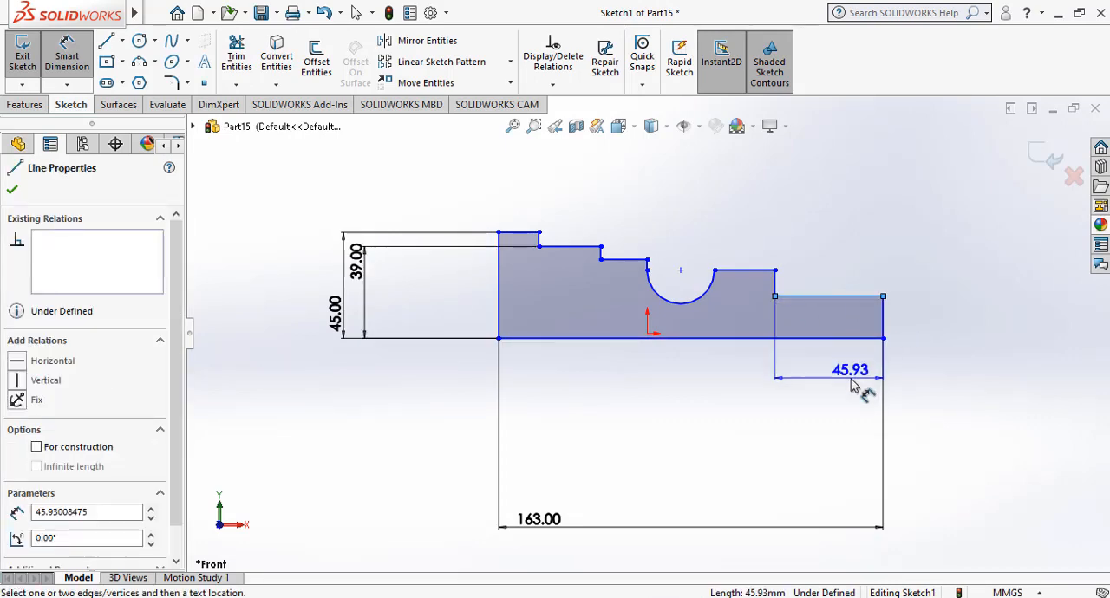
{"action": "left_click", "coordinate": [853, 374]}
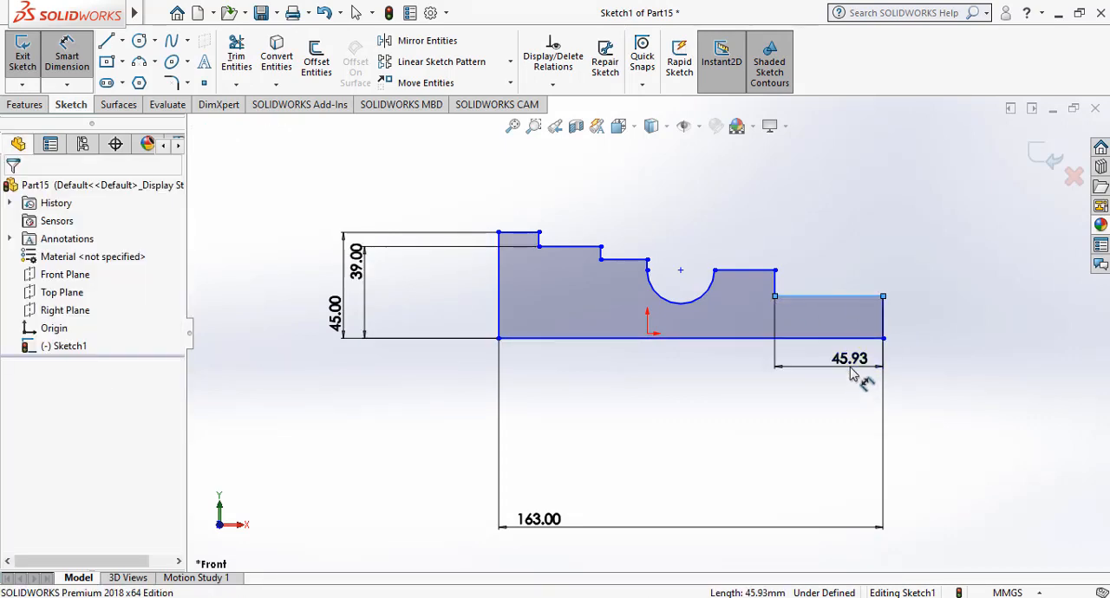
{"action": "type", "text": "32"}
{"action": "key", "text": "Return"}
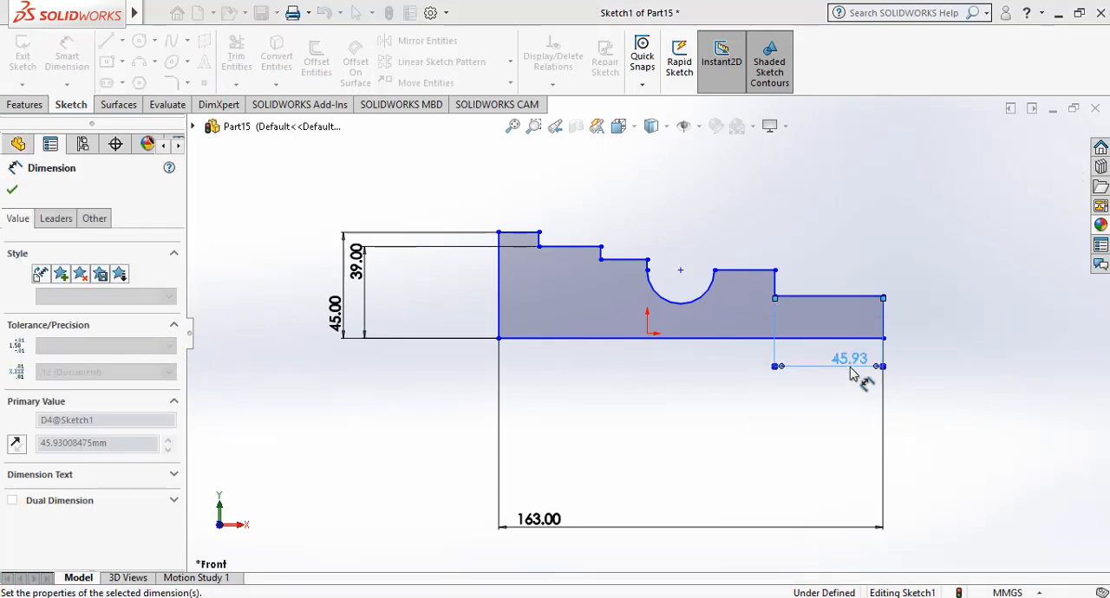
Dimension the profile's right vertical edge to 32.5 mm, placing the dimension outside the profile.
{"action": "left_click", "coordinate": [882, 319]}
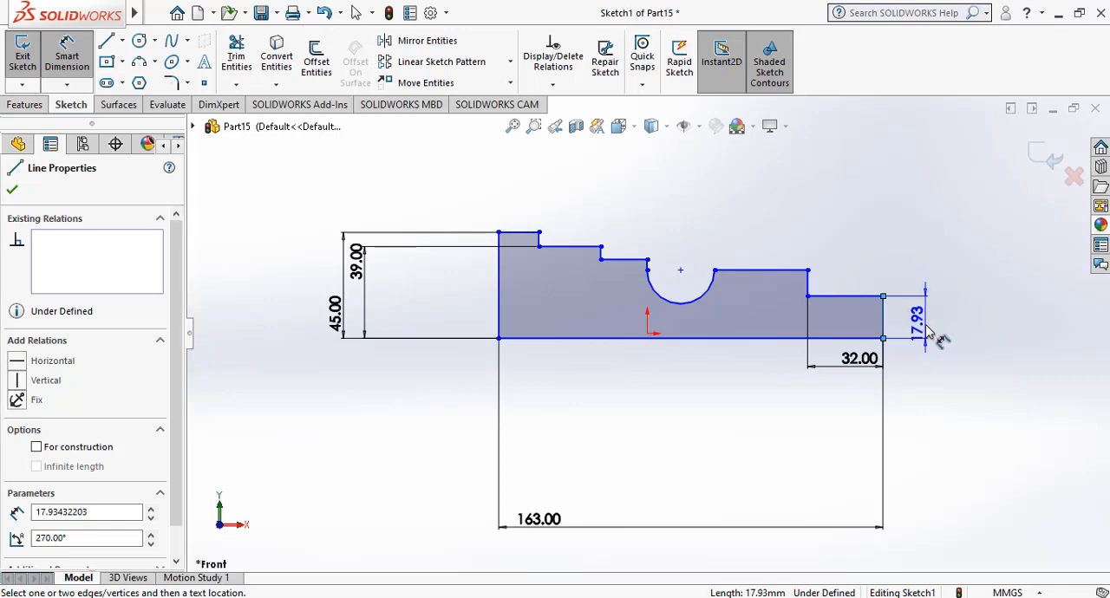
{"action": "left_click", "coordinate": [931, 333]}
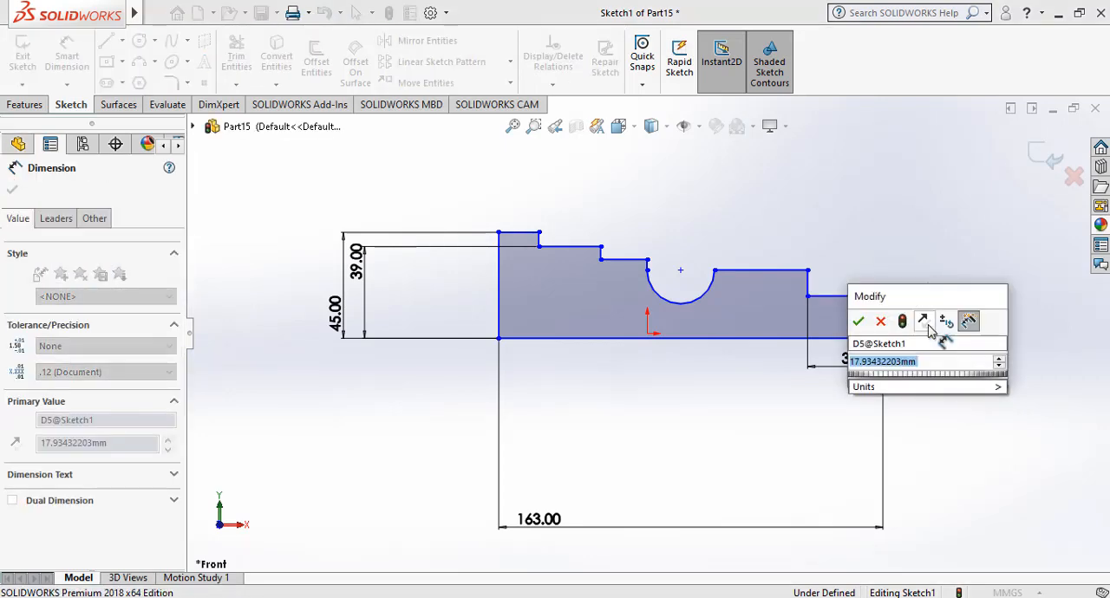
{"action": "type", "text": "32"}
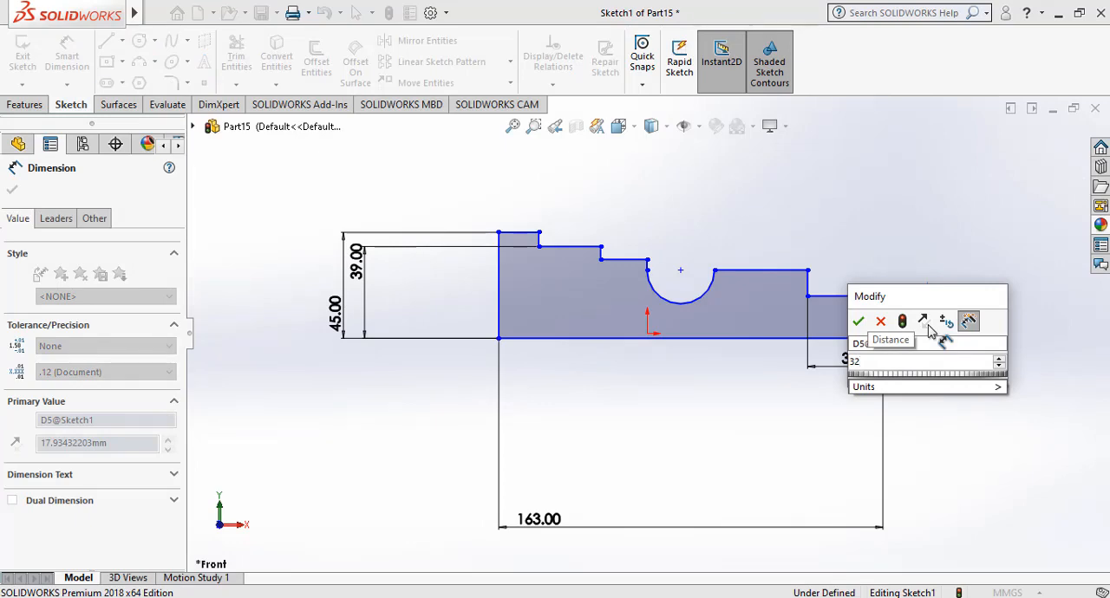
{"action": "type", "text": ".5"}
{"action": "key", "text": "Return"}
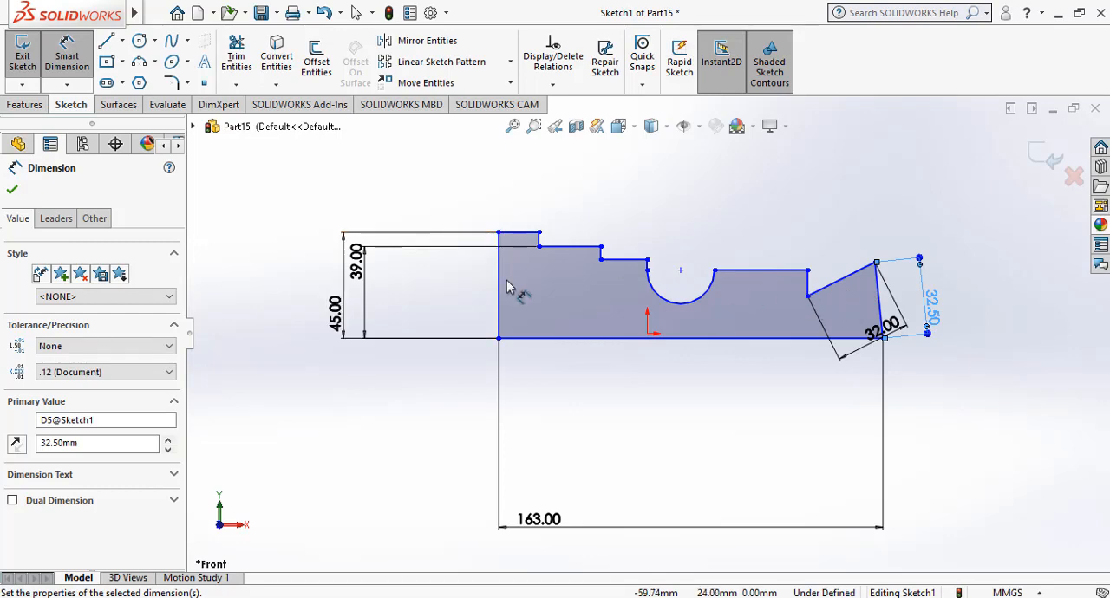
Dimension the vertical distance from the second step's inner corner to the base's left corner as 38 mm.
{"action": "left_click", "coordinate": [601, 260]}
{"action": "left_click", "coordinate": [499, 339]}
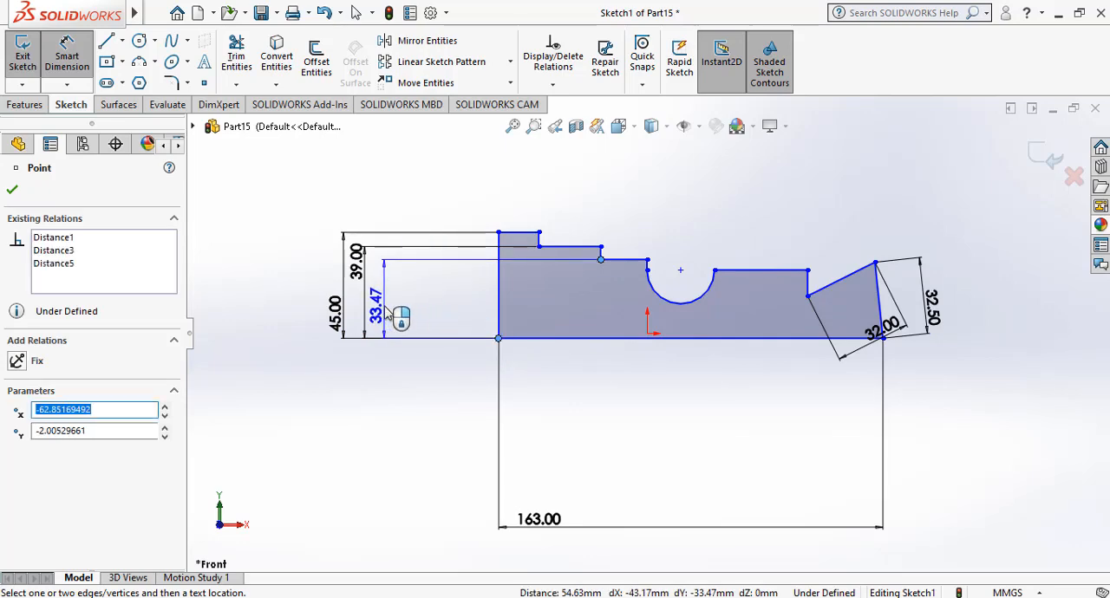
{"action": "left_click", "coordinate": [388, 314]}
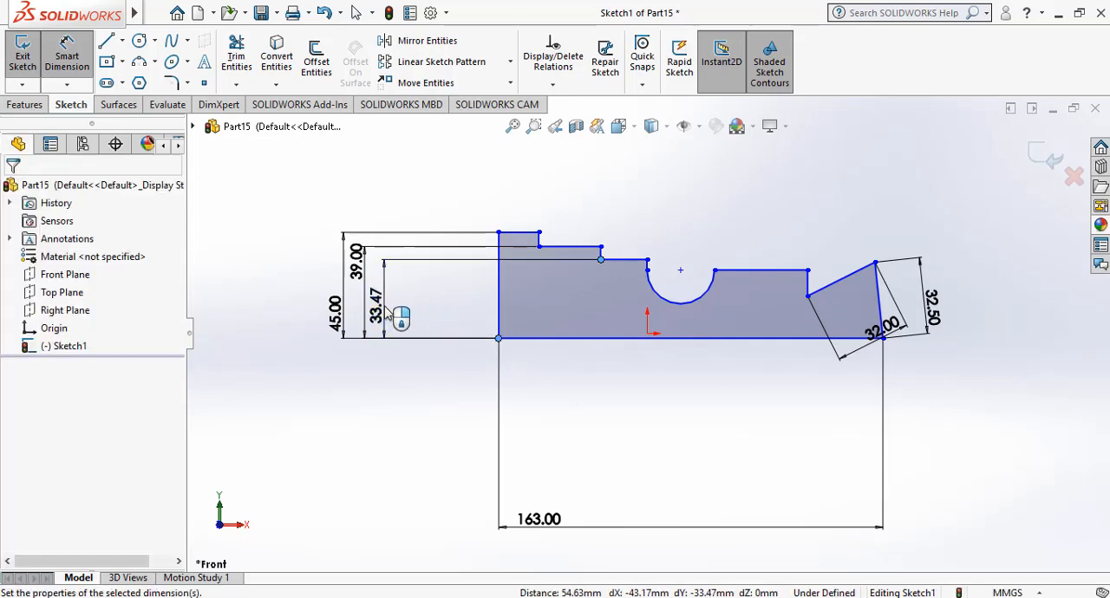
{"action": "type", "text": "3"}
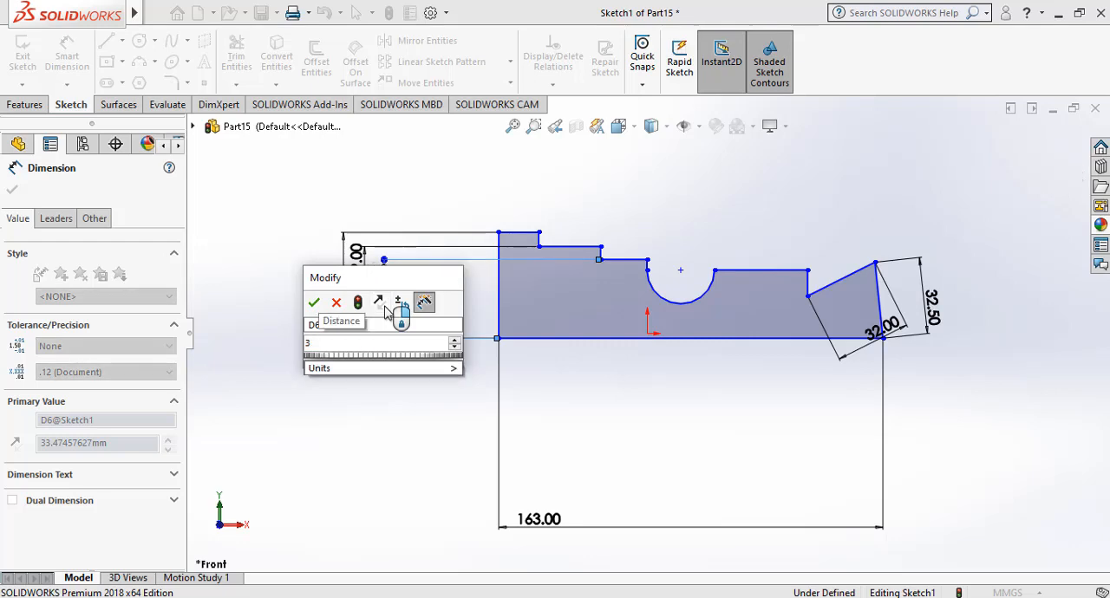
{"action": "type", "text": "8"}
{"action": "key", "text": "Return"}
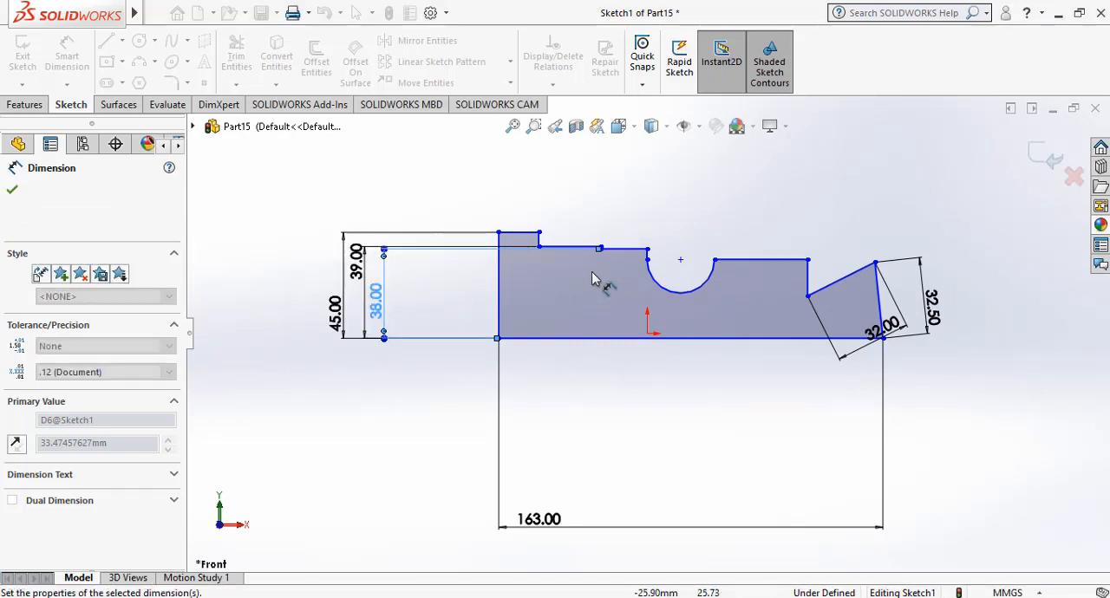
Dimension the vertical distance from the recess arc's left endpoint to the base's left corner as 36 mm.
{"action": "left_click", "coordinate": [647, 258]}
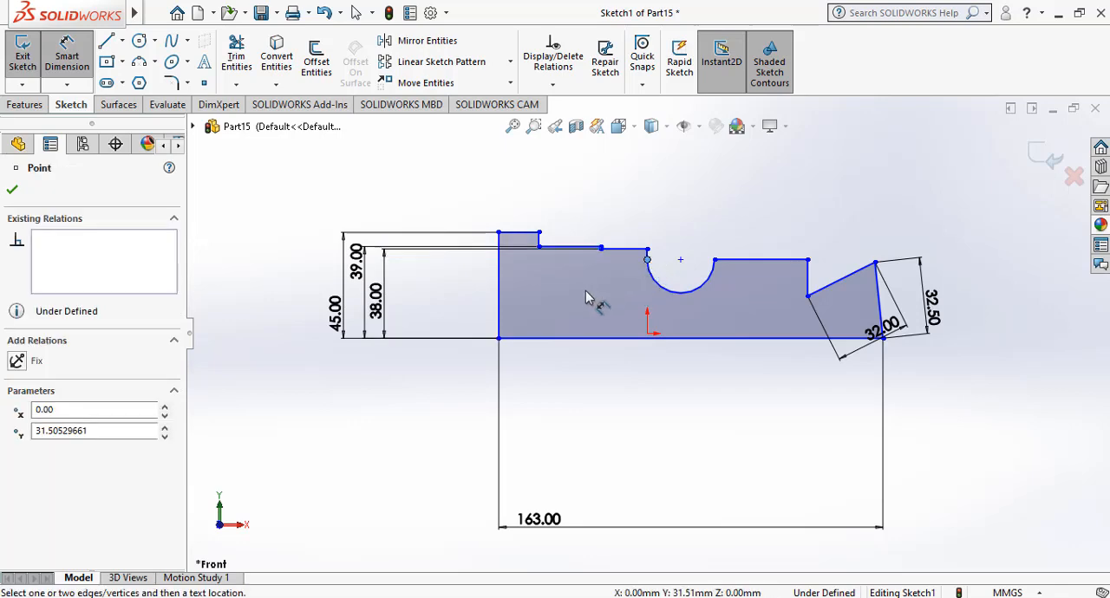
{"action": "left_click", "coordinate": [498, 340]}
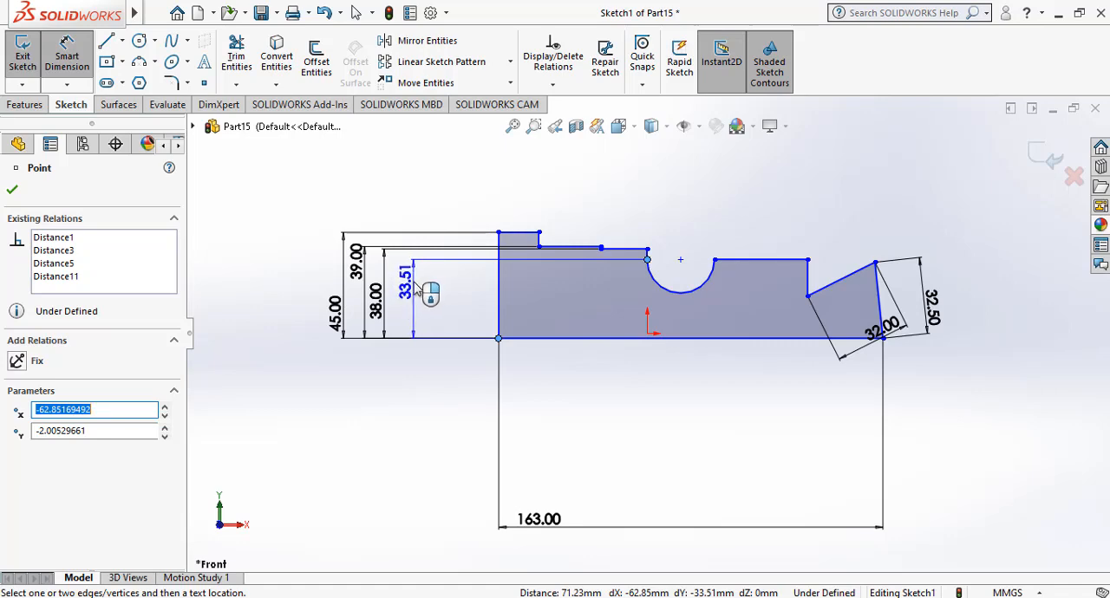
{"action": "left_click", "coordinate": [417, 292]}
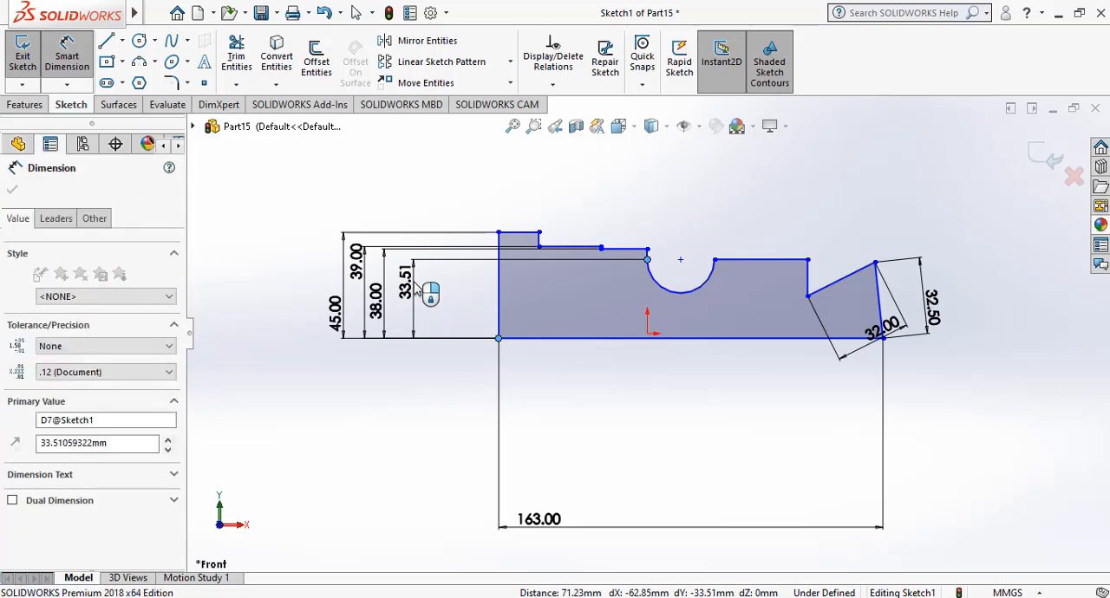
{"action": "type", "text": "36"}
{"action": "key", "text": "Return"}
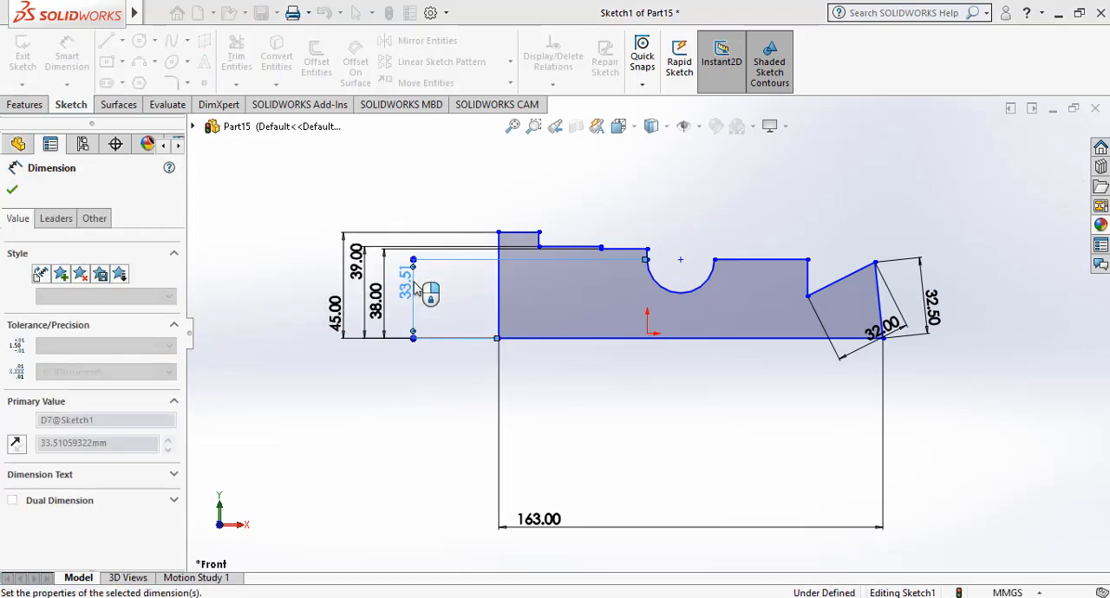
Dimension the semicircular recess arc with a radius of 11 mm and leave the dimension command.
{"action": "left_click", "coordinate": [687, 286]}
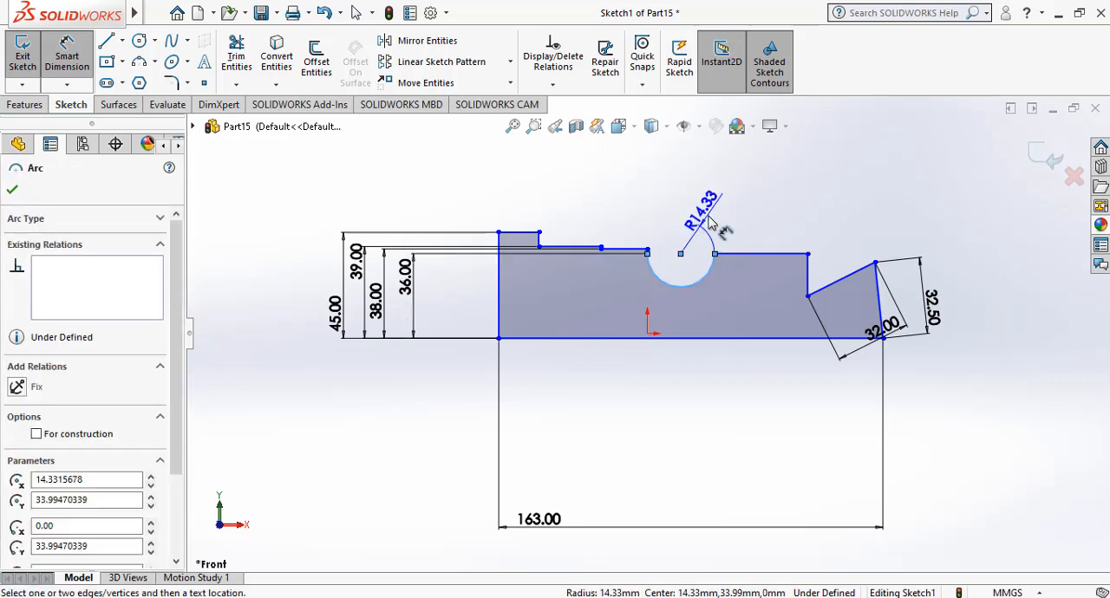
{"action": "left_click", "coordinate": [709, 223]}
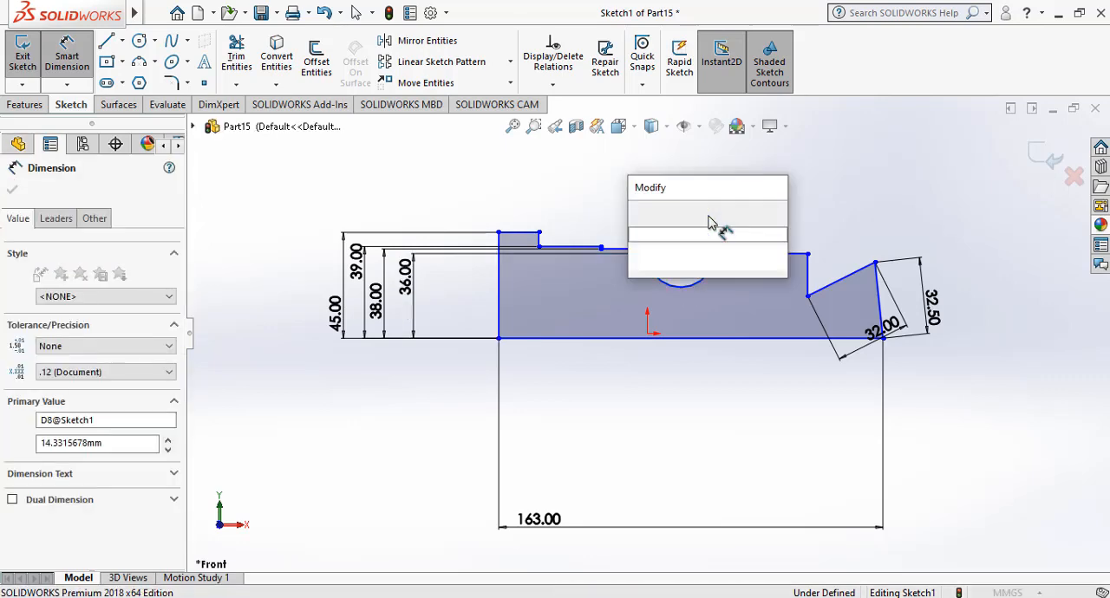
{"action": "type", "text": "11"}
{"action": "key", "text": "Return"}
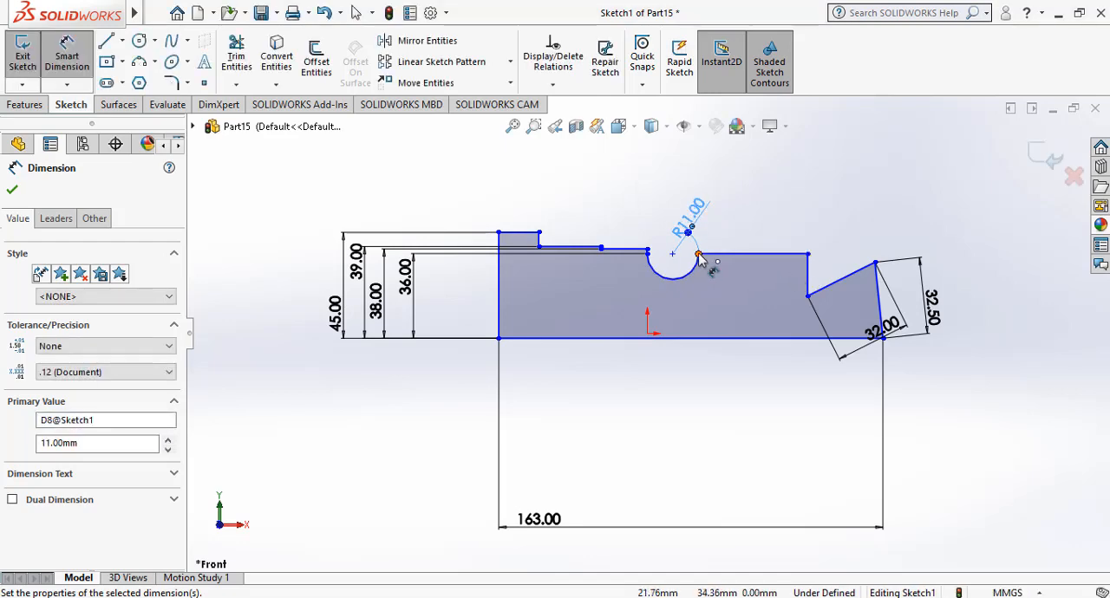
{"action": "key", "text": "Escape"}
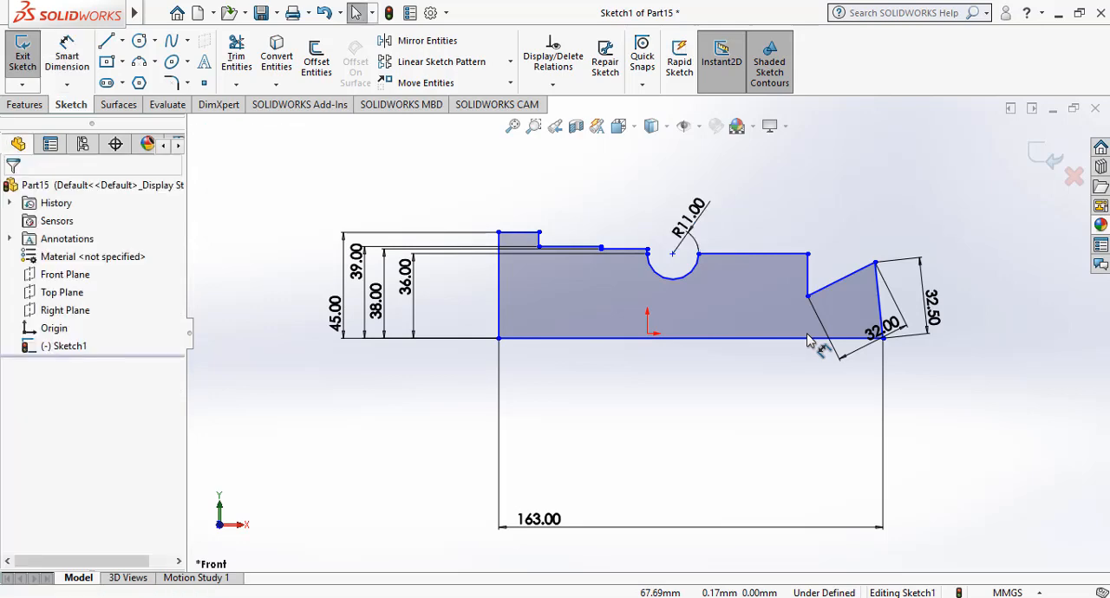
Move the rightmost step's inner corner upward until its slanted edges are horizontal and vertical again.
{"action": "left_click_drag", "start_coordinate": [808, 298], "coordinate": [812, 270]}
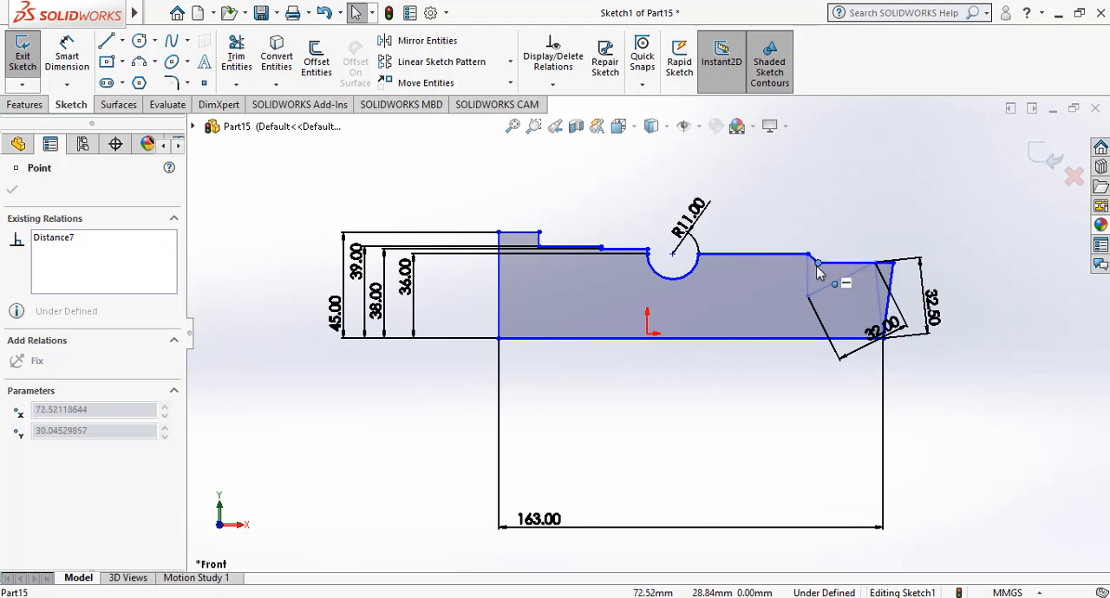
{"action": "left_click_drag", "start_coordinate": [810, 265], "coordinate": [810, 265]}
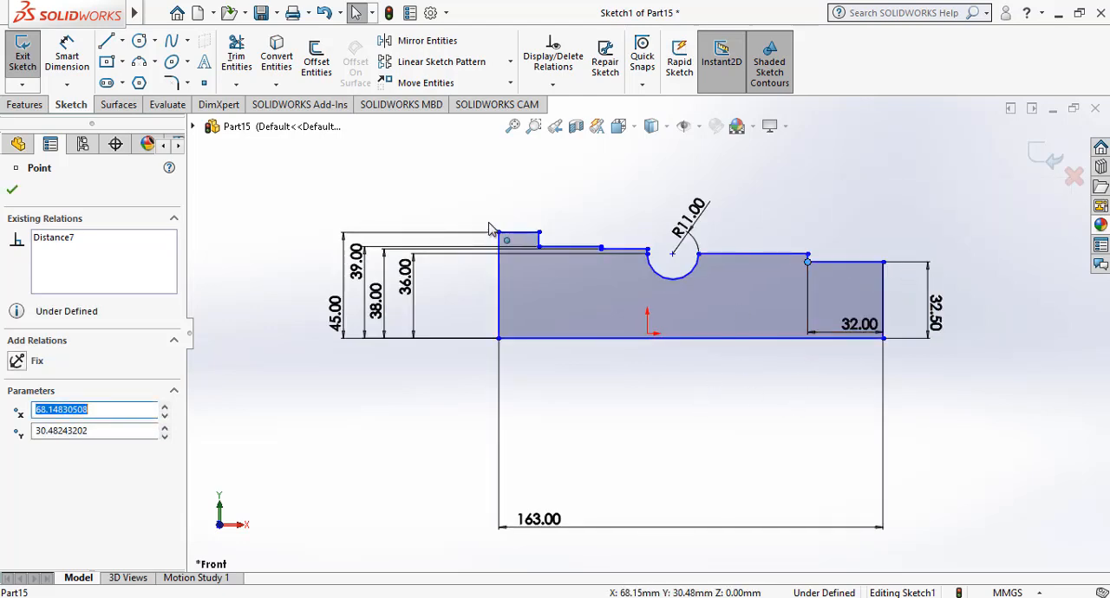
Dimension the vertical distance from the upper corner of the rightmost step to the base's right corner as 36 mm.
{"action": "left_click", "coordinate": [66, 57]}
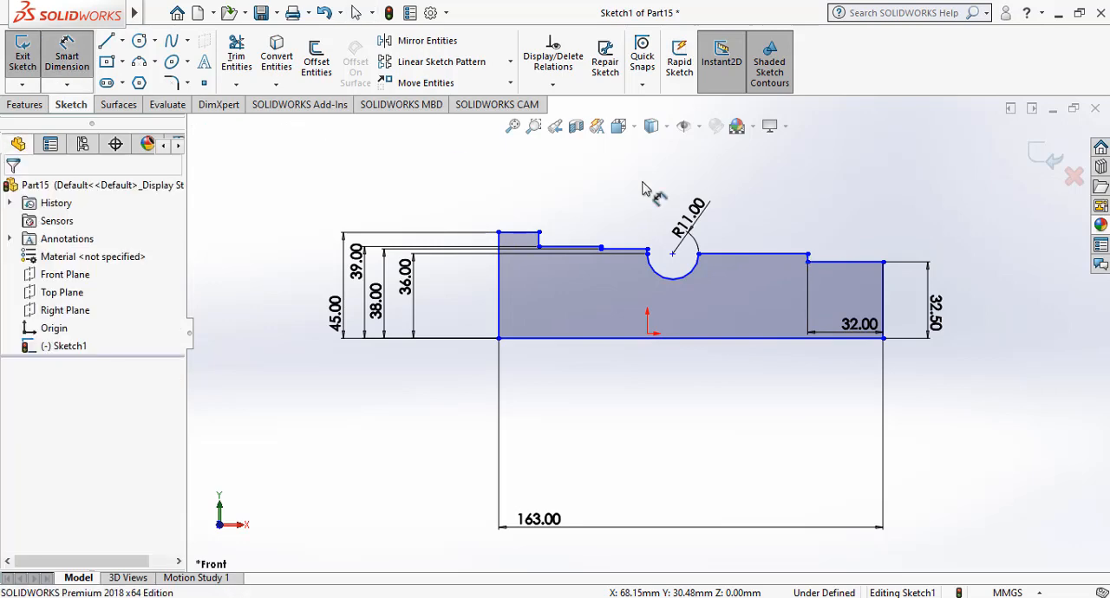
{"action": "left_click", "coordinate": [809, 256]}
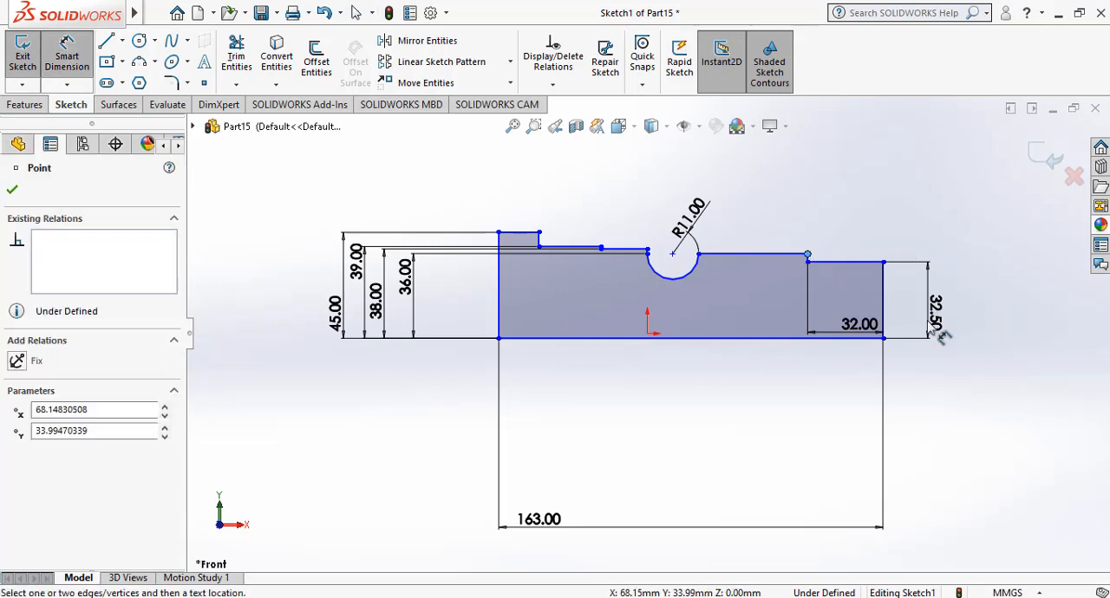
{"action": "left_click", "coordinate": [883, 338]}
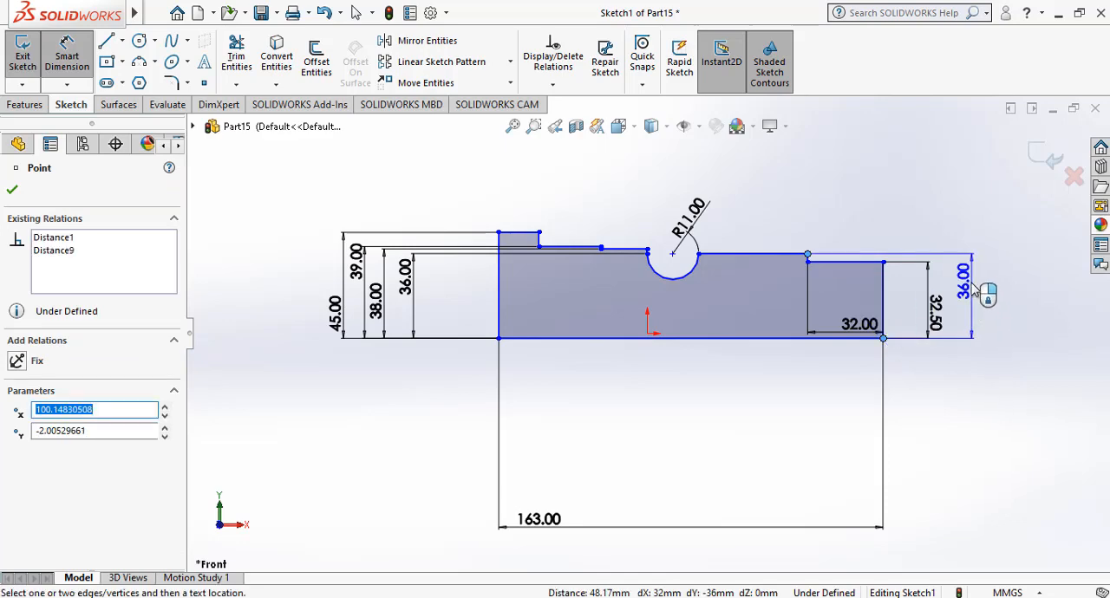
{"action": "left_click", "coordinate": [975, 290]}
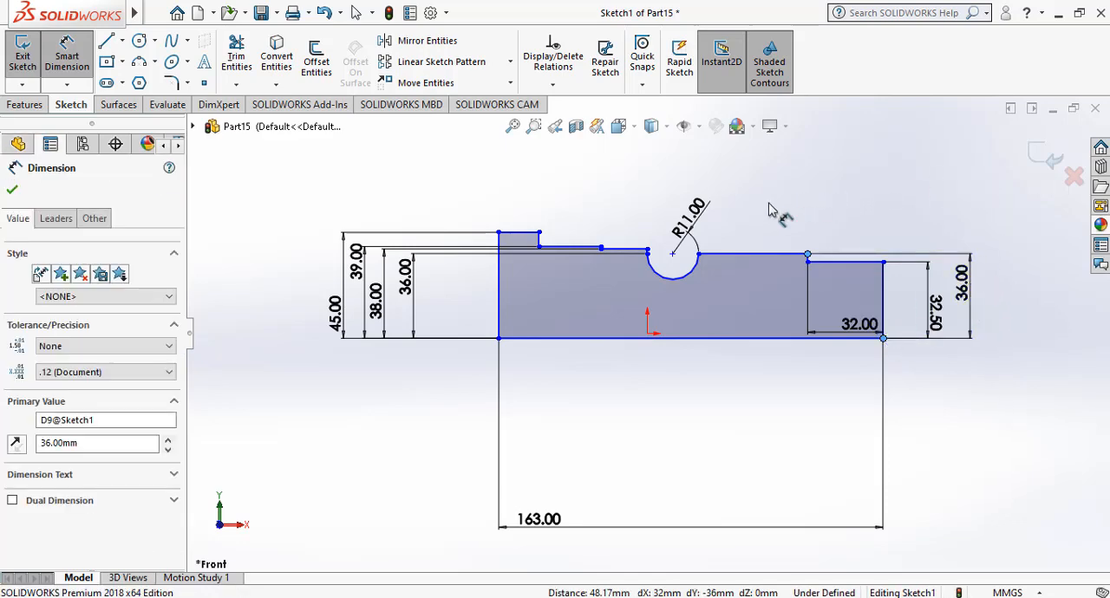
{"action": "key", "text": "Return"}
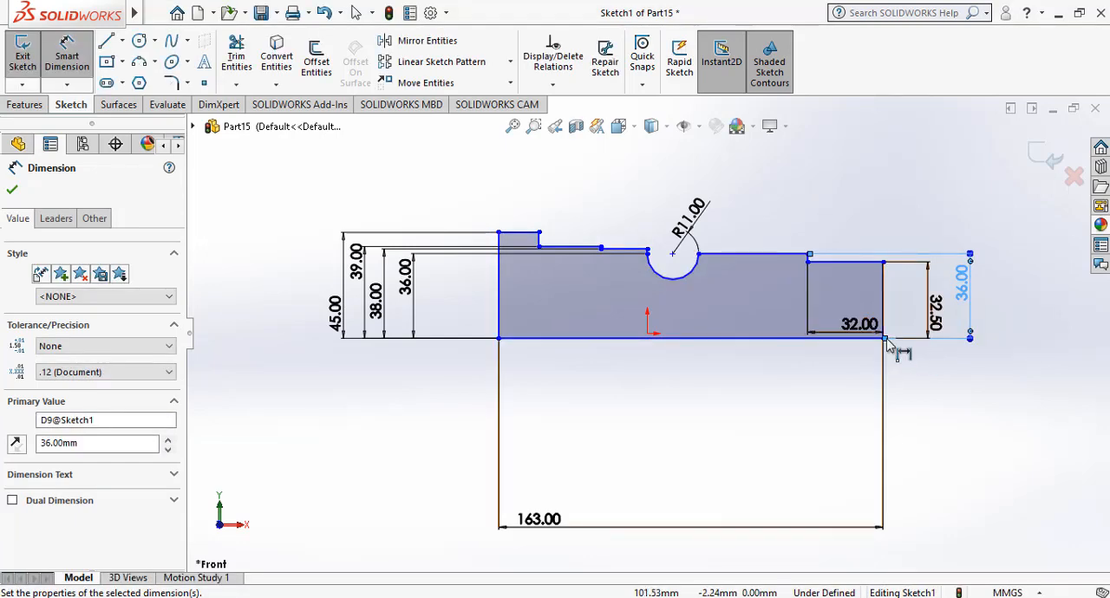
Reposition the rightmost step's 32 mm width dimension so it sits below the profile's base line.
{"action": "left_click", "coordinate": [885, 329]}
{"action": "left_click", "coordinate": [883, 328]}
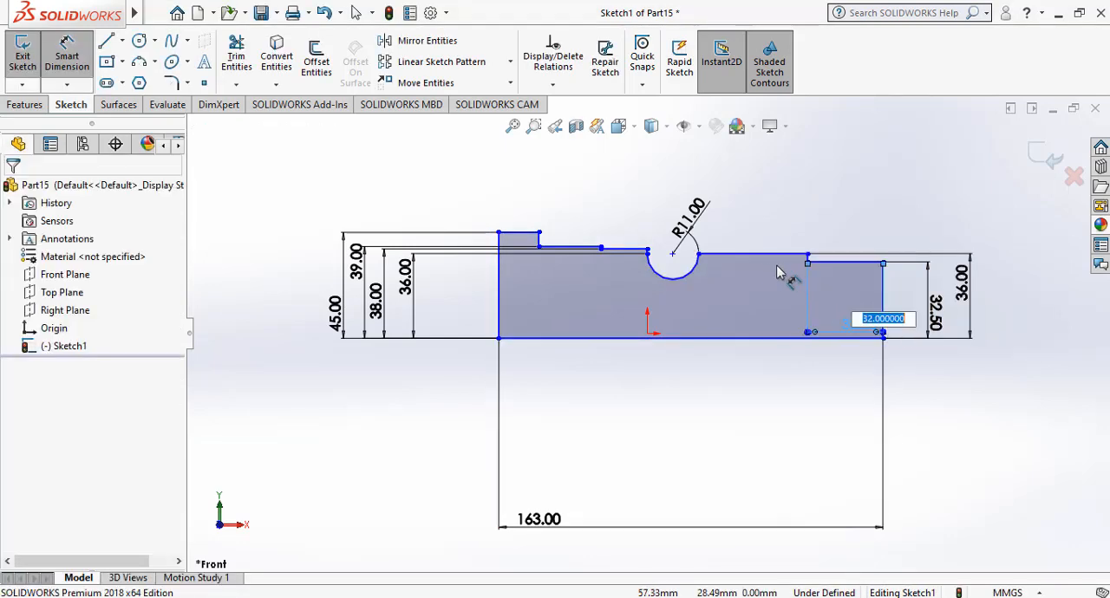
{"action": "key", "text": "Return"}
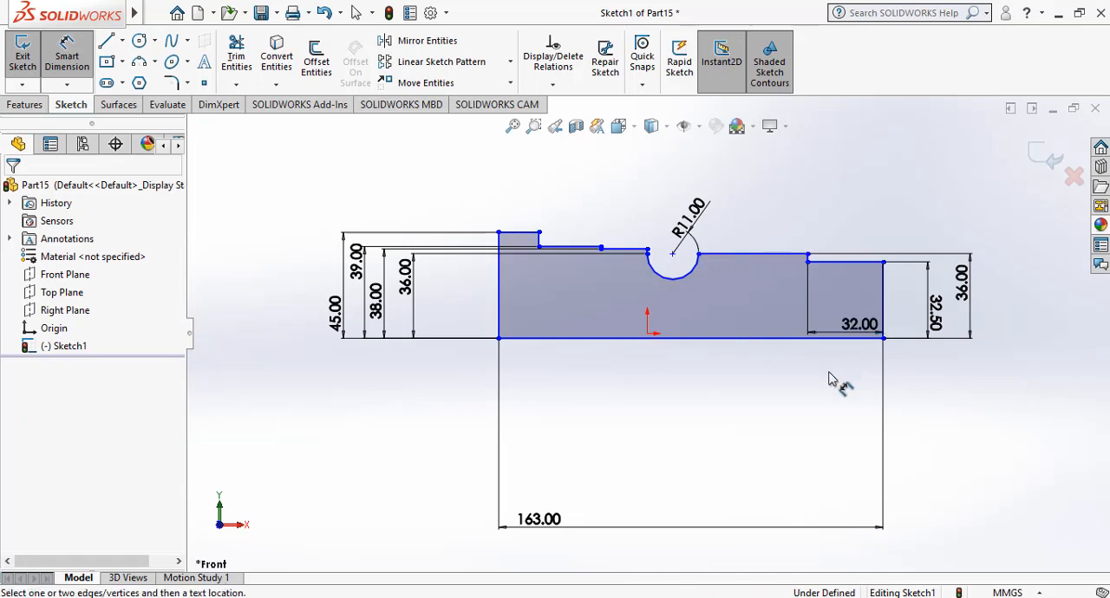
{"action": "left_click_drag", "start_coordinate": [828, 338], "coordinate": [829, 368]}
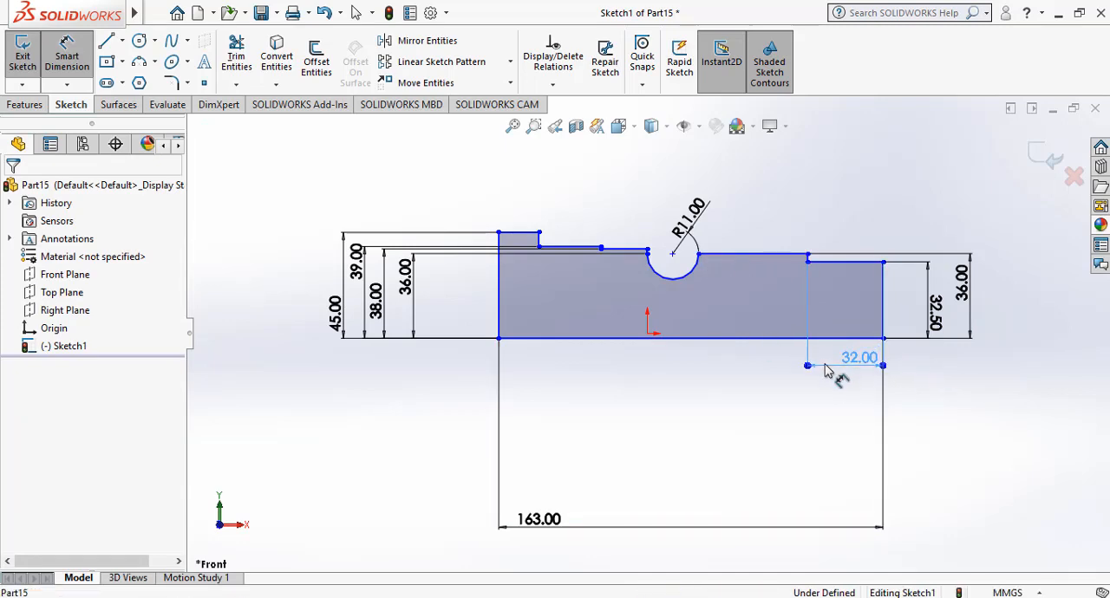
Dimension the horizontal distance from the profile's right edge to the recess arc's right endpoint as 80 mm, placed below the profile.
{"action": "left_click", "coordinate": [883, 300]}
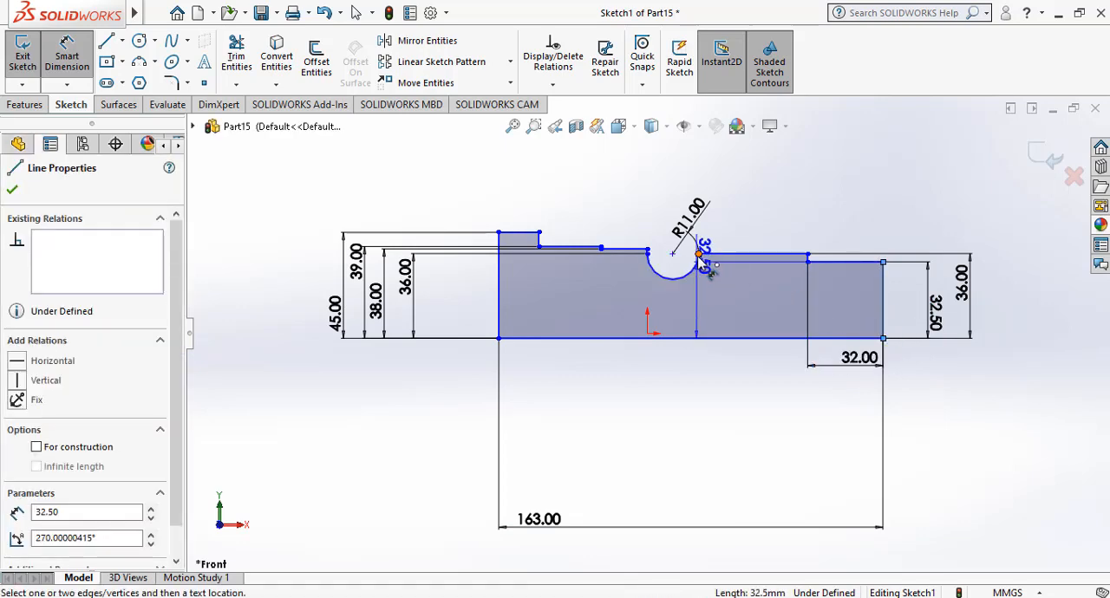
{"action": "left_click", "coordinate": [699, 255]}
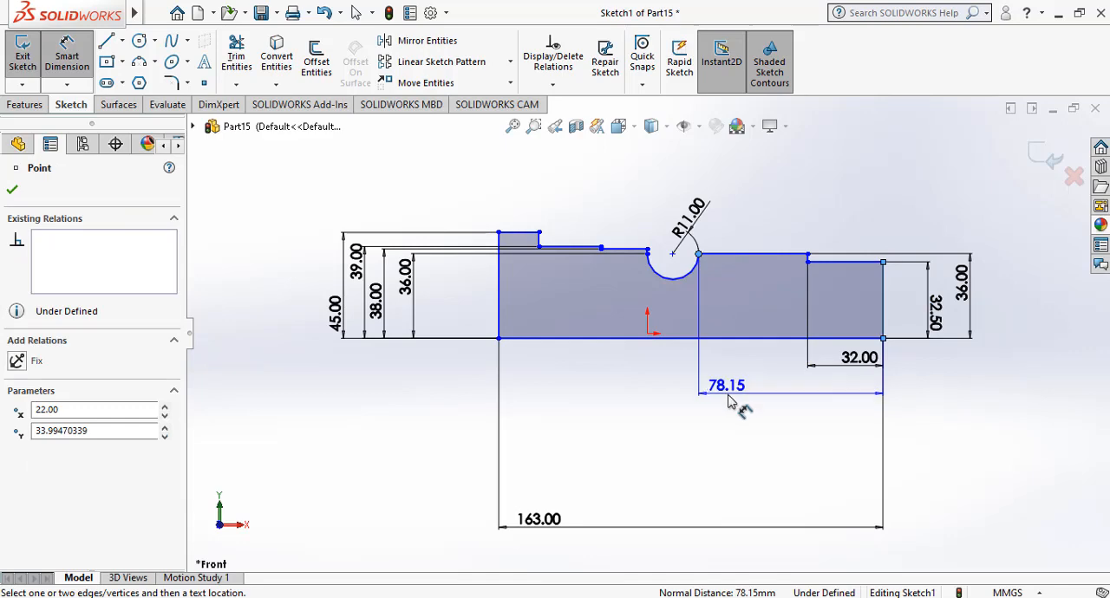
{"action": "left_click", "coordinate": [733, 394]}
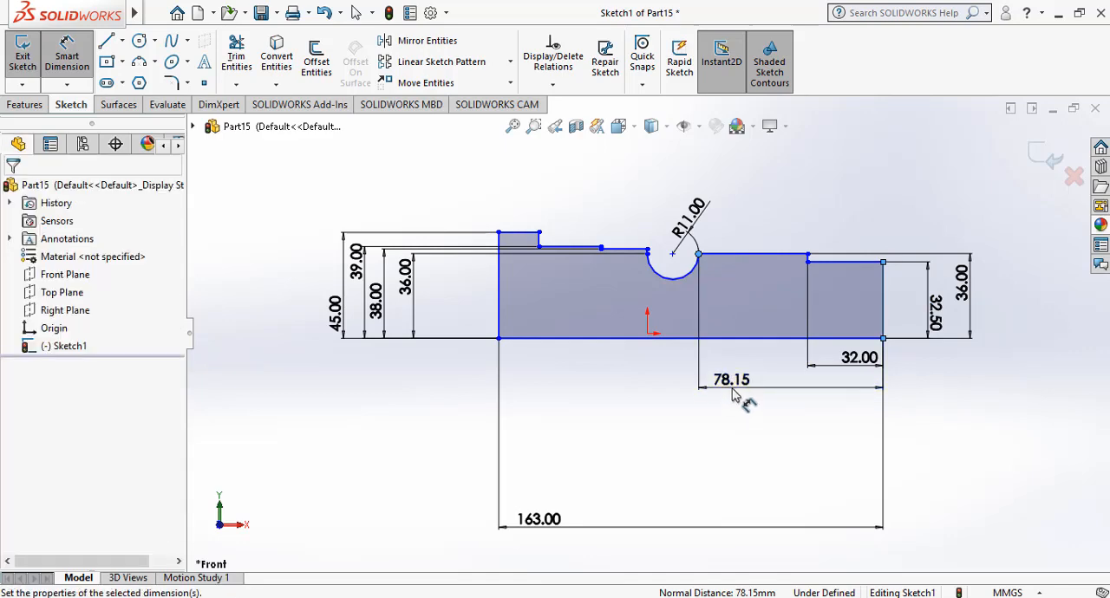
{"action": "type", "text": "80"}
{"action": "key", "text": "Return"}
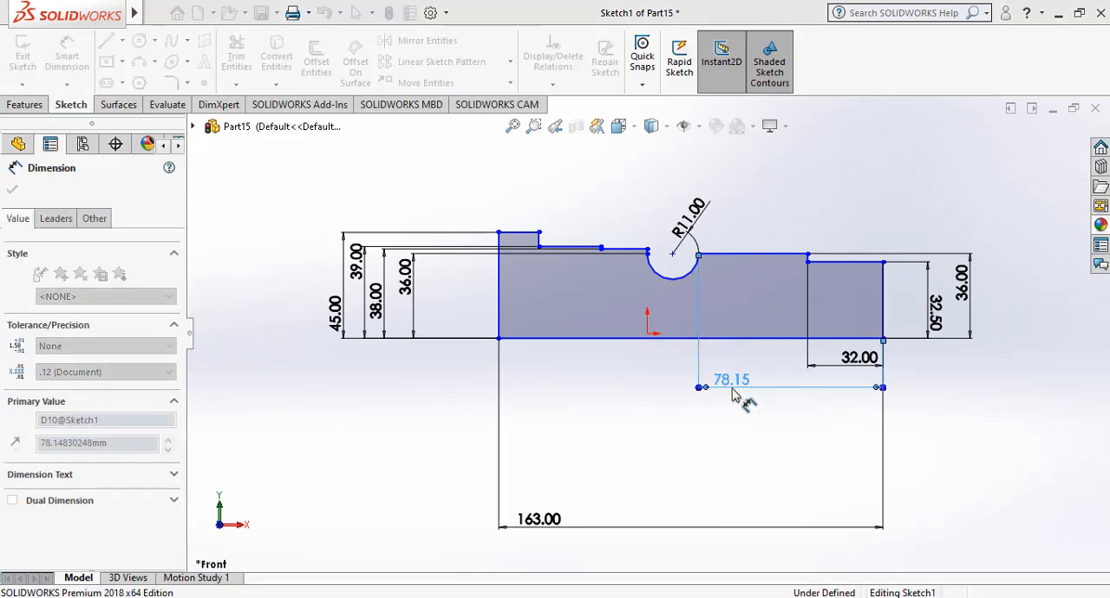
Dimension the horizontal distance from the recess arc's left endpoint to the profile's right edge as 102 mm, below the 80 mm dimension.
{"action": "left_click", "coordinate": [643, 255]}
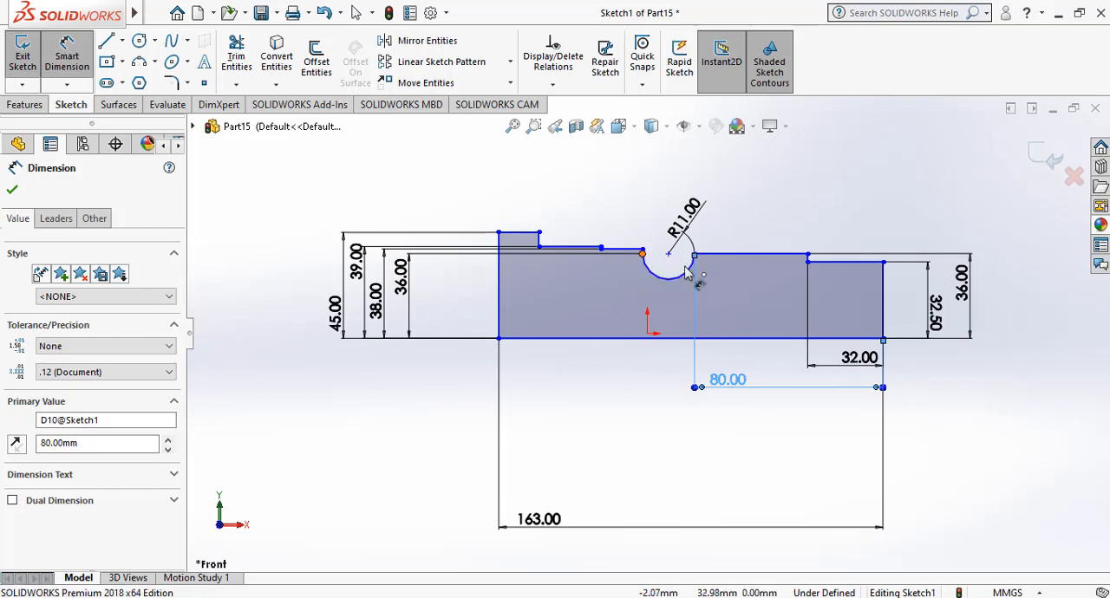
{"action": "left_click", "coordinate": [884, 324]}
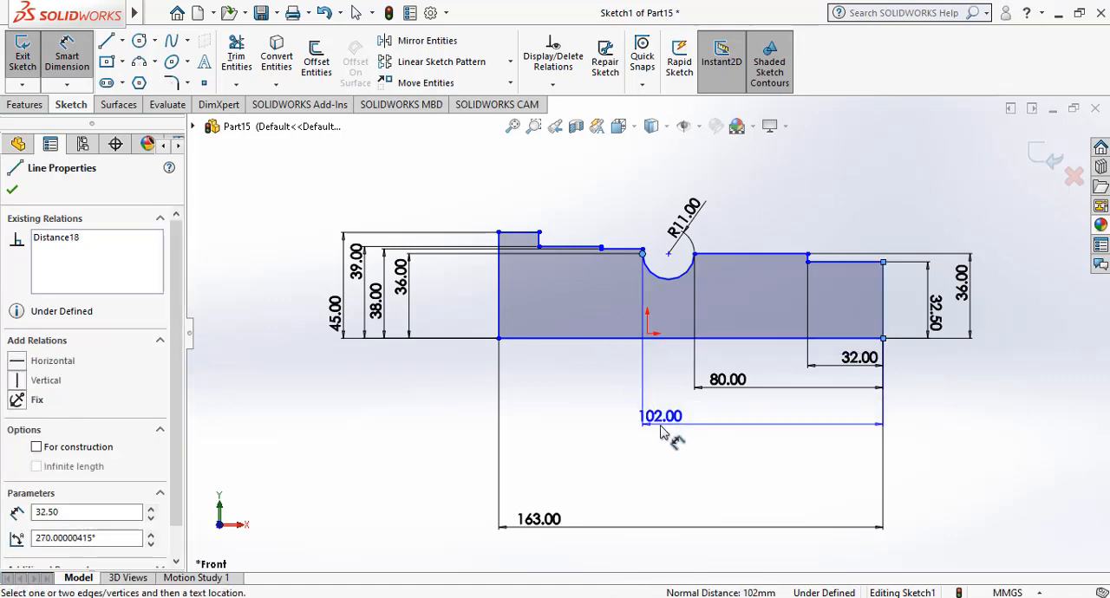
{"action": "left_click", "coordinate": [675, 425]}
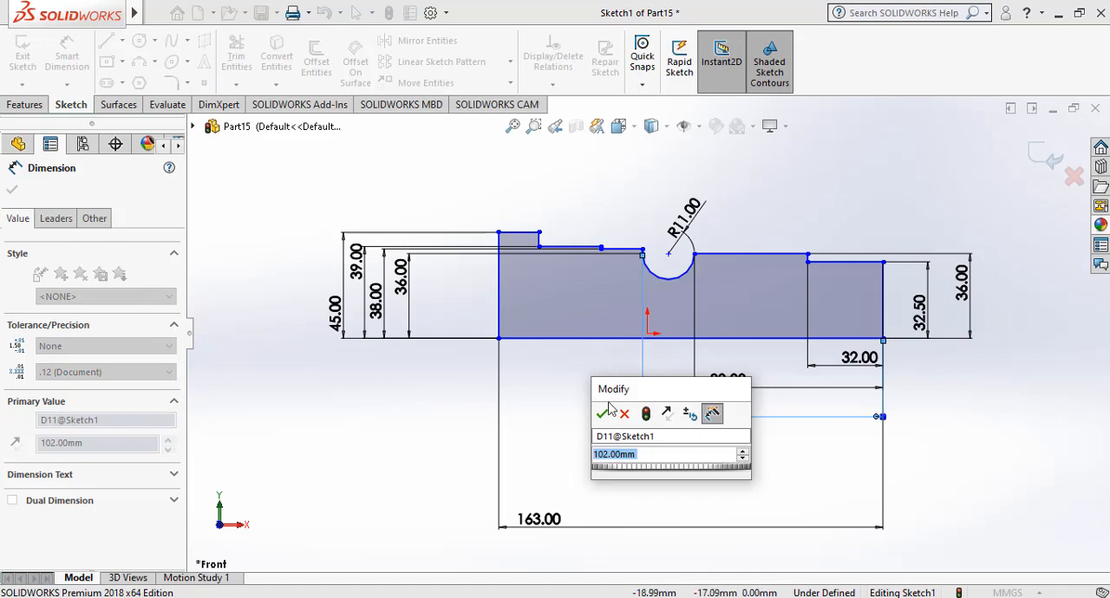
{"action": "left_click", "coordinate": [604, 412]}
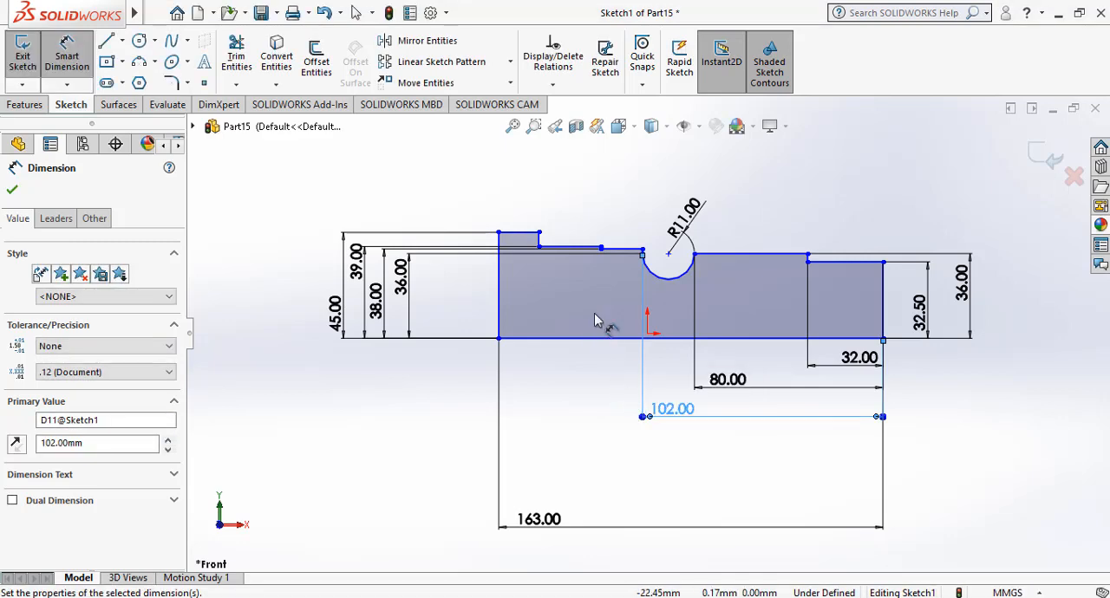
Dimension the horizontal distance from the small step corner before the recess to the profile's right edge as 112 mm, below the 102 mm dimension.
{"action": "left_click", "coordinate": [602, 250]}
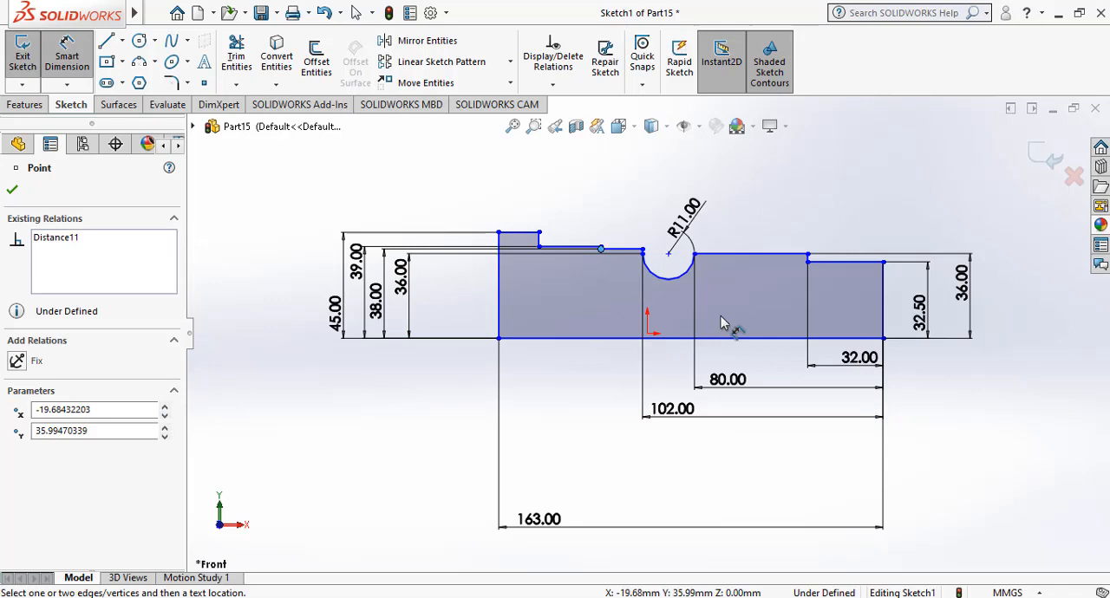
{"action": "left_click", "coordinate": [884, 327]}
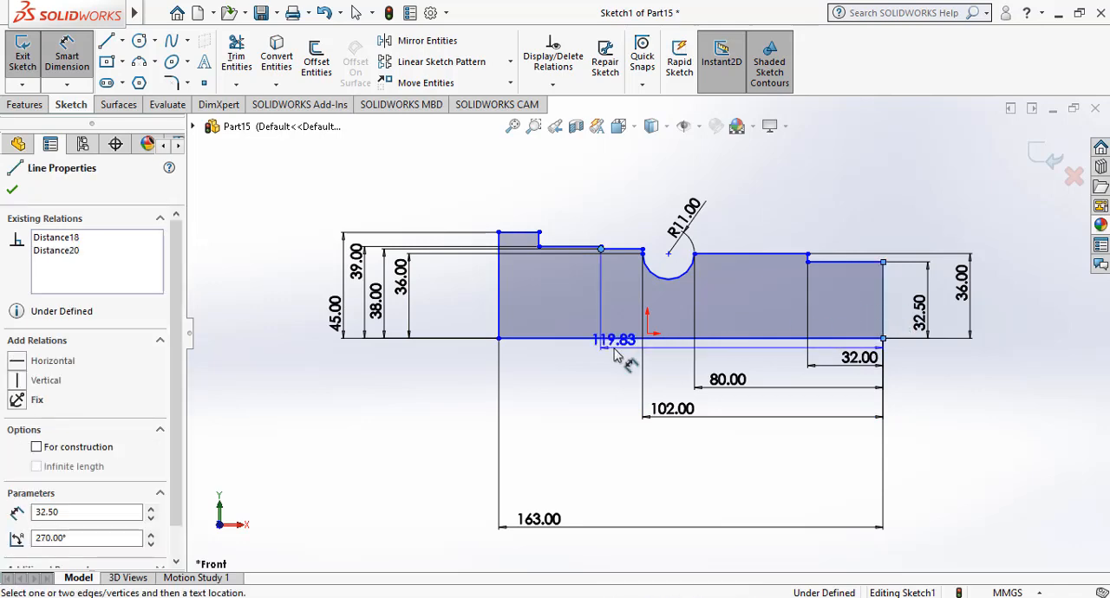
{"action": "left_click", "coordinate": [631, 461]}
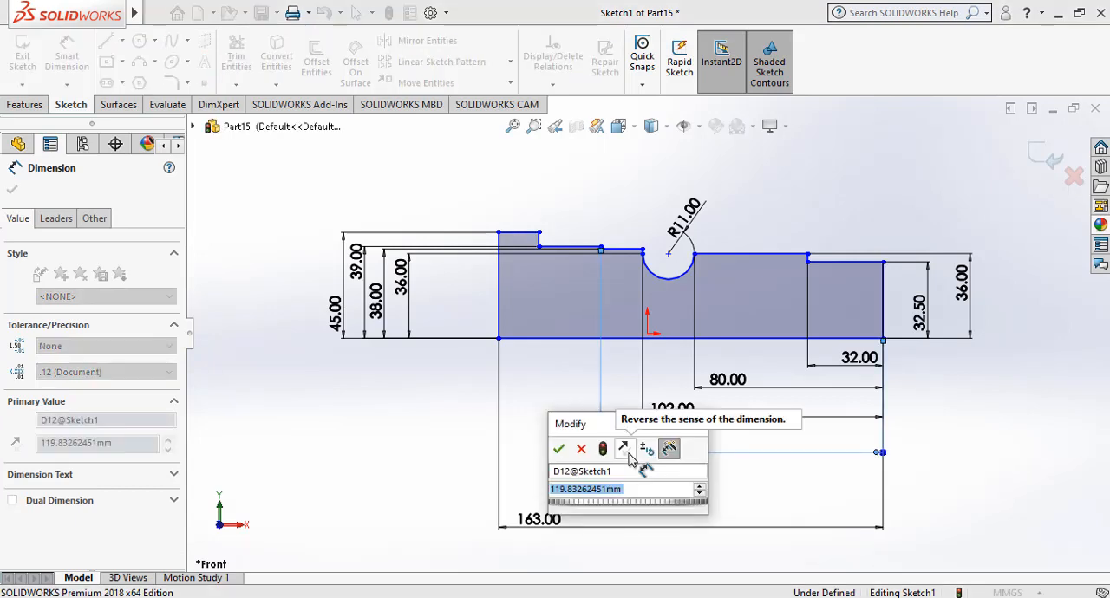
{"action": "type", "text": "120"}
{"action": "key", "text": "Return"}
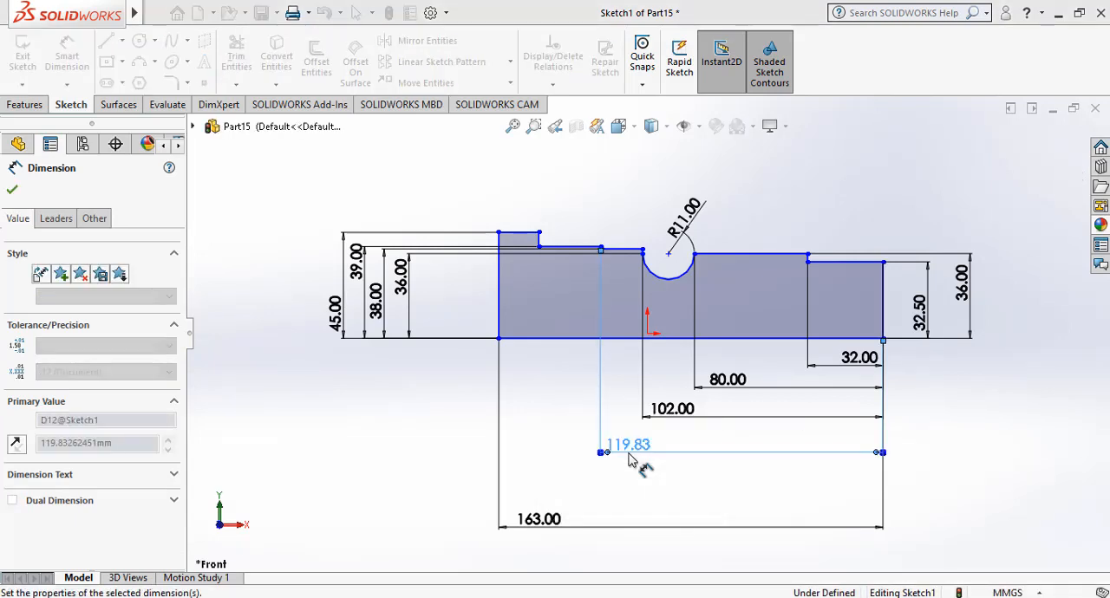
Dimension the width of the tall leftmost step as 5 mm above the profile and exit the sketch.
{"action": "left_click", "coordinate": [530, 235]}
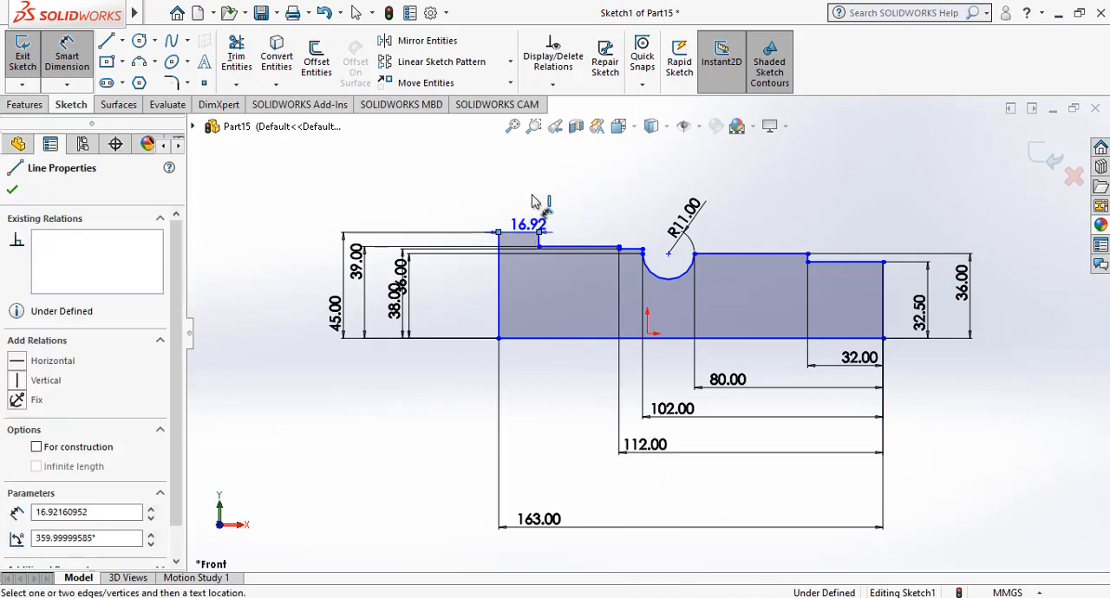
{"action": "left_click", "coordinate": [525, 200]}
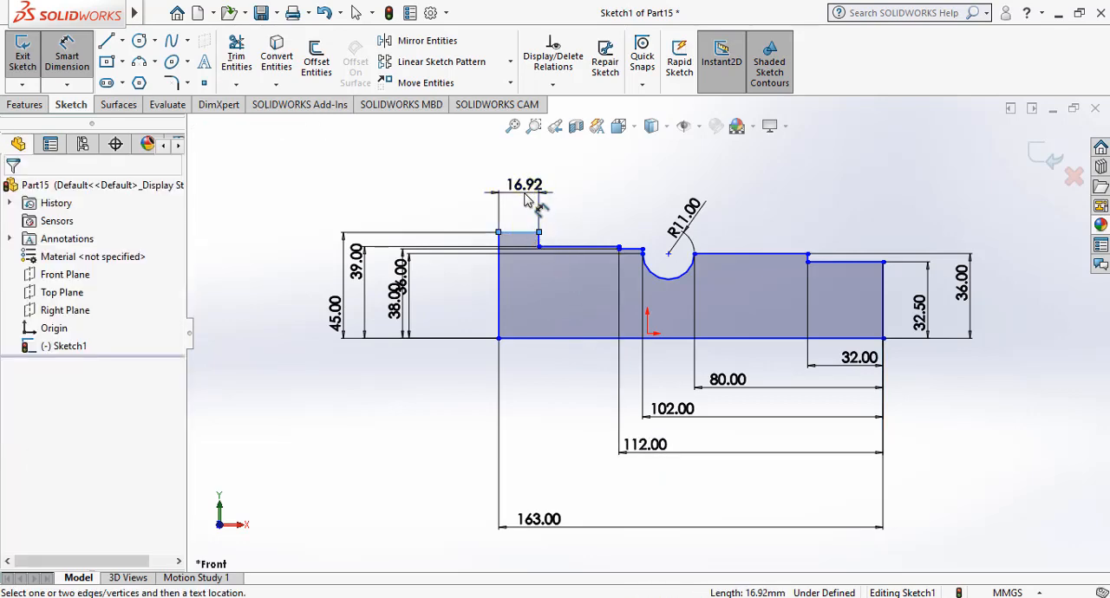
{"action": "type", "text": "5"}
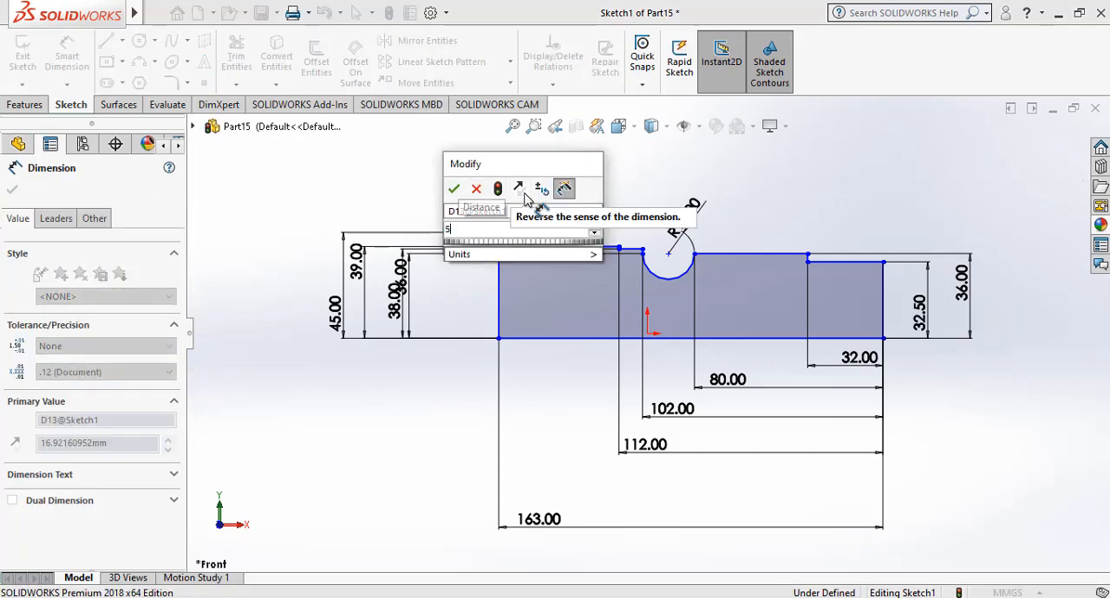
{"action": "key", "text": "Return"}
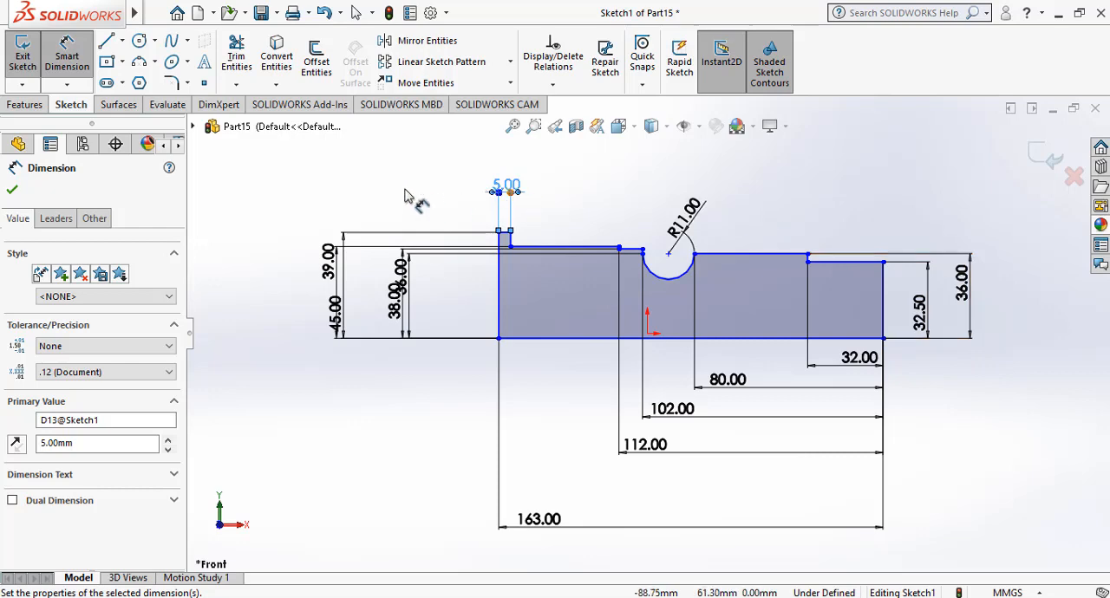
{"action": "left_click", "coordinate": [1033, 152]}
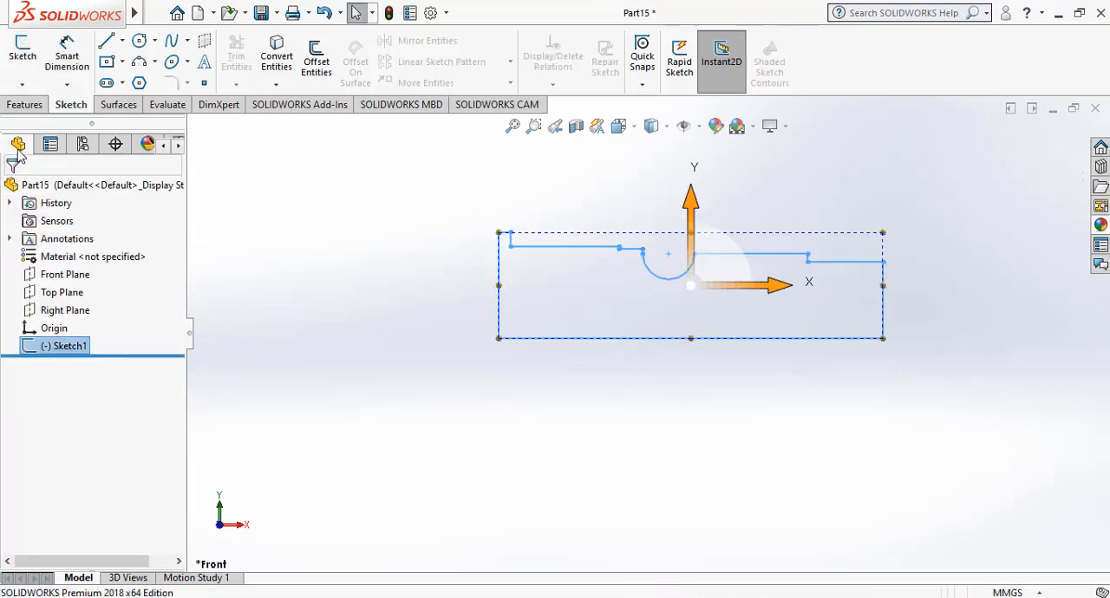
Revolve the stepped profile 360 degrees about its long base line as a Revolved Boss/Base.
{"action": "left_click", "coordinate": [25, 104]}
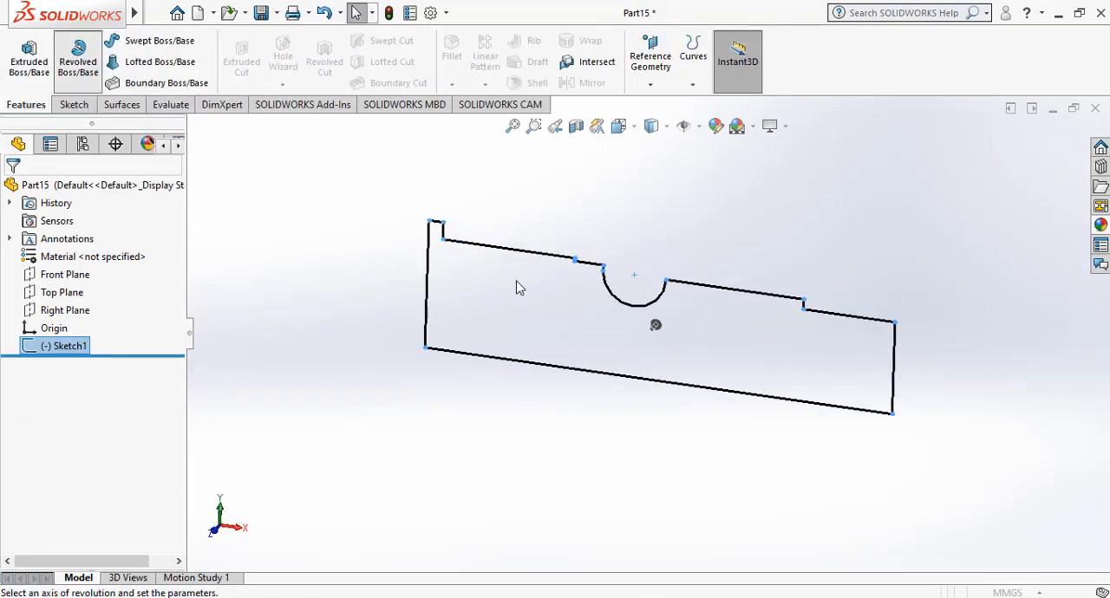
{"action": "left_click", "coordinate": [554, 390]}
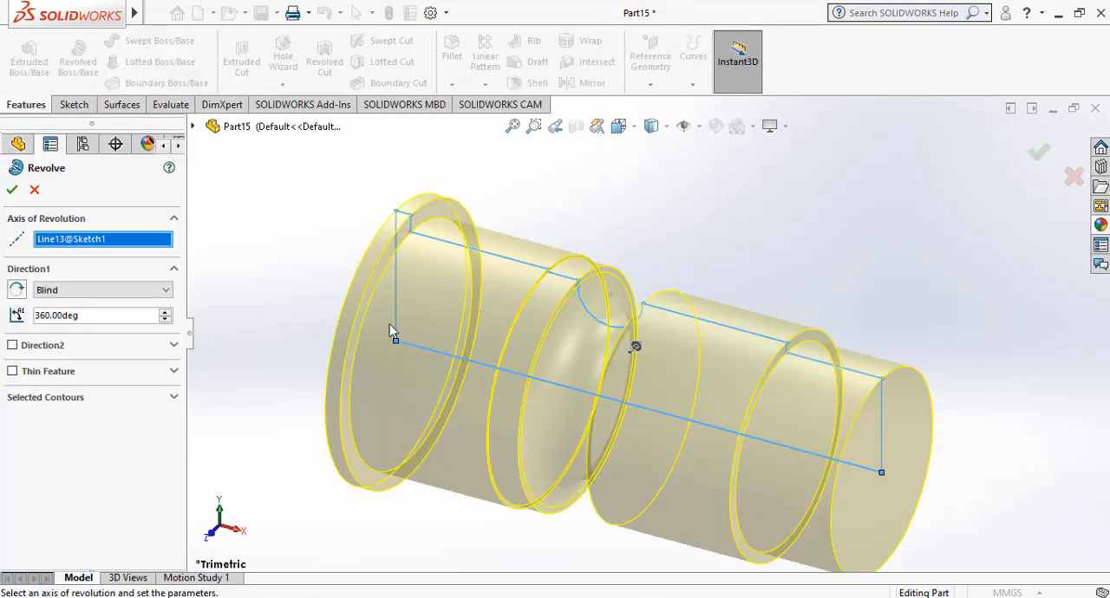
{"action": "left_click", "coordinate": [1044, 149]}
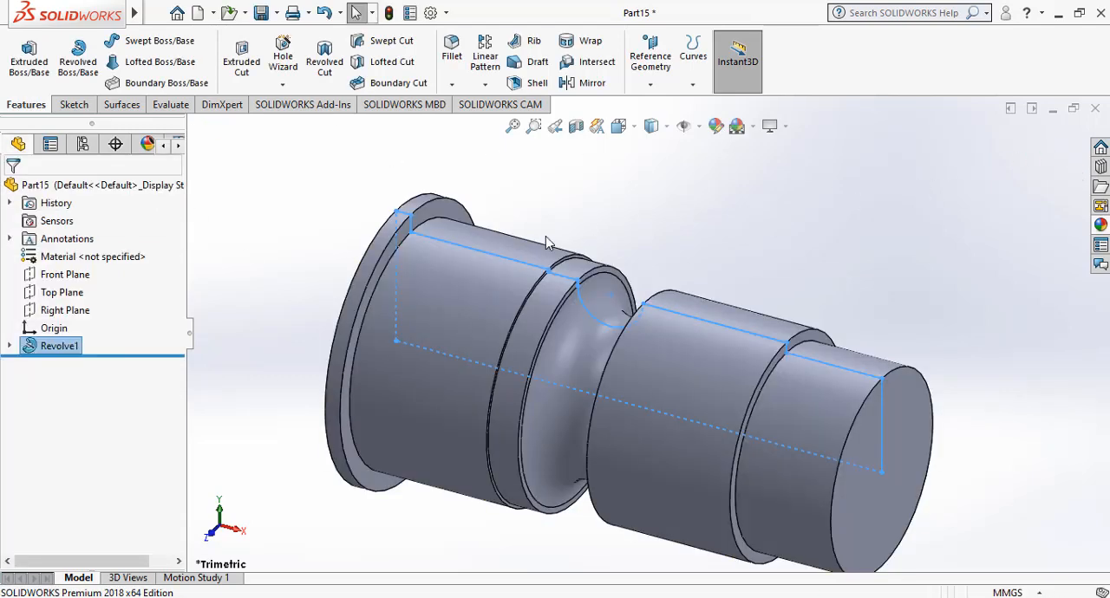
{"action": "left_click", "coordinate": [636, 224]}
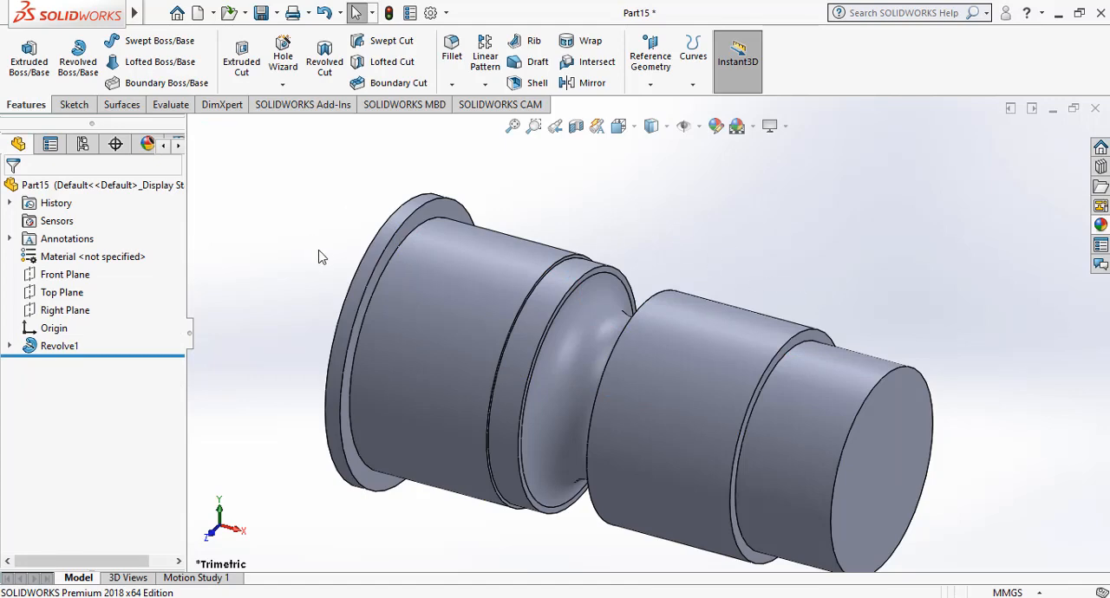
Show the part from the left and open a new sketch on the flat outer end face of the flange.
{"action": "left_click", "coordinate": [242, 533]}
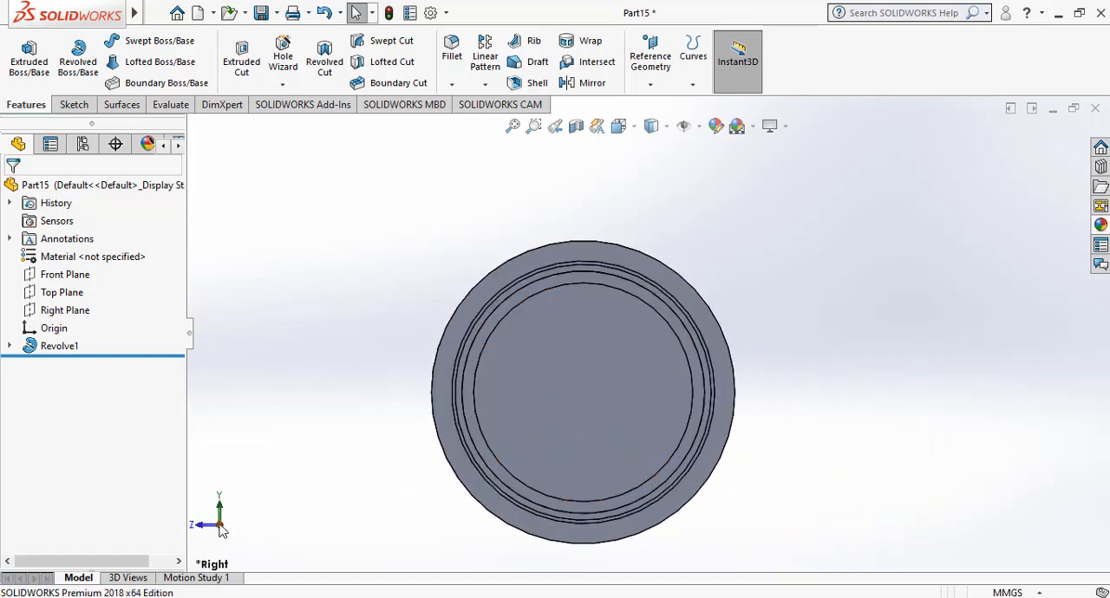
{"action": "left_click", "coordinate": [220, 528]}
{"action": "left_click", "coordinate": [618, 333]}
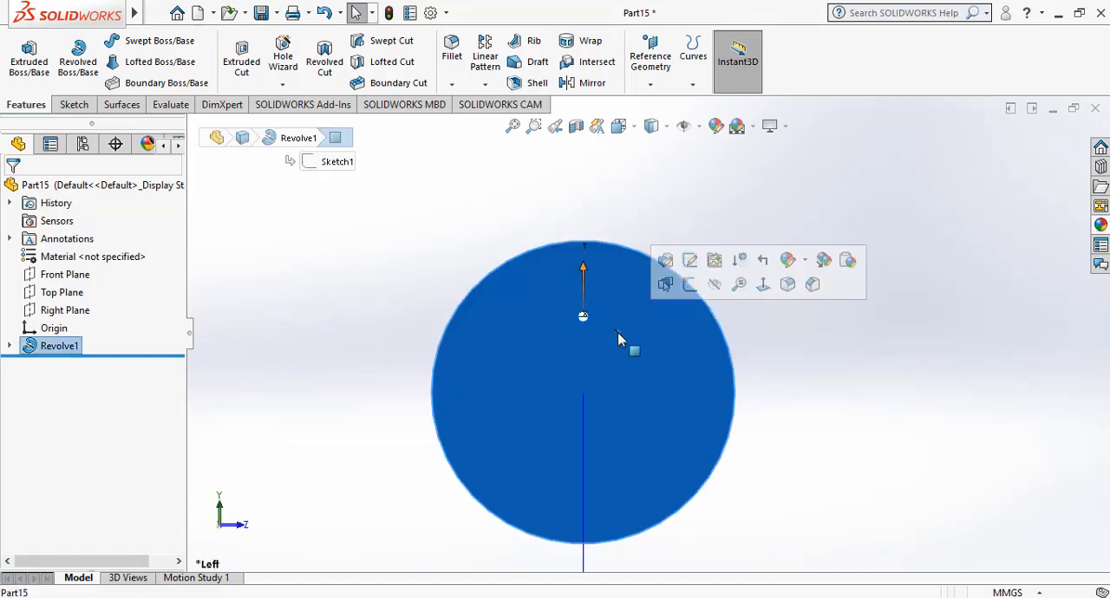
{"action": "left_click", "coordinate": [690, 284]}
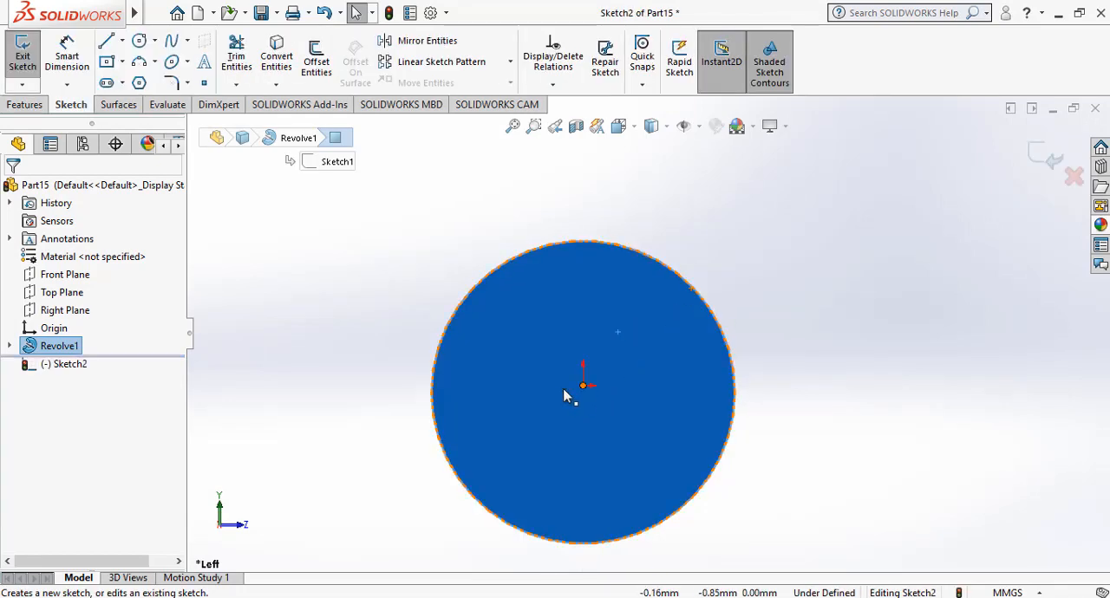
Sketch two circles concentric with the flange face, with radii of about 51 mm and about 80 mm.
{"action": "left_click", "coordinate": [139, 41]}
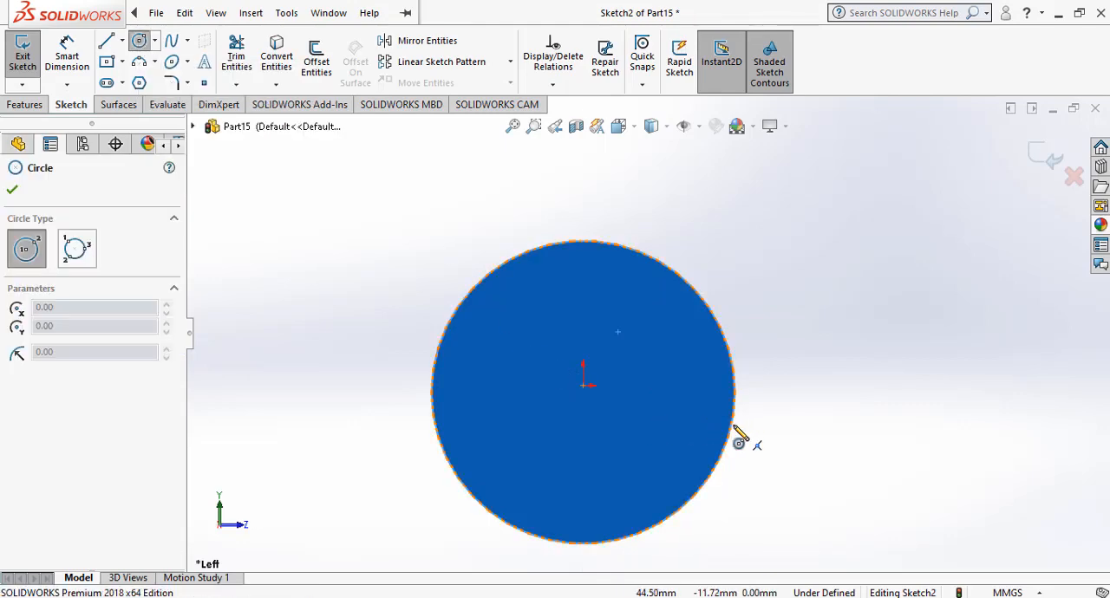
{"action": "left_click", "coordinate": [584, 392]}
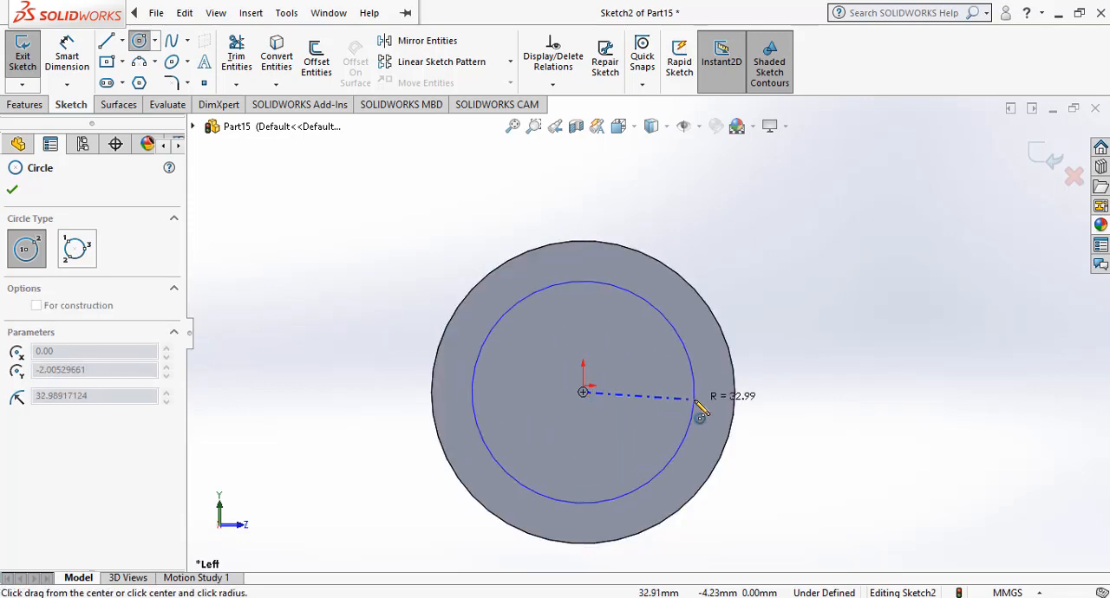
{"action": "left_click", "coordinate": [757, 403]}
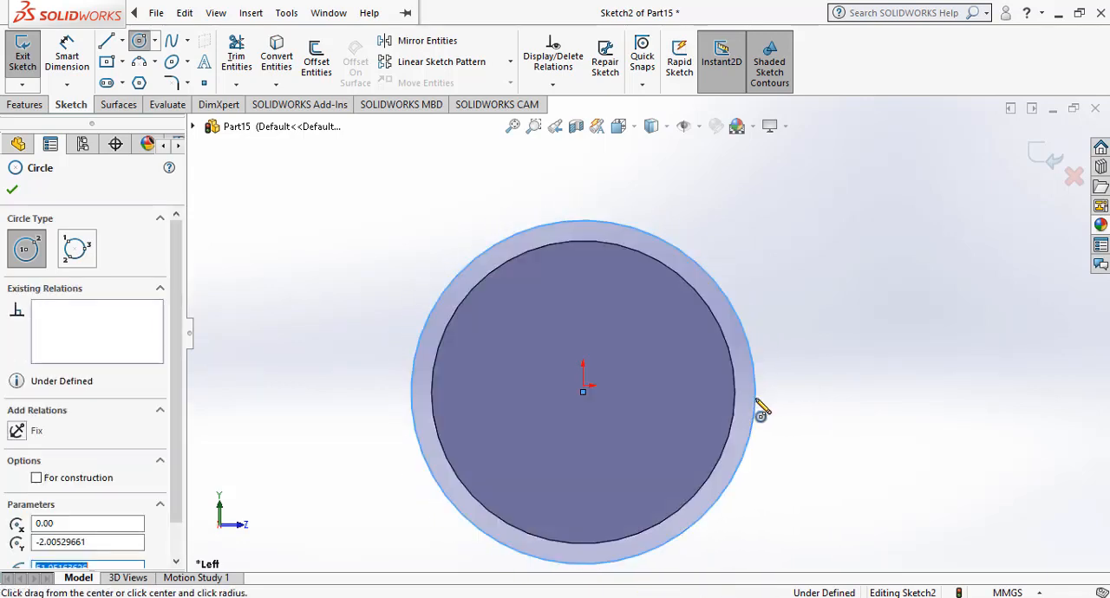
{"action": "left_click", "coordinate": [584, 392]}
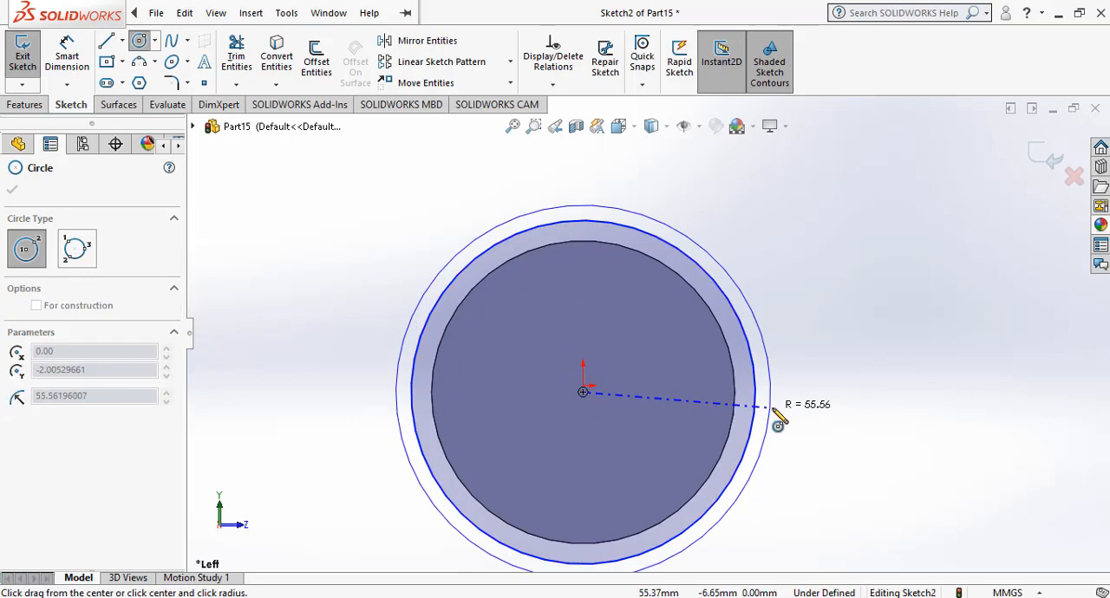
{"action": "left_click", "coordinate": [852, 392]}
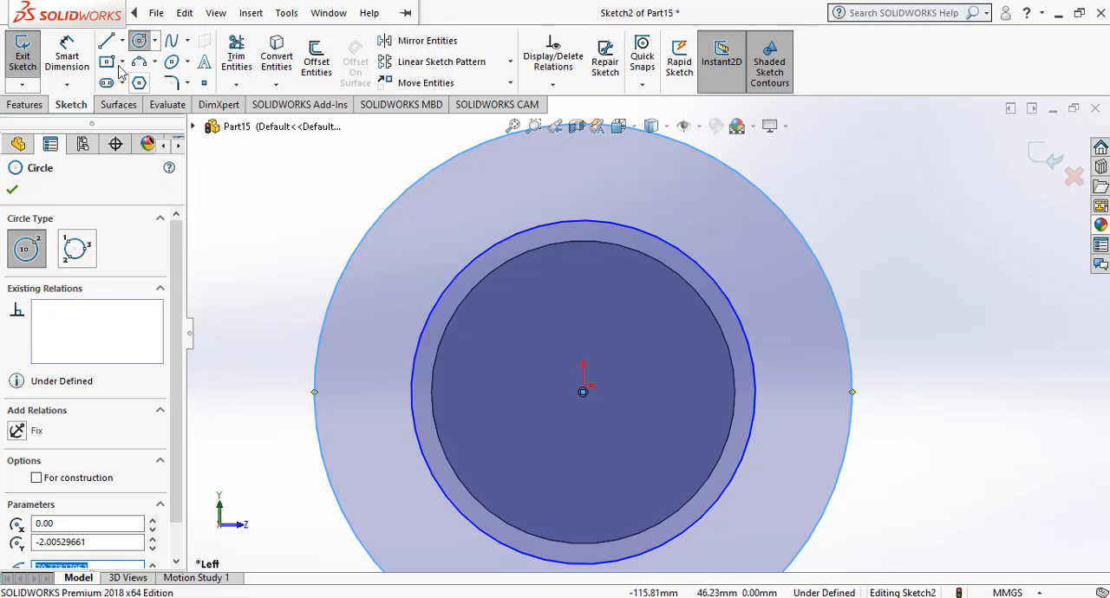
Dimension the inner sketched circle's diameter as 100 mm.
{"action": "left_click", "coordinate": [67, 56]}
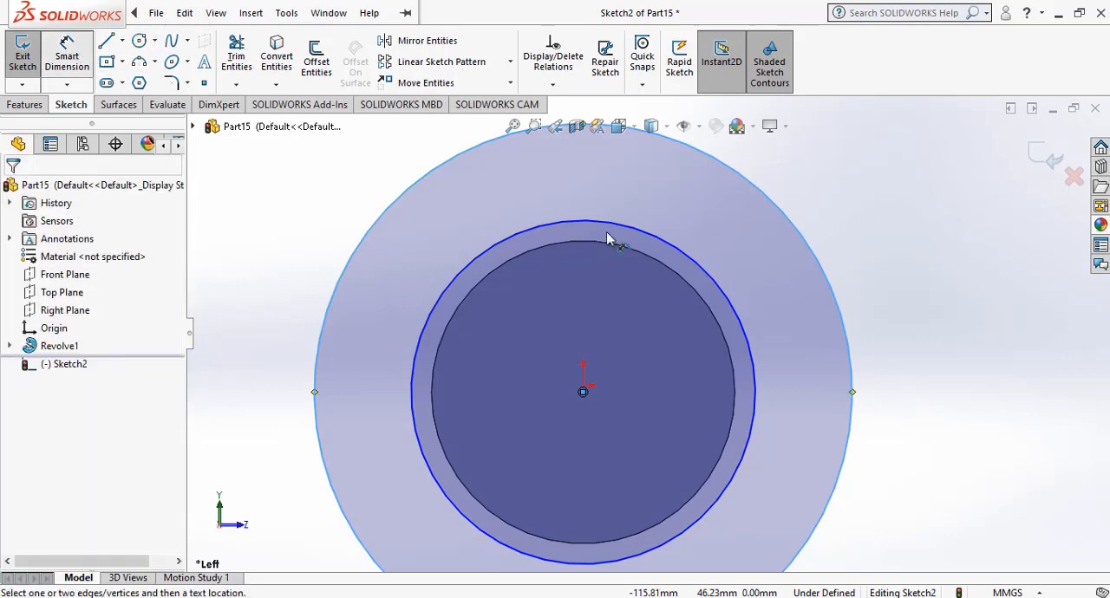
{"action": "left_click", "coordinate": [757, 347]}
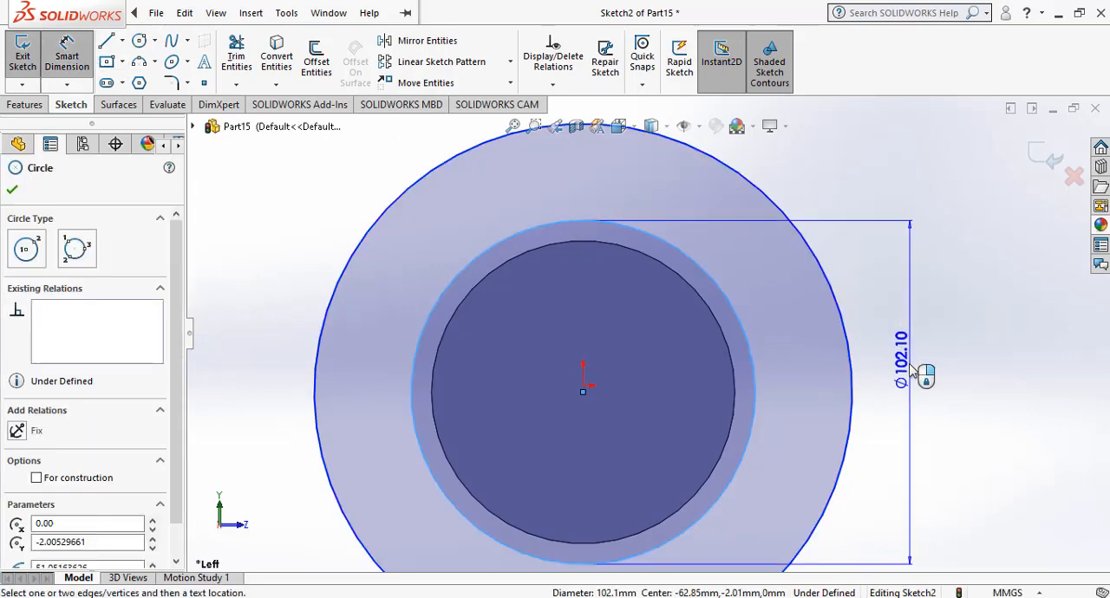
{"action": "left_click", "coordinate": [909, 372]}
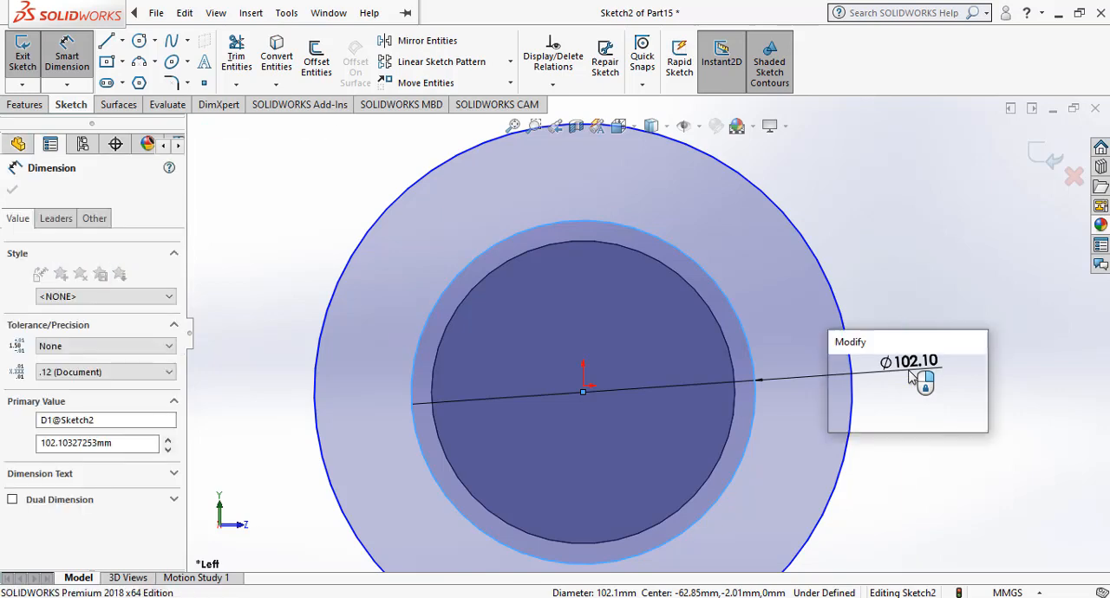
{"action": "type", "text": "100"}
{"action": "key", "text": "Return"}
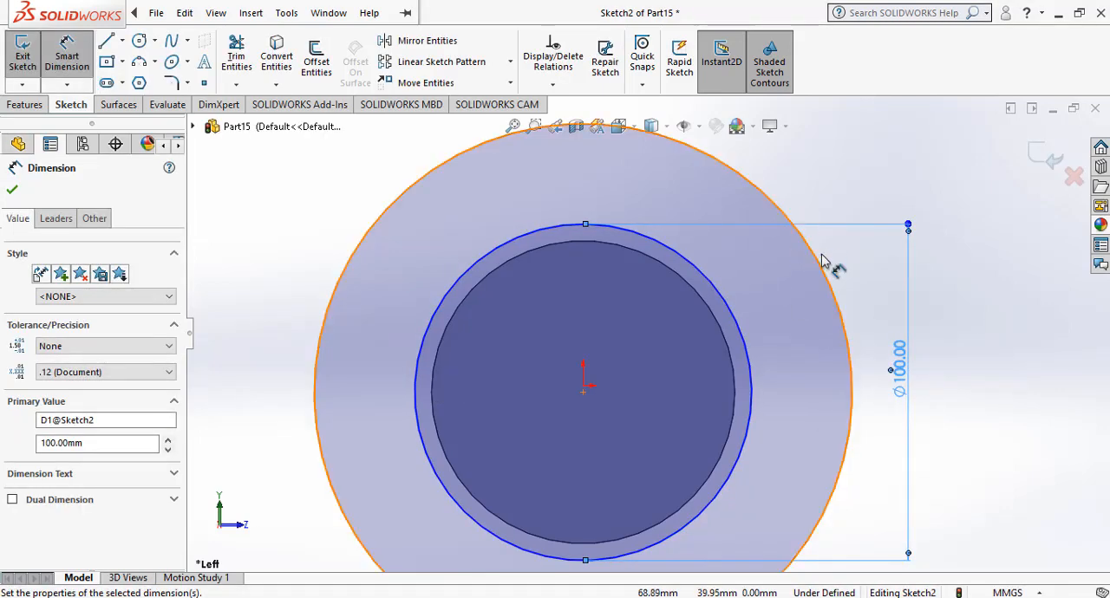
Dimension the outer sketched circle's diameter as 170 mm, placed beside the 100 mm dimension.
{"action": "left_click", "coordinate": [820, 268]}
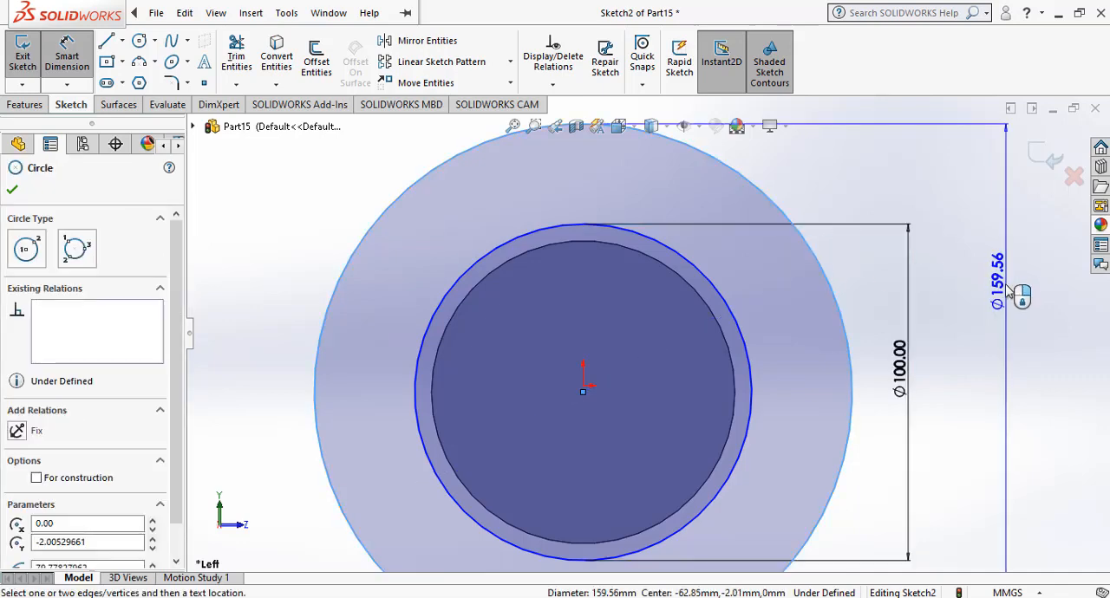
{"action": "left_click", "coordinate": [980, 358]}
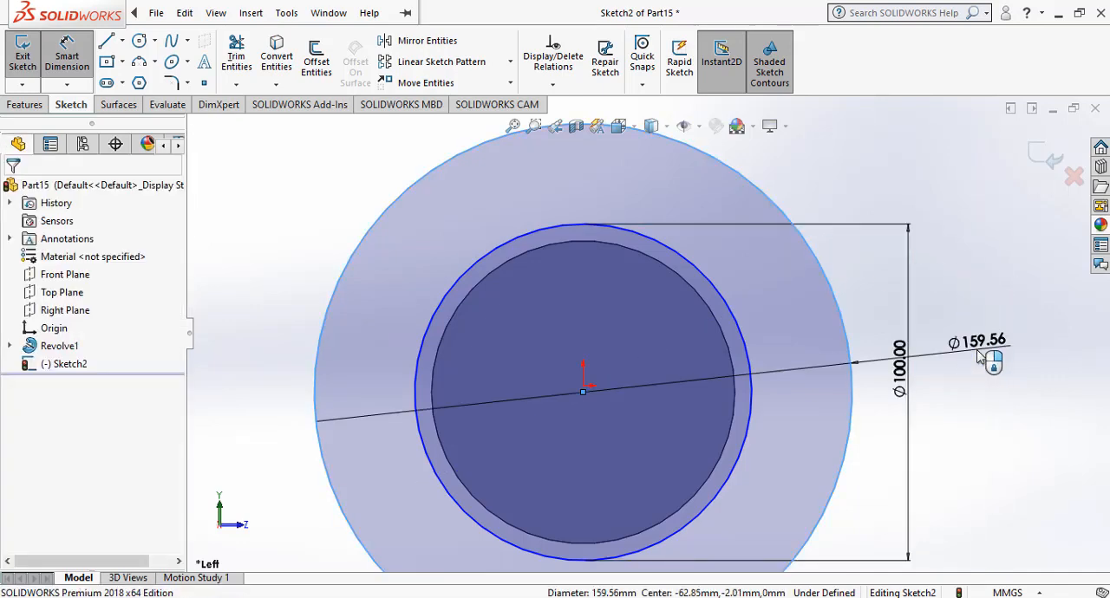
{"action": "type", "text": "170"}
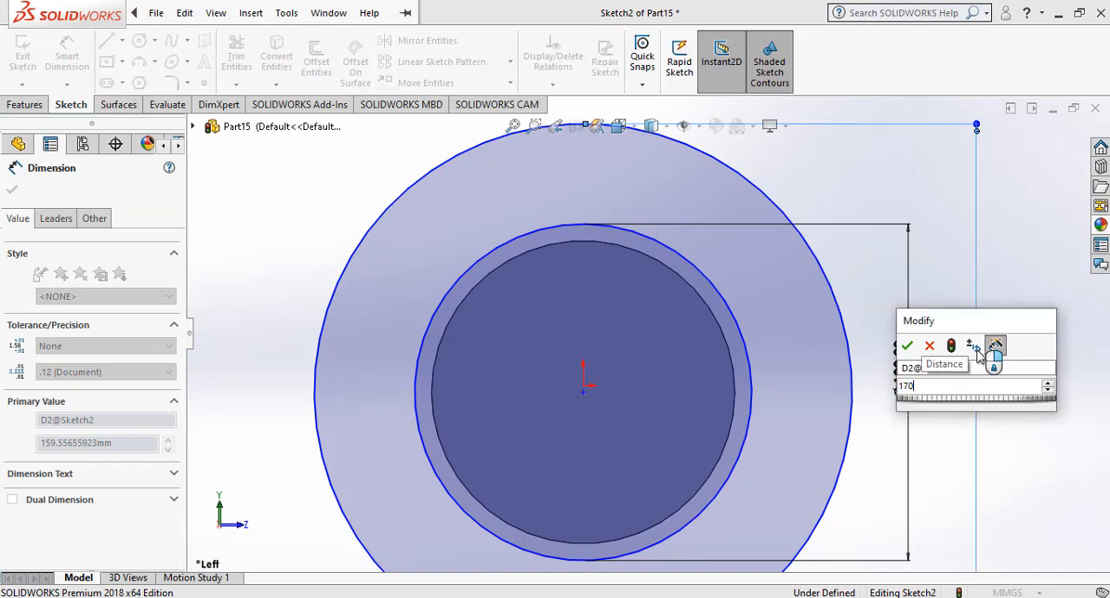
{"action": "key", "text": "Return"}
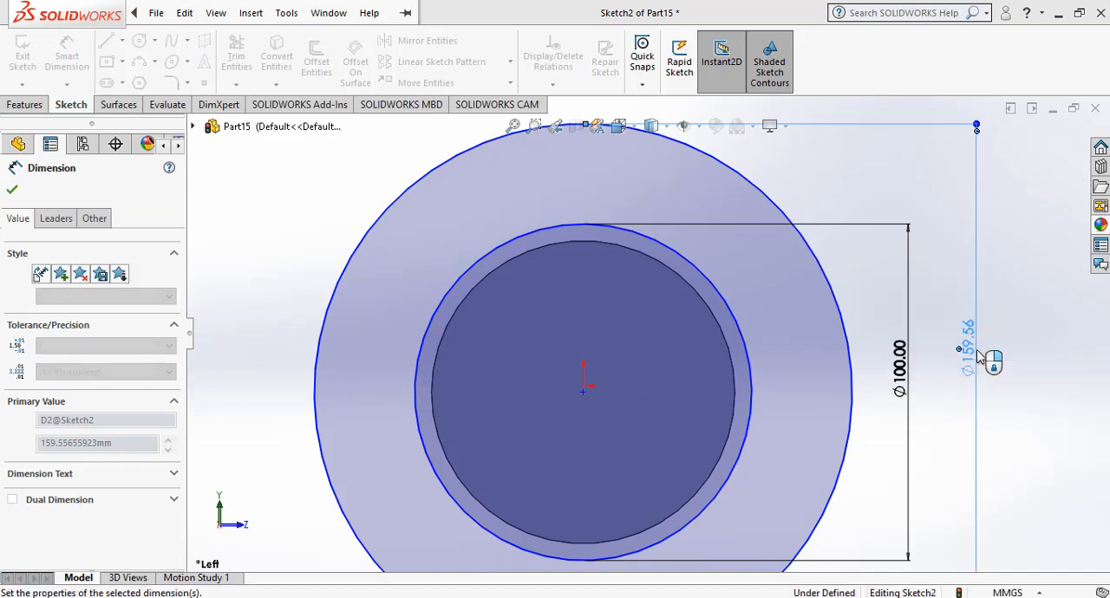
{"action": "key", "text": "f"}
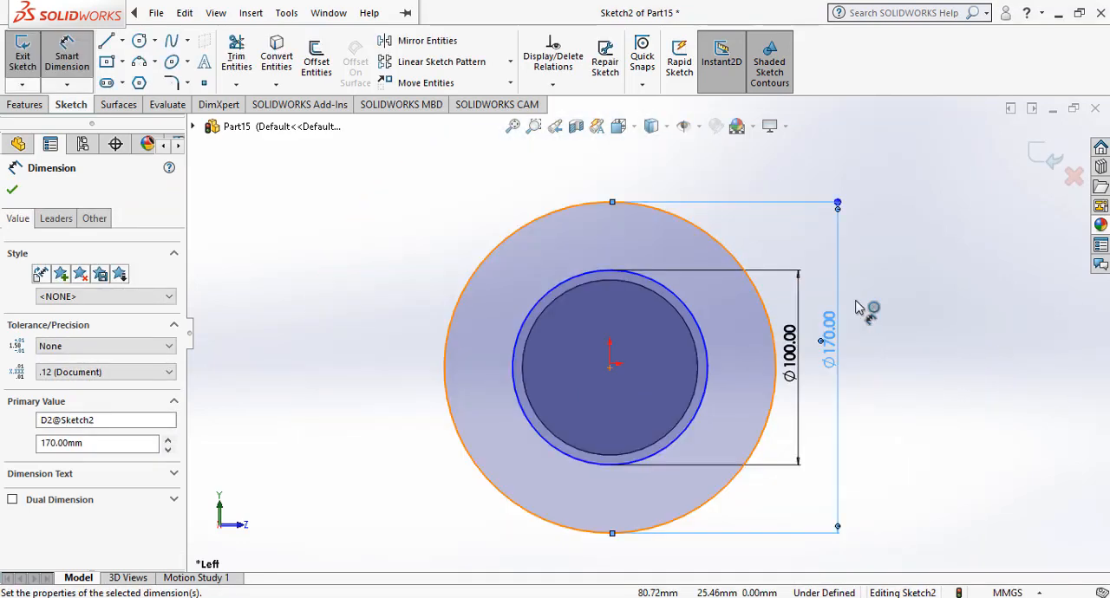
Sketch a vertical centerline about 100 mm long from the circles' center up past the outer circle.
{"action": "left_click", "coordinate": [124, 43]}
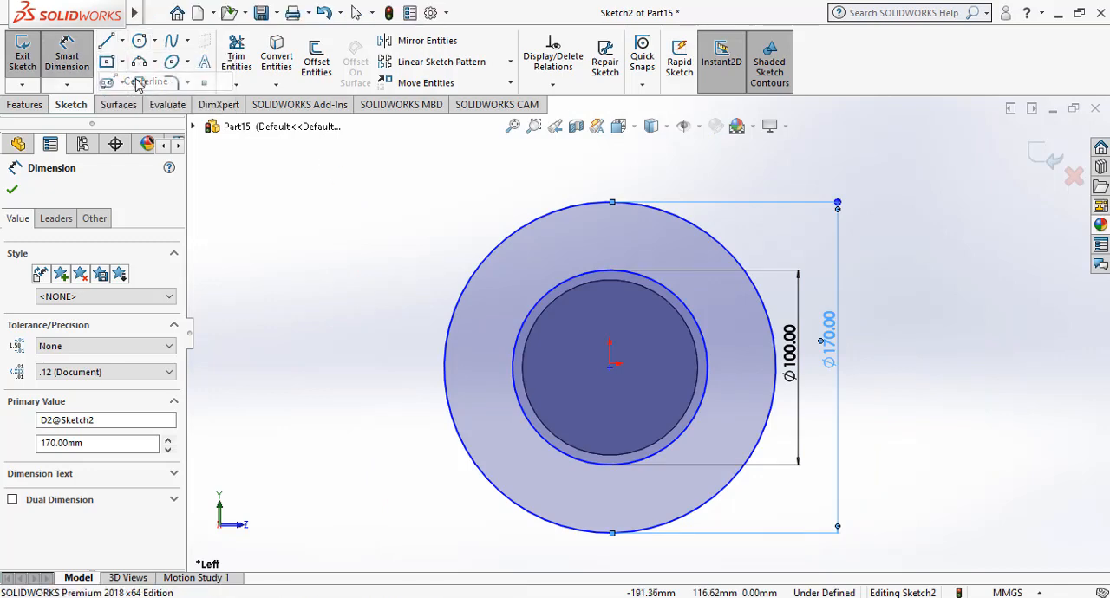
{"action": "key", "text": "l"}
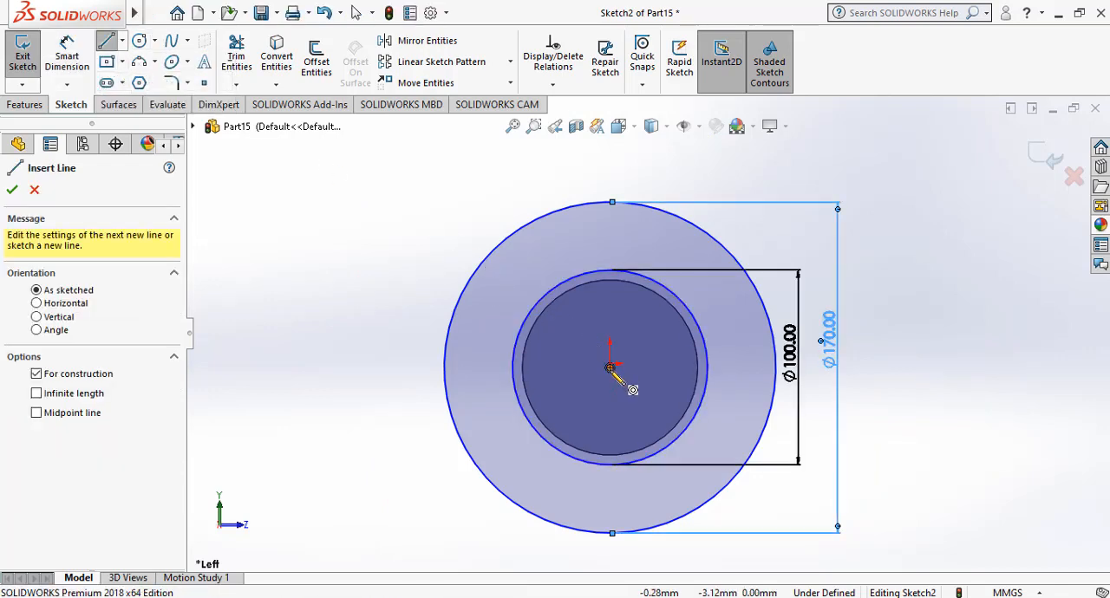
{"action": "left_click", "coordinate": [610, 368]}
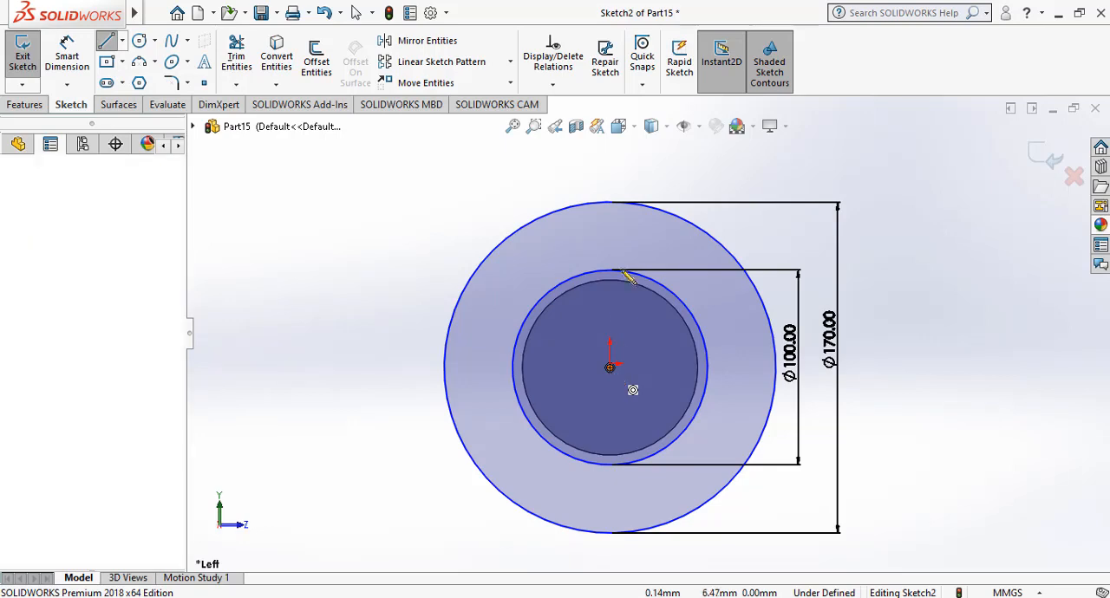
{"action": "left_click", "coordinate": [610, 171]}
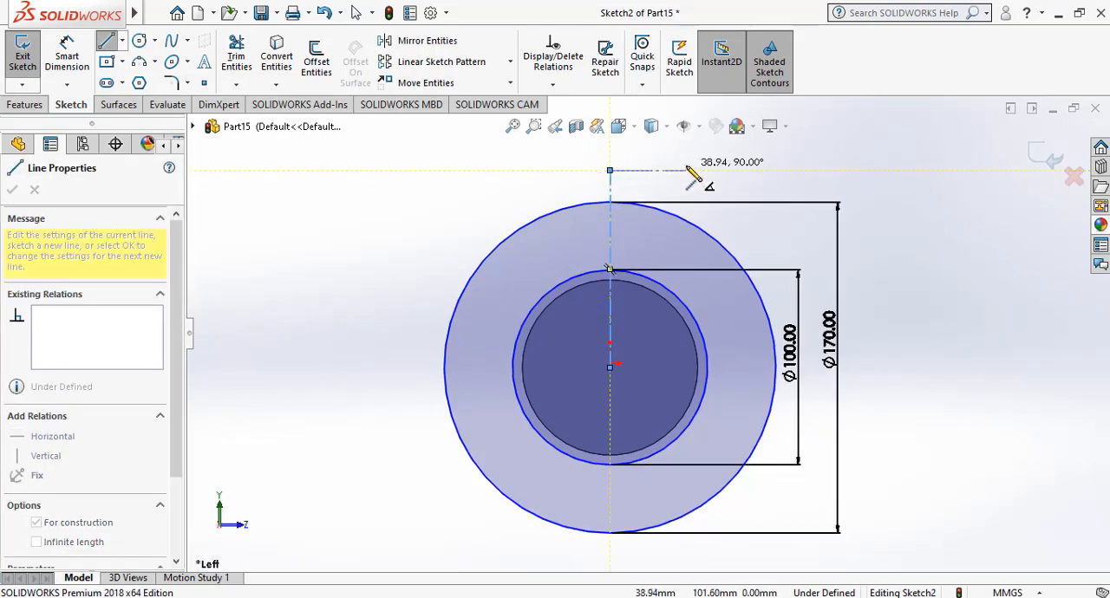
{"action": "key", "text": "Escape"}
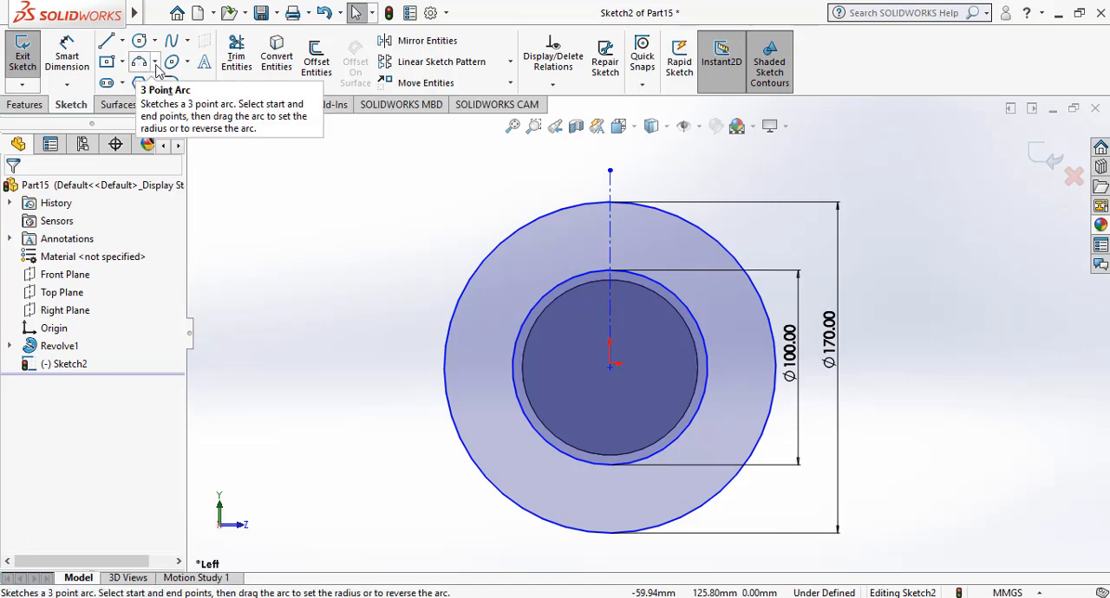
Sketch a three-point arc of about 48 mm radius from the outer circle to the inner circle, just left of the centerline.
{"action": "left_click", "coordinate": [155, 63]}
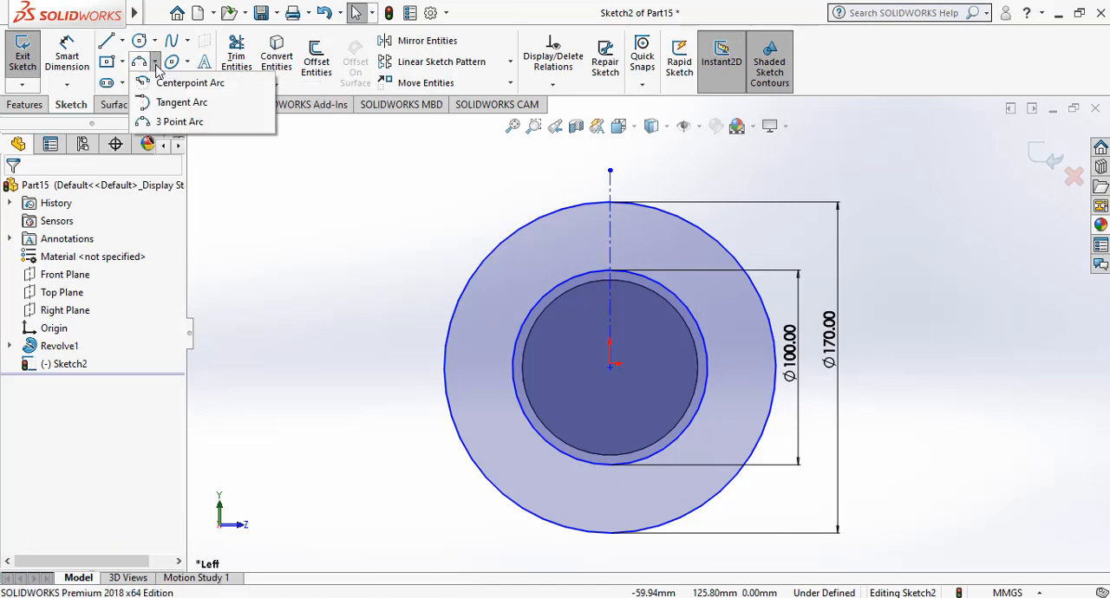
{"action": "left_click", "coordinate": [180, 122]}
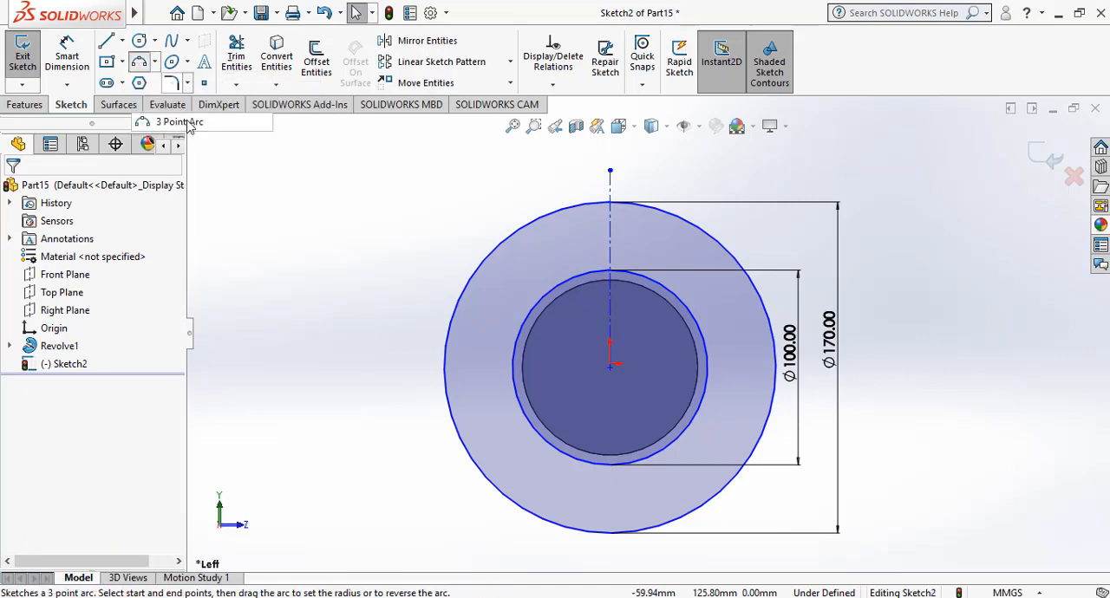
{"action": "left_click", "coordinate": [589, 206]}
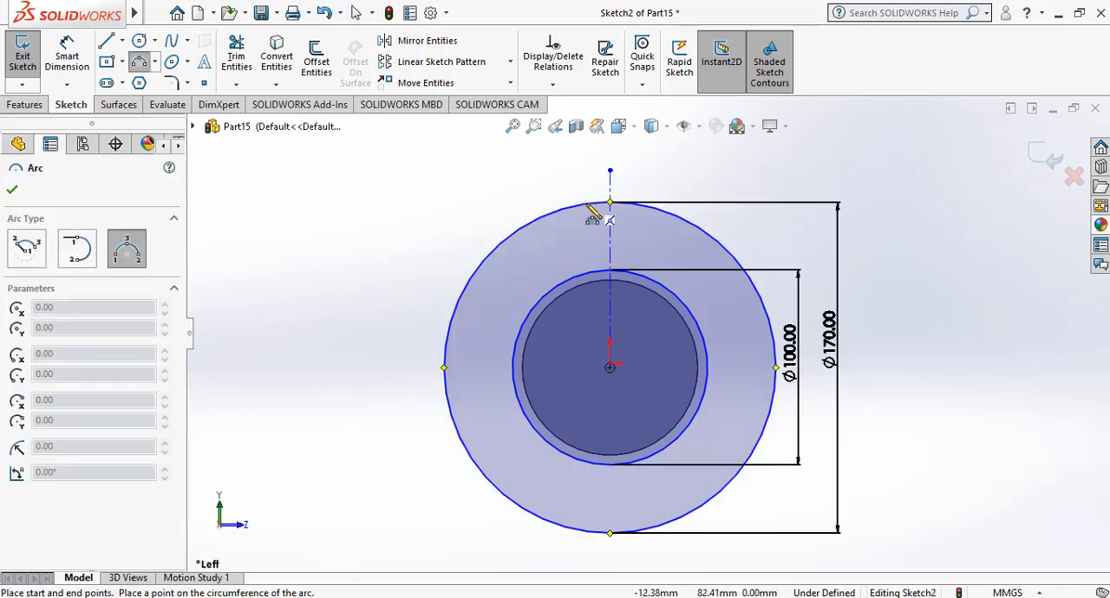
{"action": "left_click", "coordinate": [572, 282]}
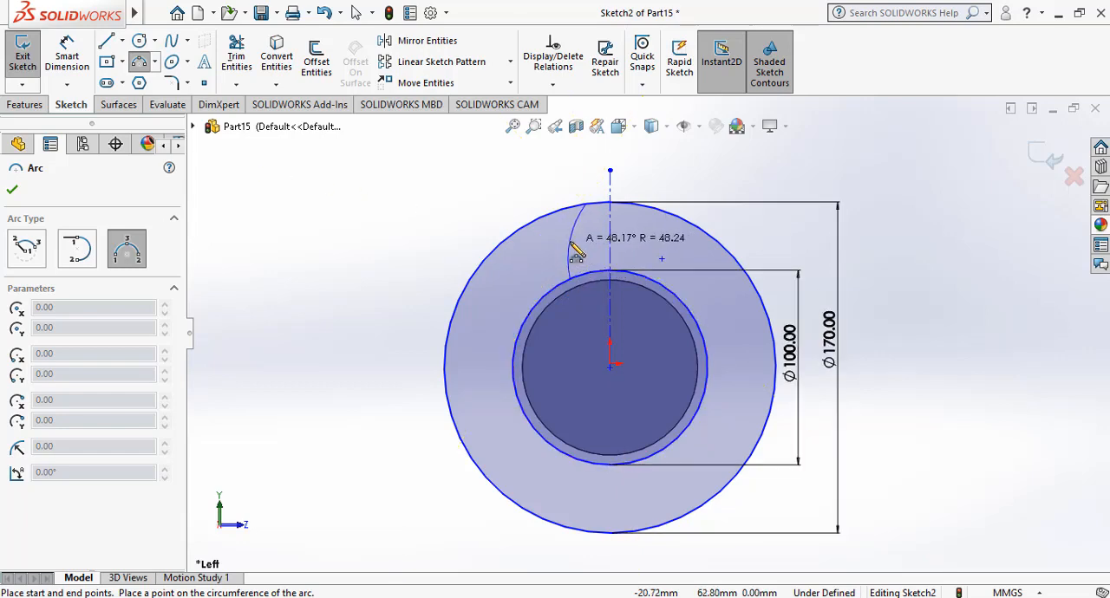
{"action": "left_click", "coordinate": [572, 245]}
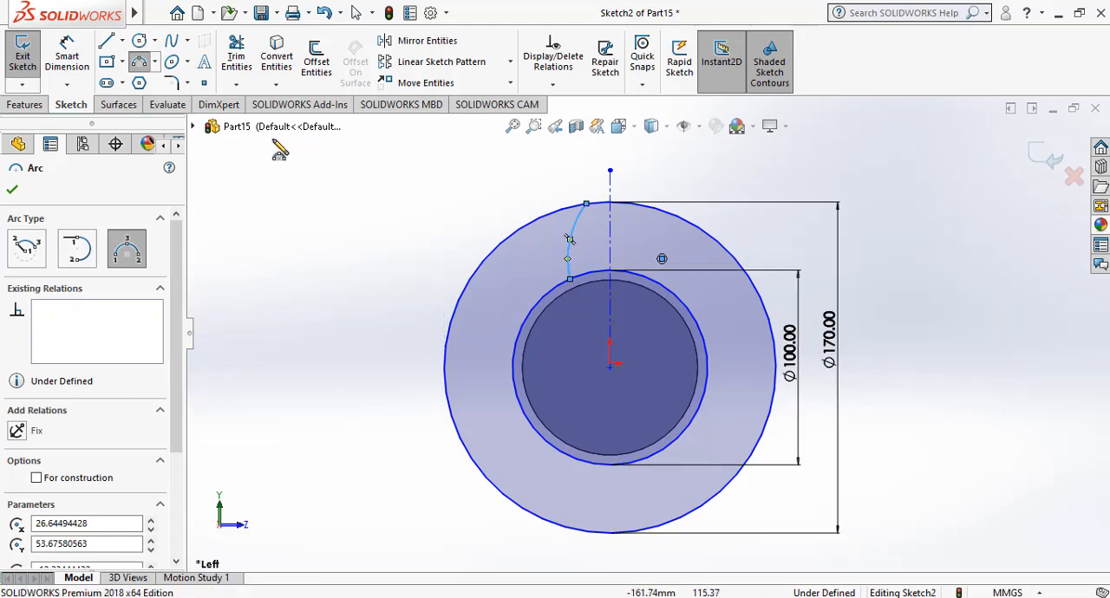
Dimension the arc's radius as 65 mm, placing the dimension outside the outer circle.
{"action": "left_click", "coordinate": [67, 54]}
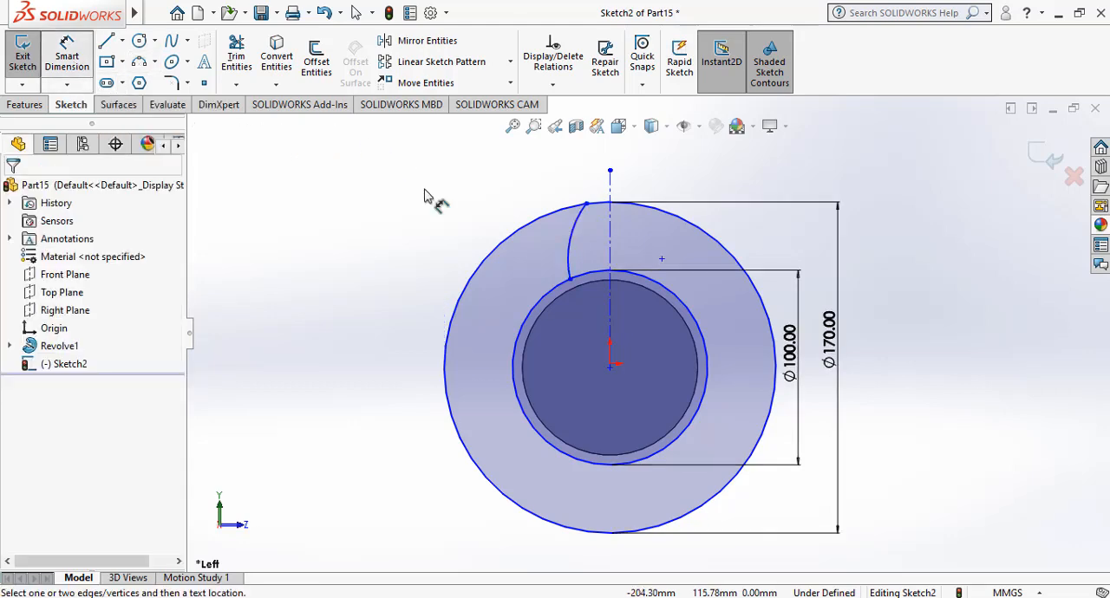
{"action": "left_click", "coordinate": [572, 230]}
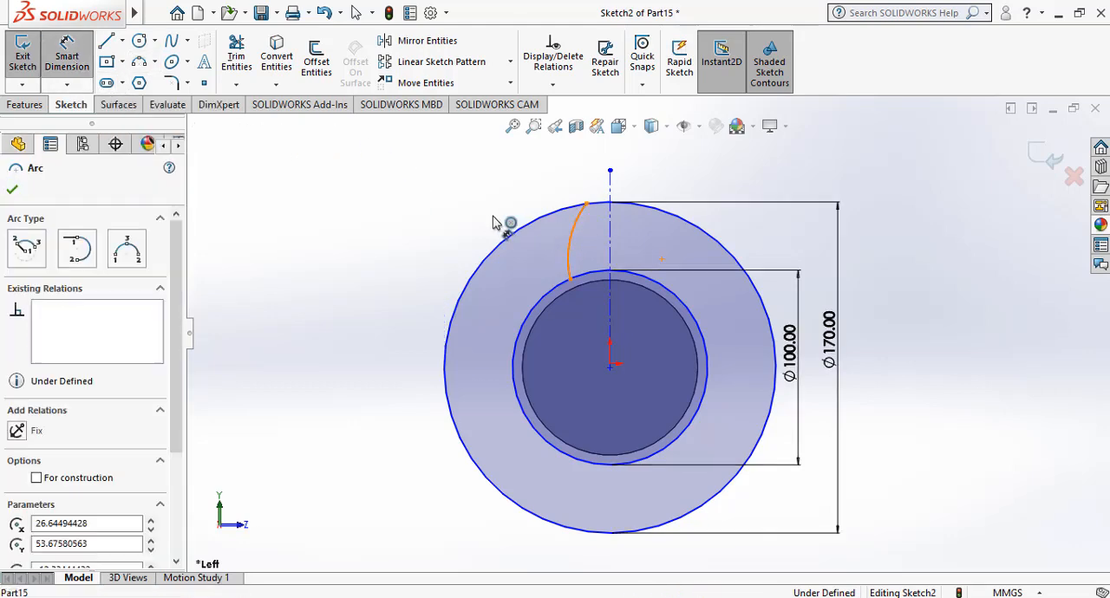
{"action": "left_click", "coordinate": [494, 221]}
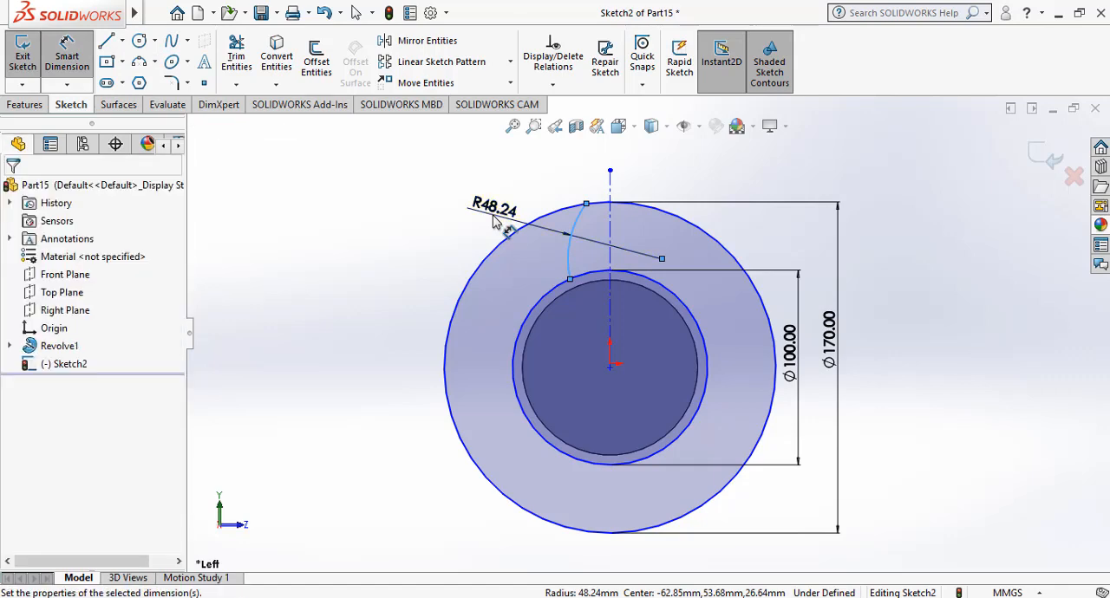
{"action": "type", "text": "65"}
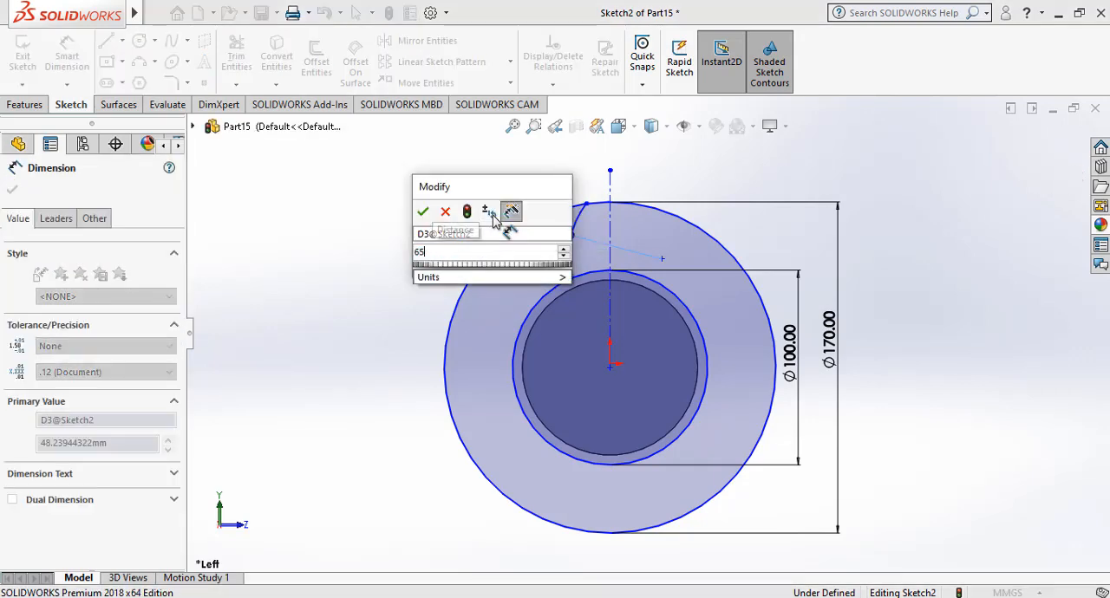
{"action": "key", "text": "Return"}
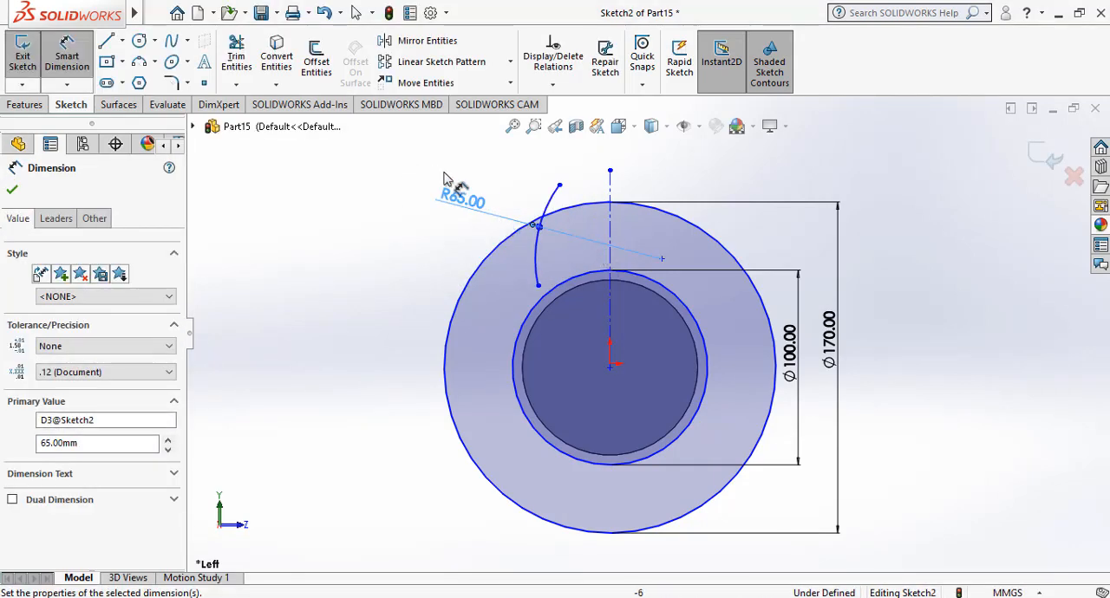
{"action": "left_click", "coordinate": [69, 72]}
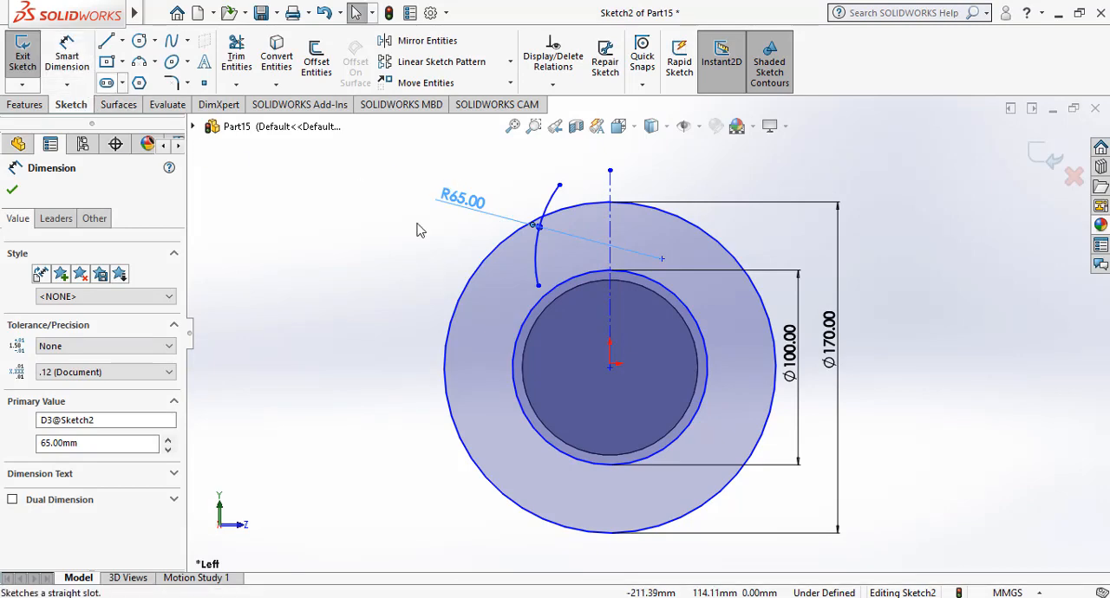
Make the arc's upper endpoint coincident with the 170 mm circle and its lower endpoint coincident with the 100 mm circle.
{"action": "left_click", "coordinate": [559, 186]}
{"action": "left_click", "coordinate": [586, 207], "text": "ctrl"}
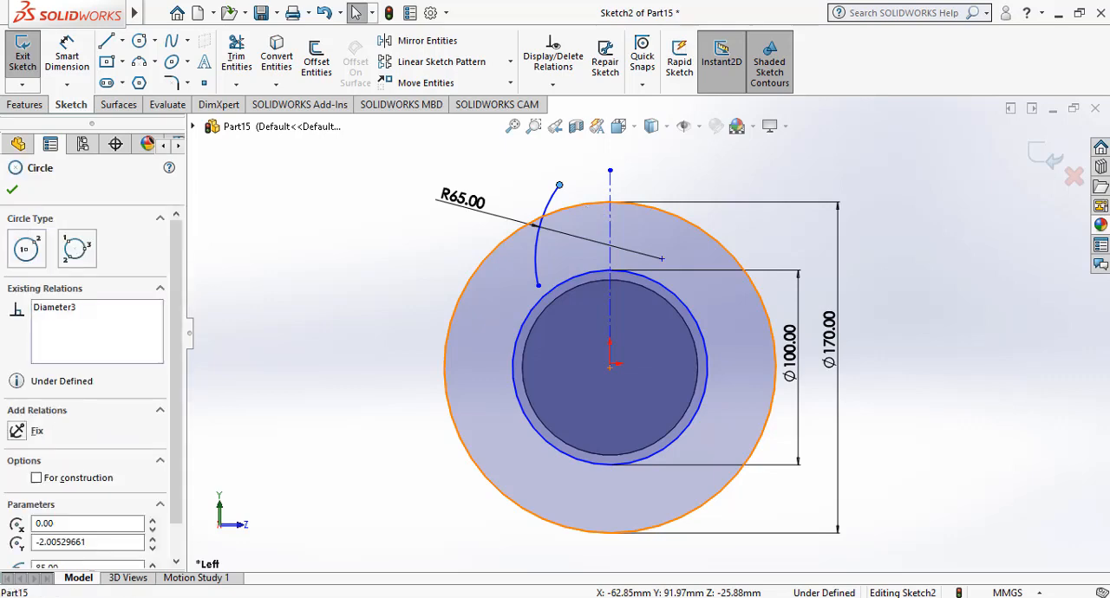
{"action": "left_click", "coordinate": [17, 376]}
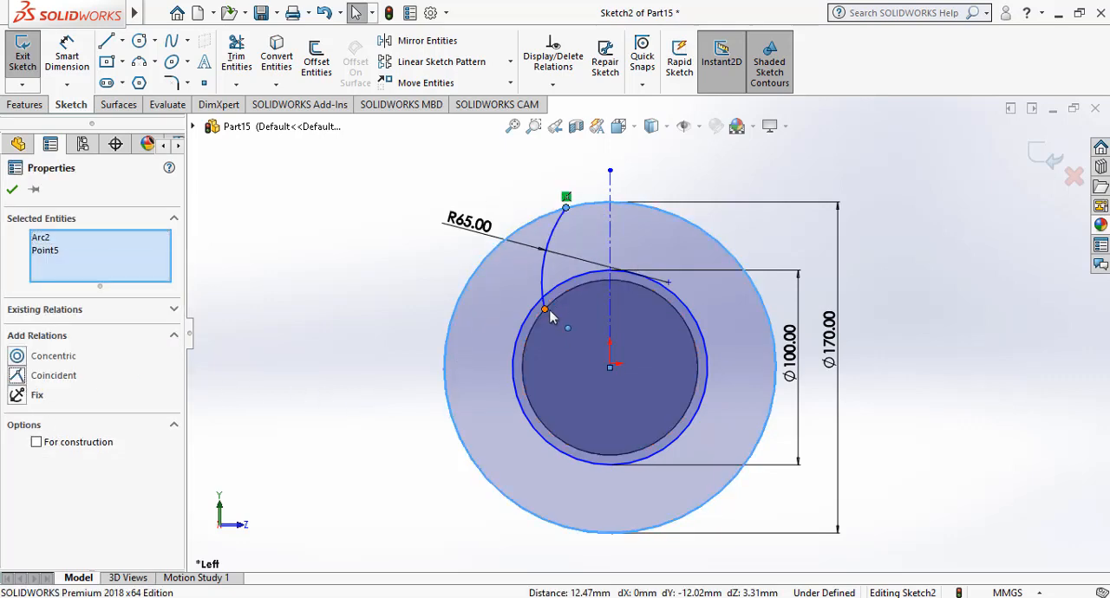
{"action": "left_click", "coordinate": [545, 312]}
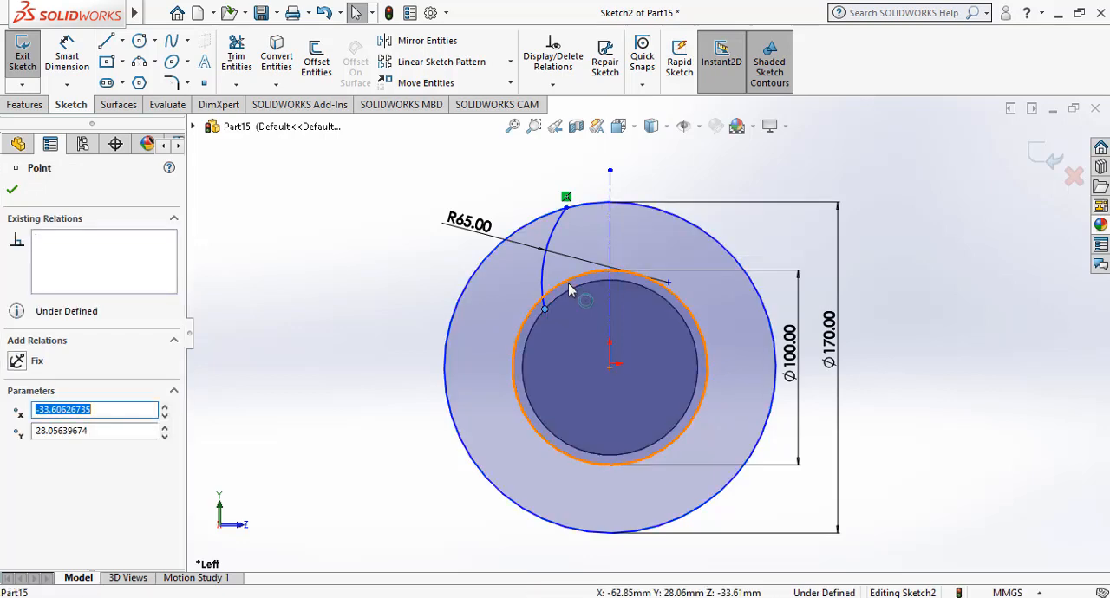
{"action": "left_click", "coordinate": [569, 289]}
{"action": "left_click", "coordinate": [544, 309], "text": "ctrl"}
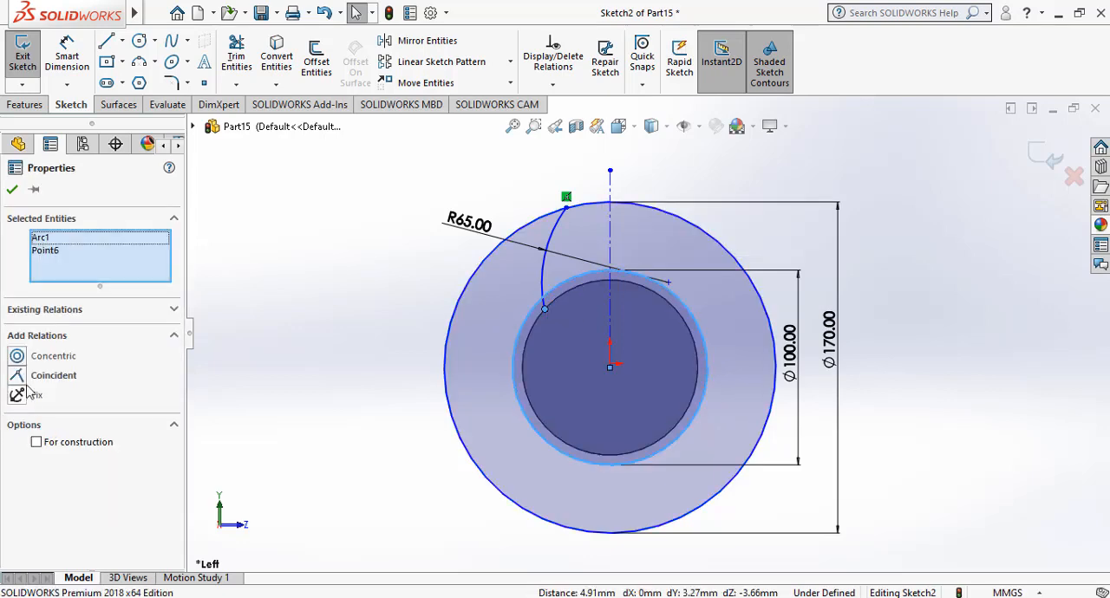
{"action": "left_click", "coordinate": [29, 380]}
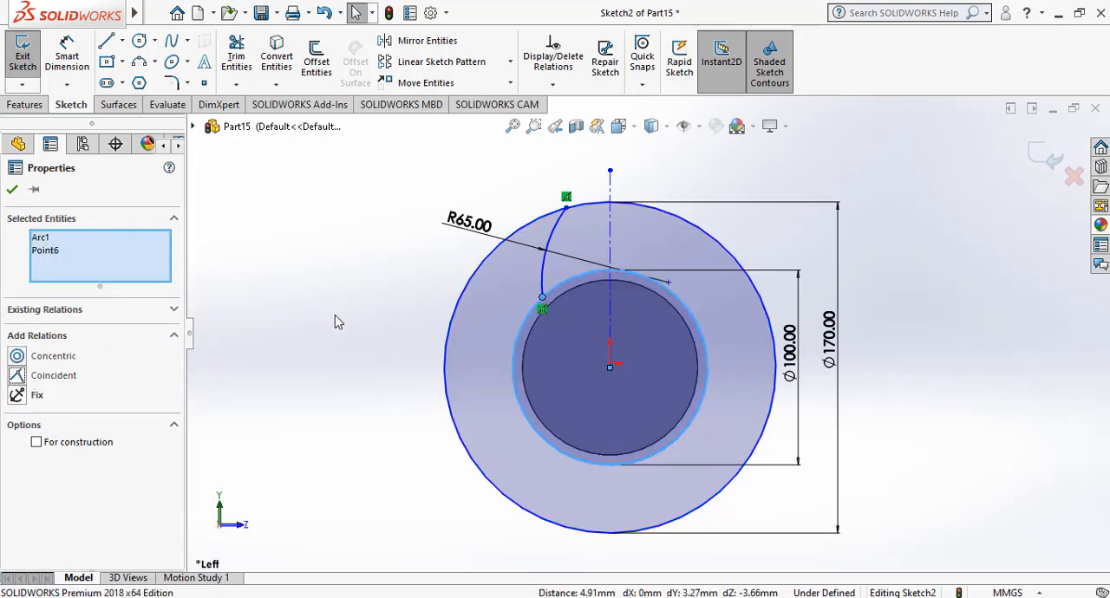
Dimension the arc's upper endpoint 6 mm from the centerline and constrain the centerline to be vertical.
{"action": "left_click", "coordinate": [67, 62]}
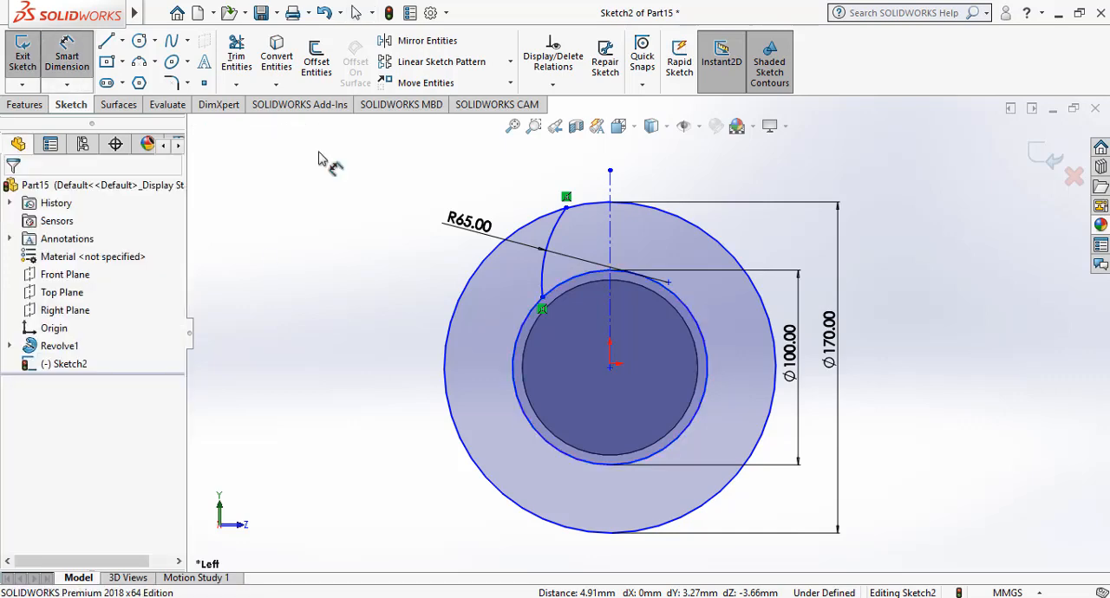
{"action": "left_click", "coordinate": [565, 209]}
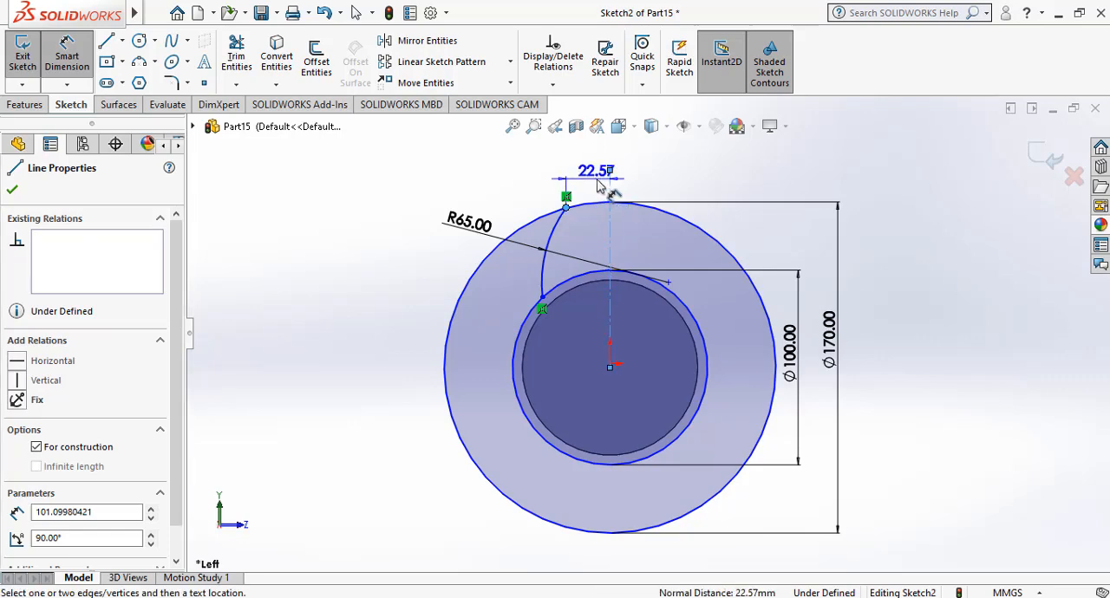
{"action": "left_click", "coordinate": [594, 184]}
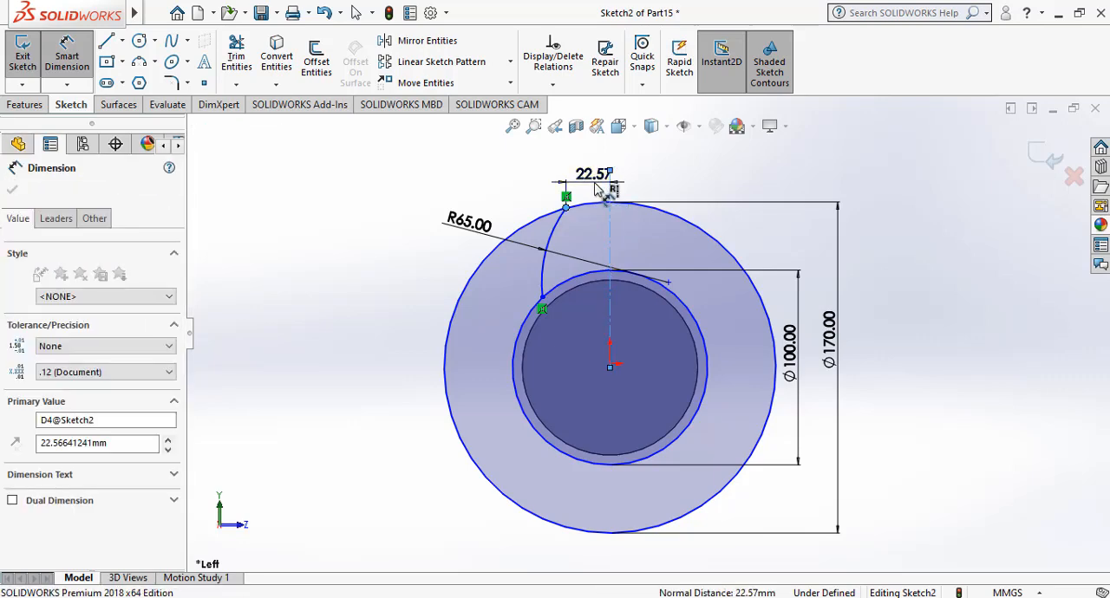
{"action": "key", "text": "Return"}
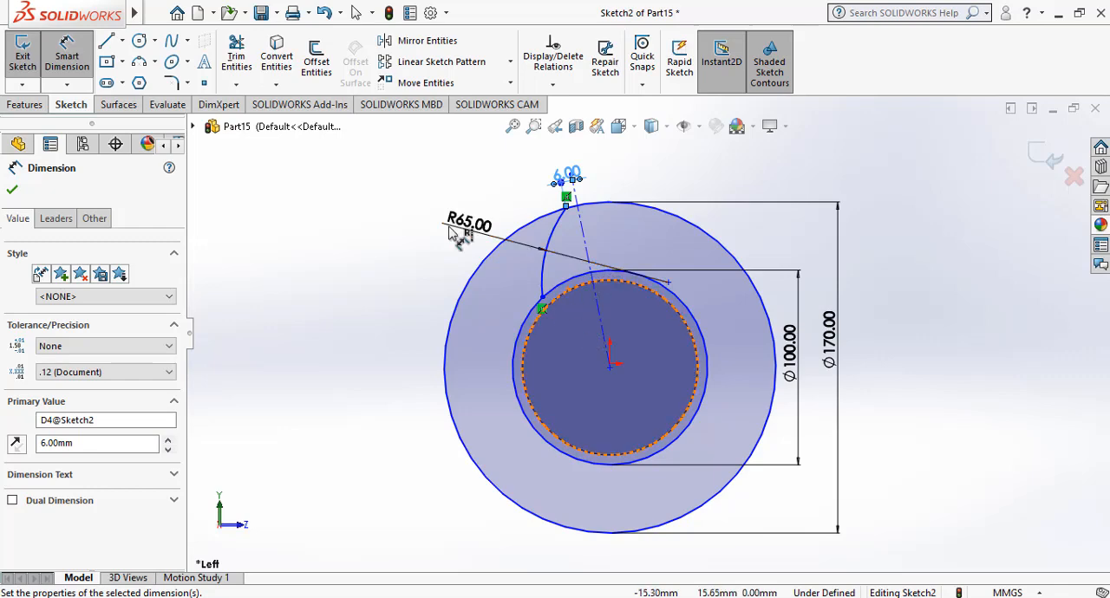
{"action": "left_click", "coordinate": [69, 44]}
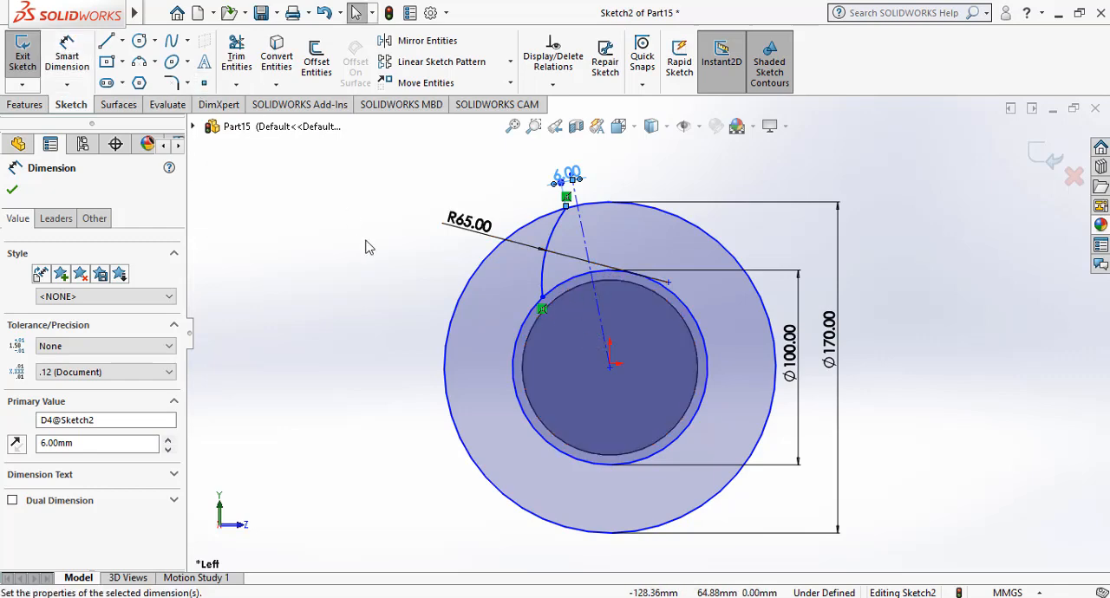
{"action": "left_click", "coordinate": [597, 304]}
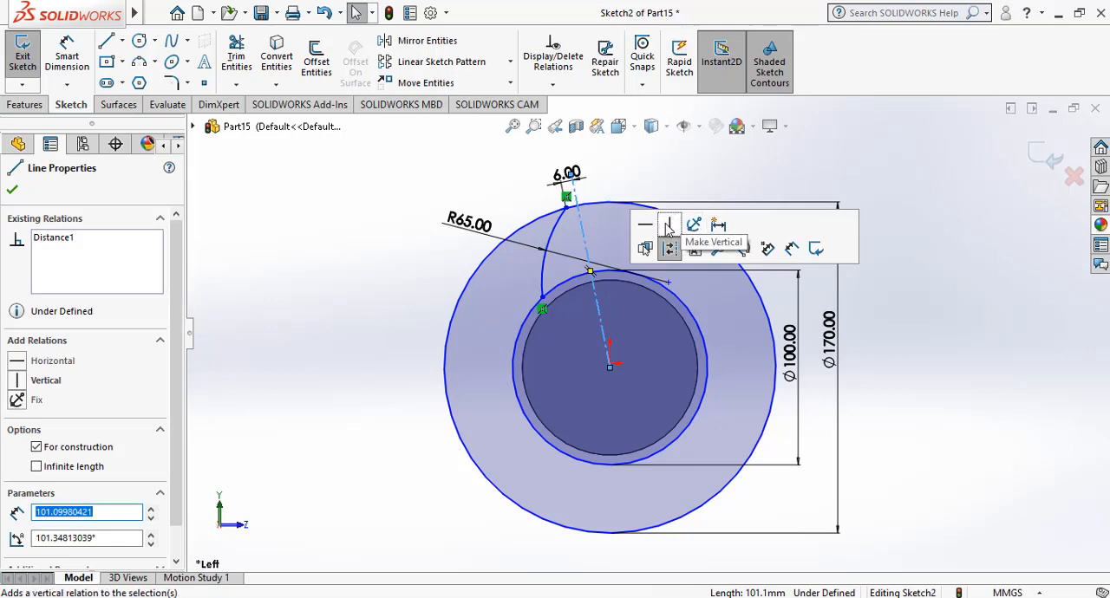
{"action": "left_click", "coordinate": [668, 227]}
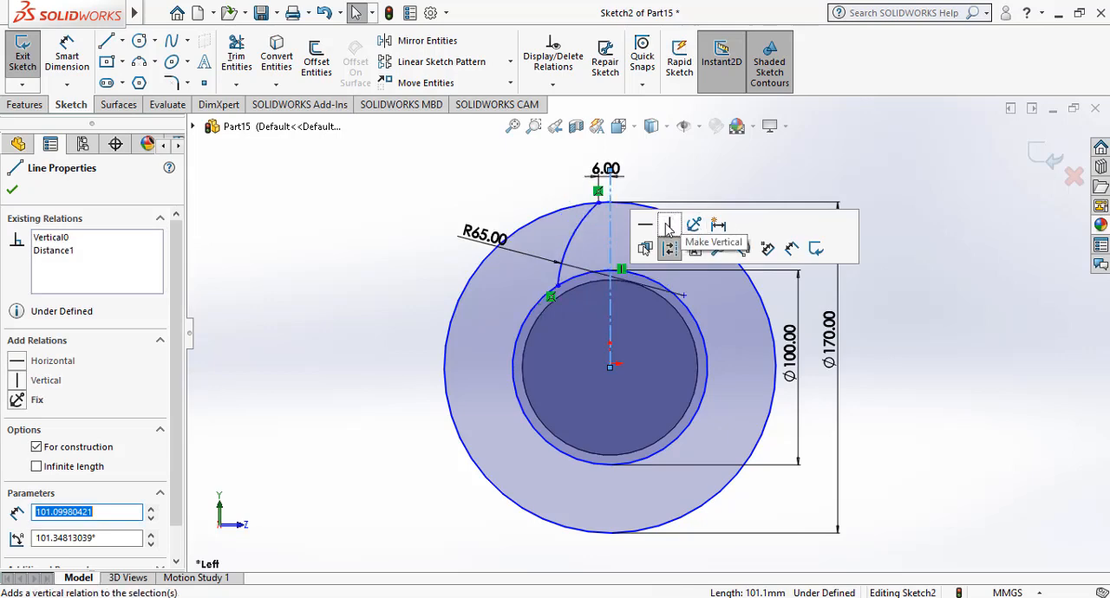
Dimension the arc's lower endpoint 15 mm from the vertical centerline.
{"action": "left_click", "coordinate": [68, 57]}
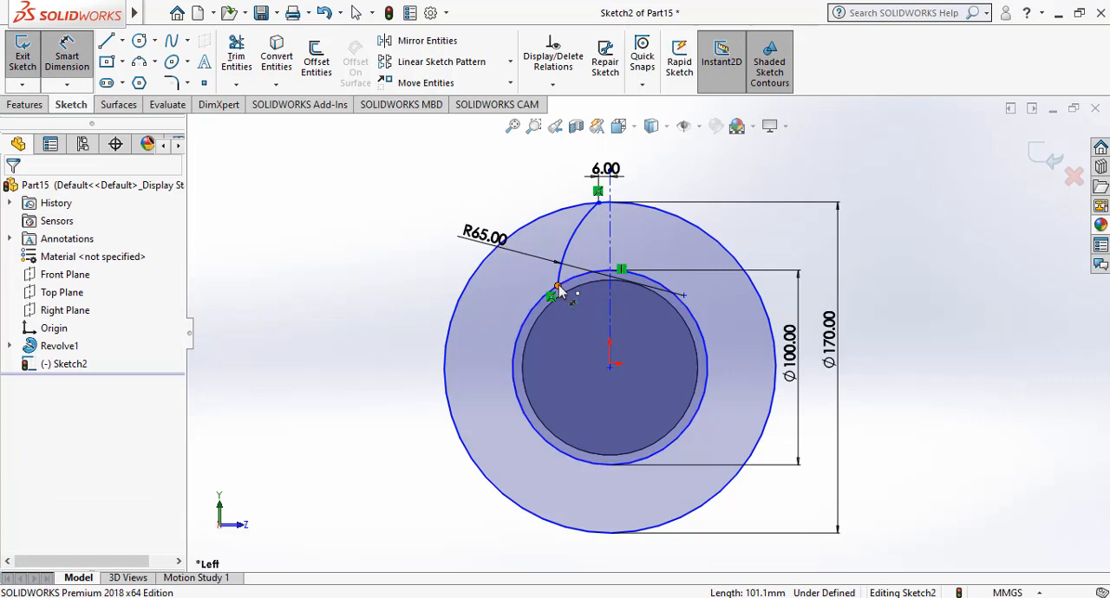
{"action": "left_click", "coordinate": [557, 287]}
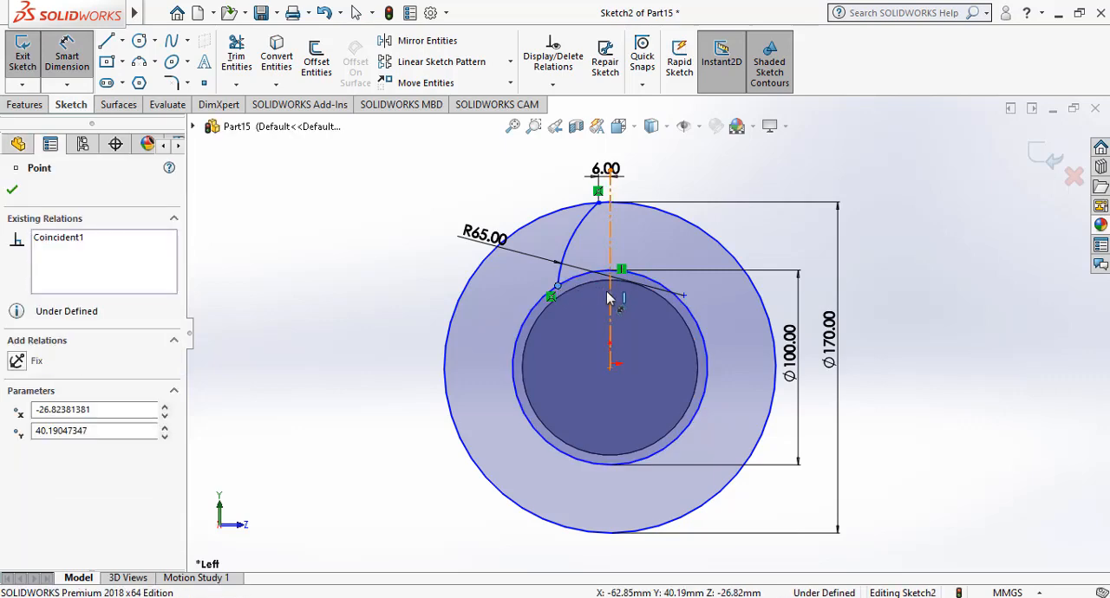
{"action": "left_click", "coordinate": [609, 294]}
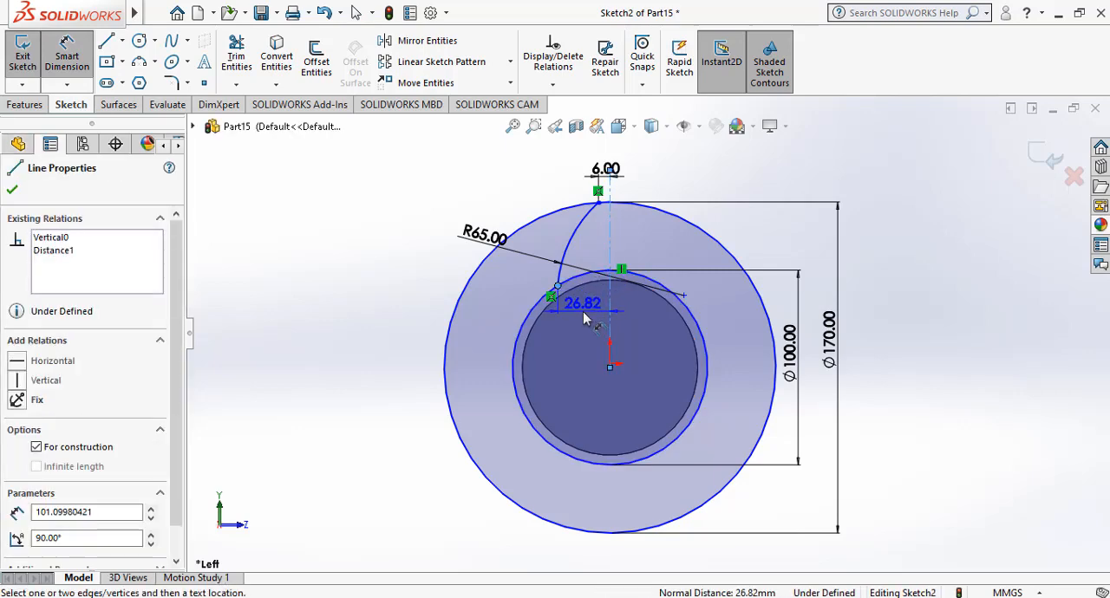
{"action": "left_click", "coordinate": [585, 316]}
{"action": "type", "text": "1"}
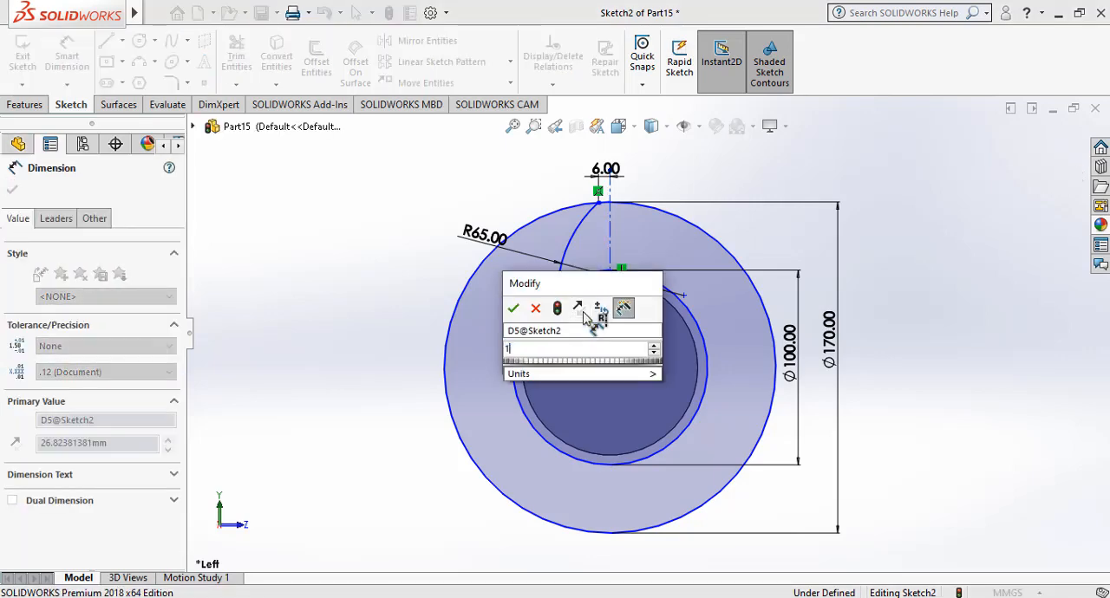
{"action": "type", "text": "5"}
{"action": "key", "text": "Return"}
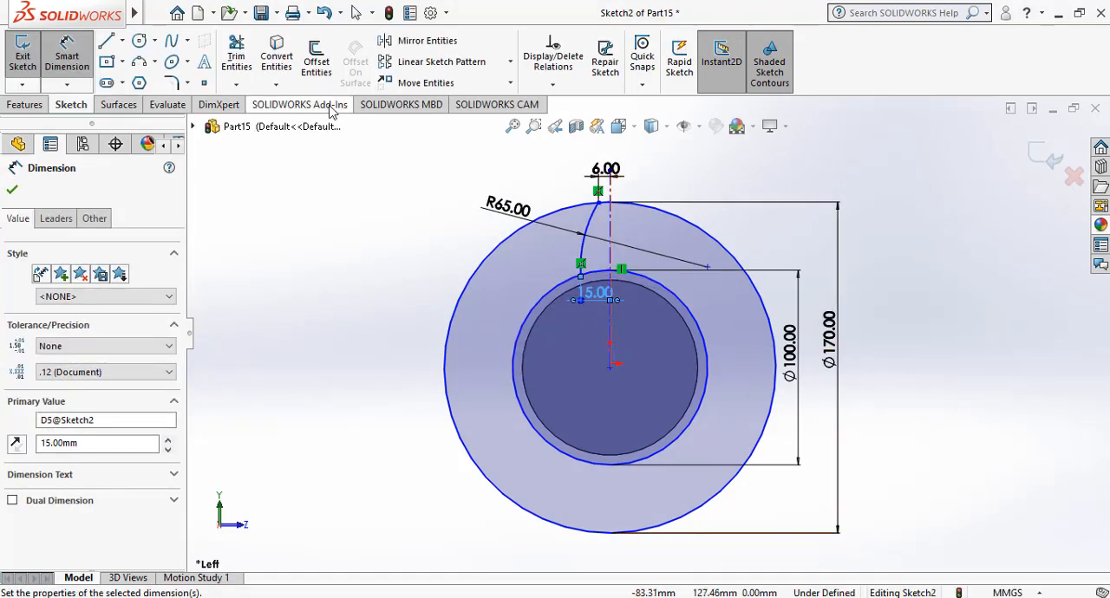
Mirror a copy of the 65 mm radius arc about the vertical centerline.
{"action": "left_click", "coordinate": [444, 45]}
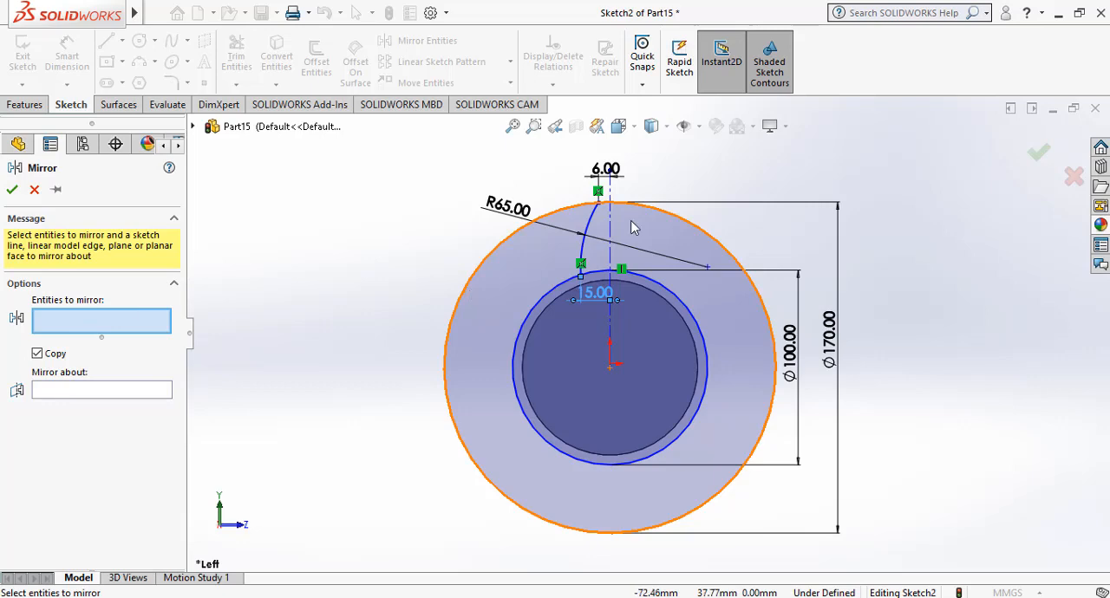
{"action": "left_click", "coordinate": [591, 224]}
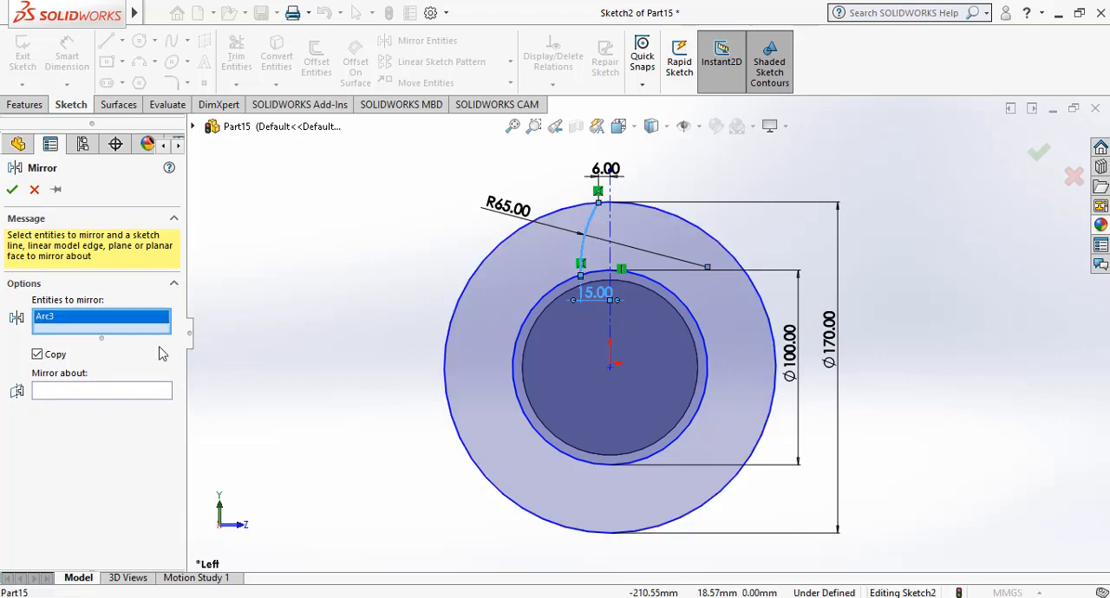
{"action": "left_click", "coordinate": [124, 391]}
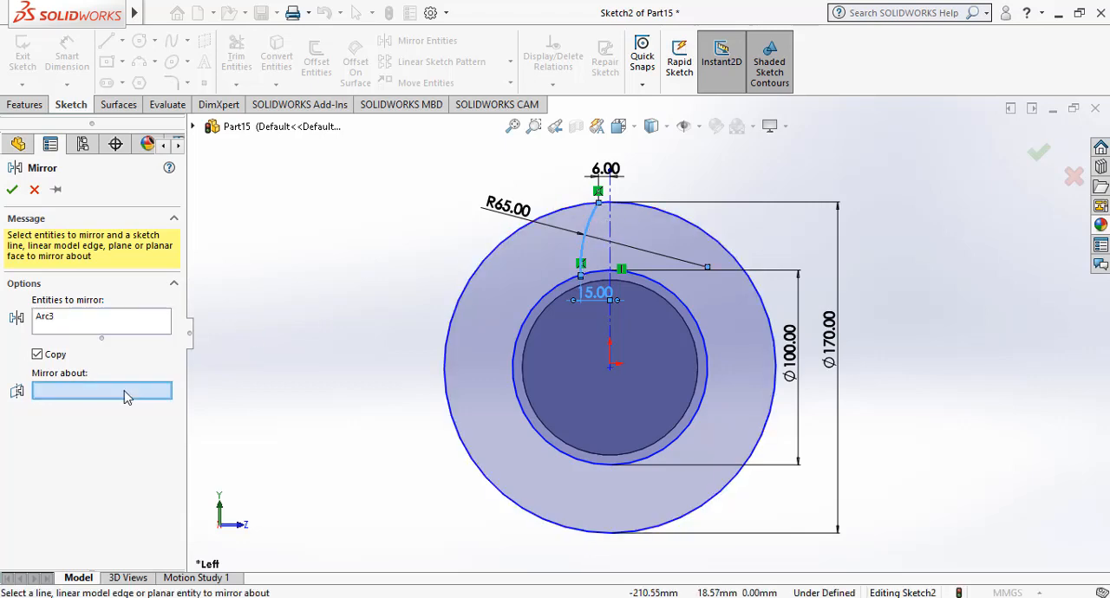
{"action": "left_click", "coordinate": [609, 255]}
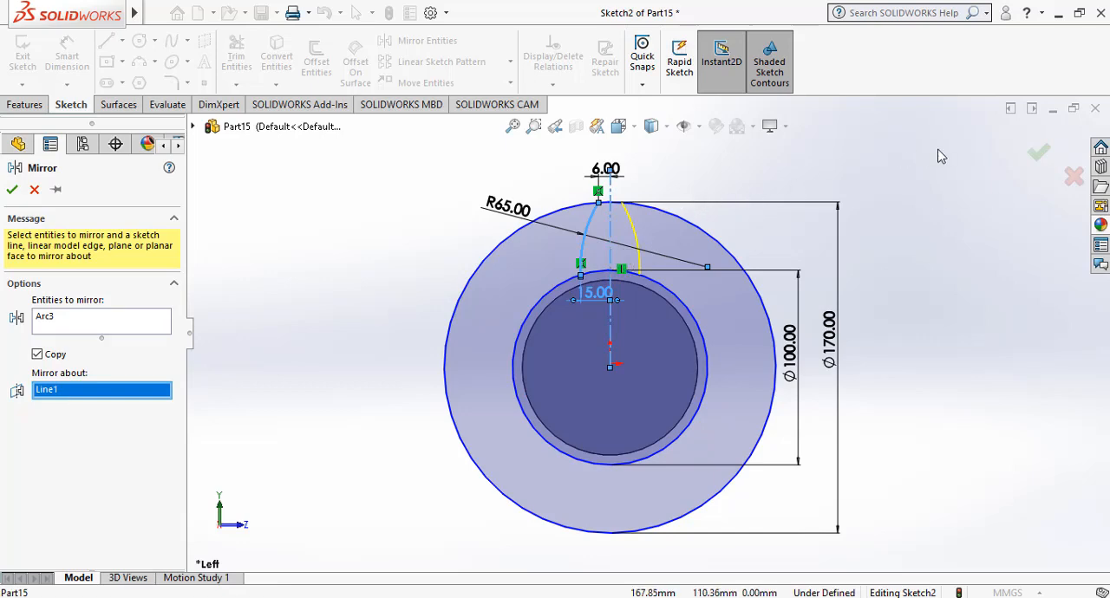
{"action": "left_click", "coordinate": [1040, 154]}
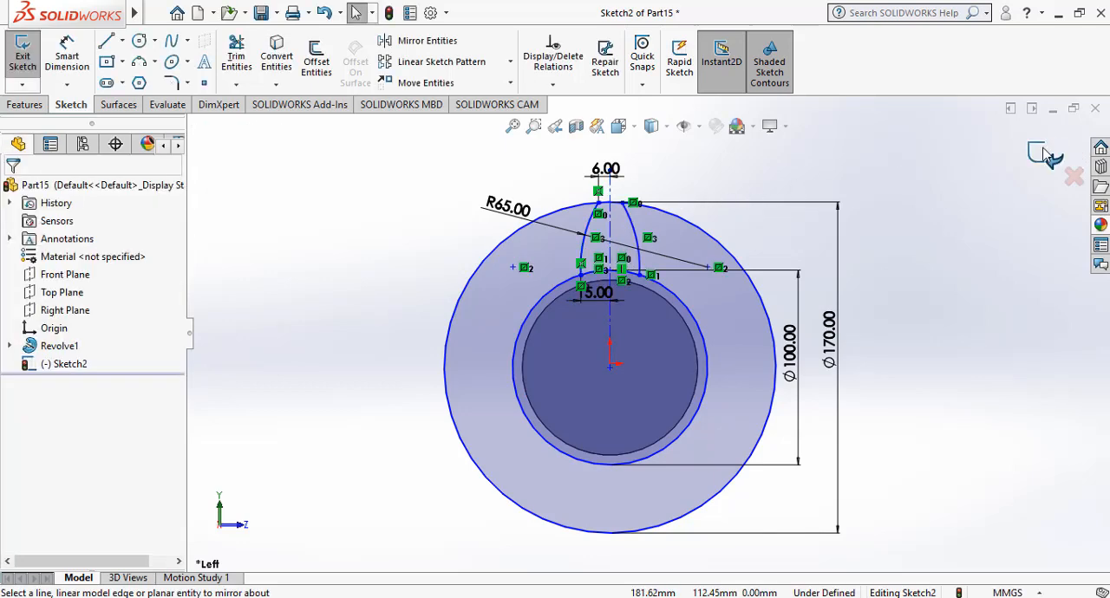
Power trim the 170 mm circle, keeping only the short segment between the upper ends of the two arcs.
{"action": "left_click", "coordinate": [236, 68]}
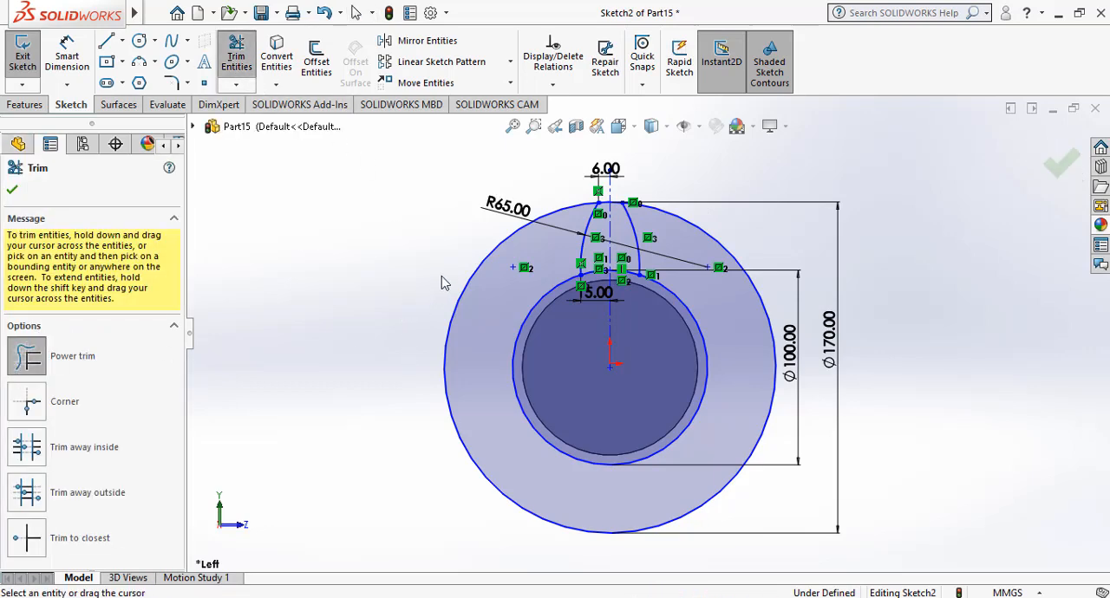
{"action": "left_click_drag", "start_coordinate": [442, 276], "coordinate": [494, 294]}
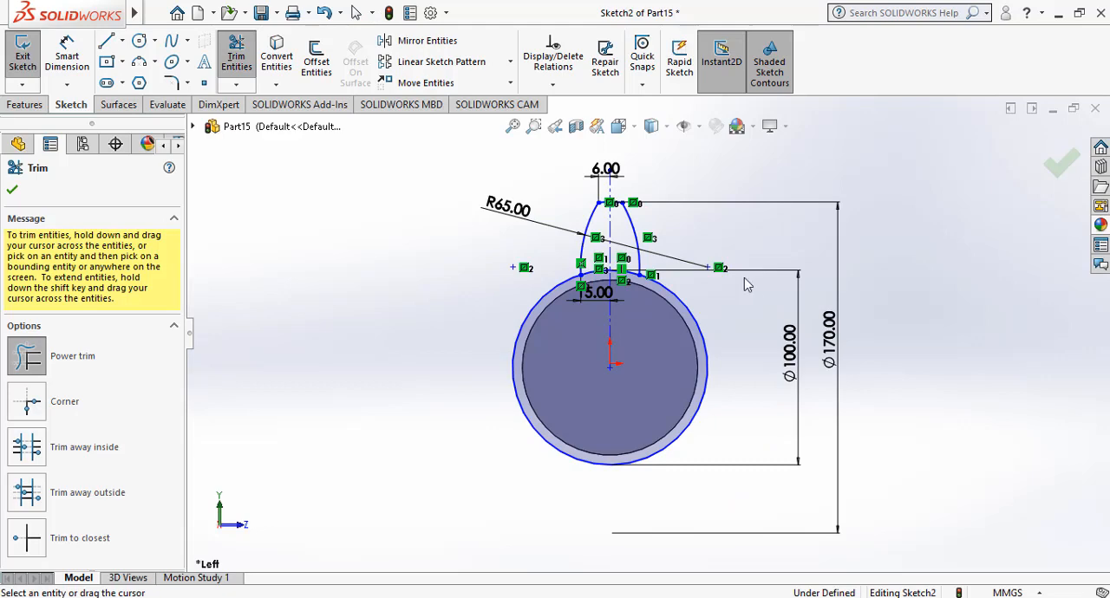
Set up a circular sketch pattern of the two blade arcs and their upper connecting segment with 8 equally spaced instances over 360°.
{"action": "left_click", "coordinate": [1062, 165]}
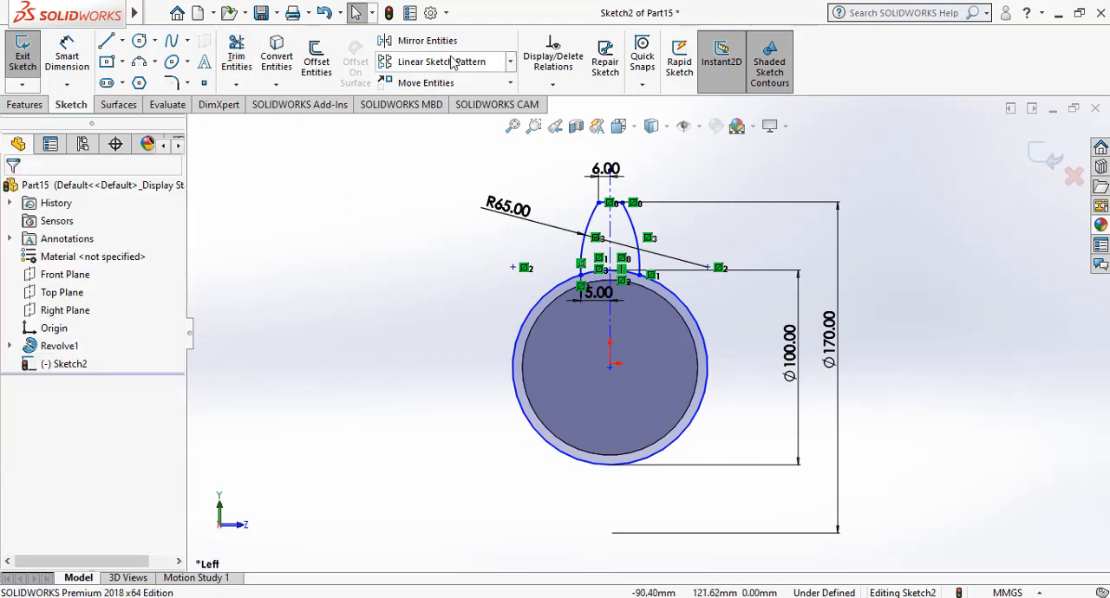
{"action": "left_click", "coordinate": [512, 68]}
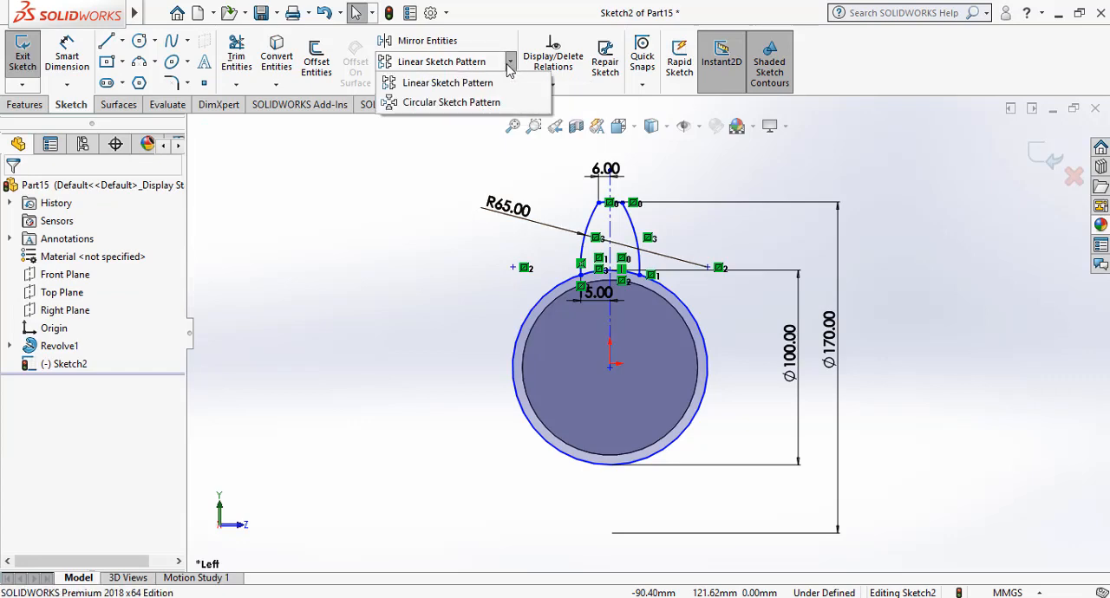
{"action": "left_click", "coordinate": [475, 104]}
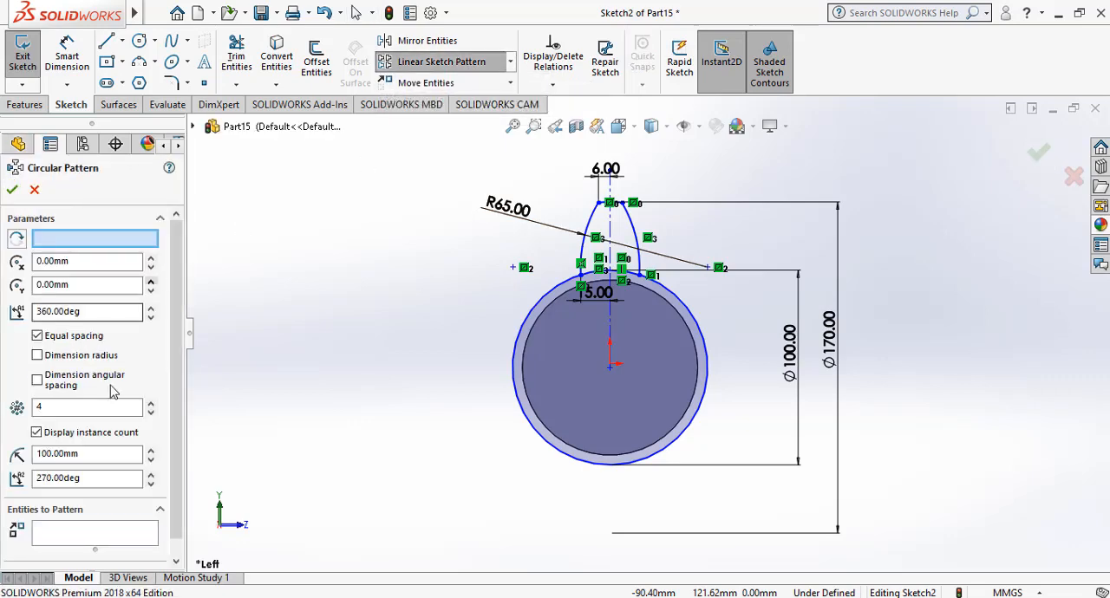
{"action": "left_click", "coordinate": [150, 404]}
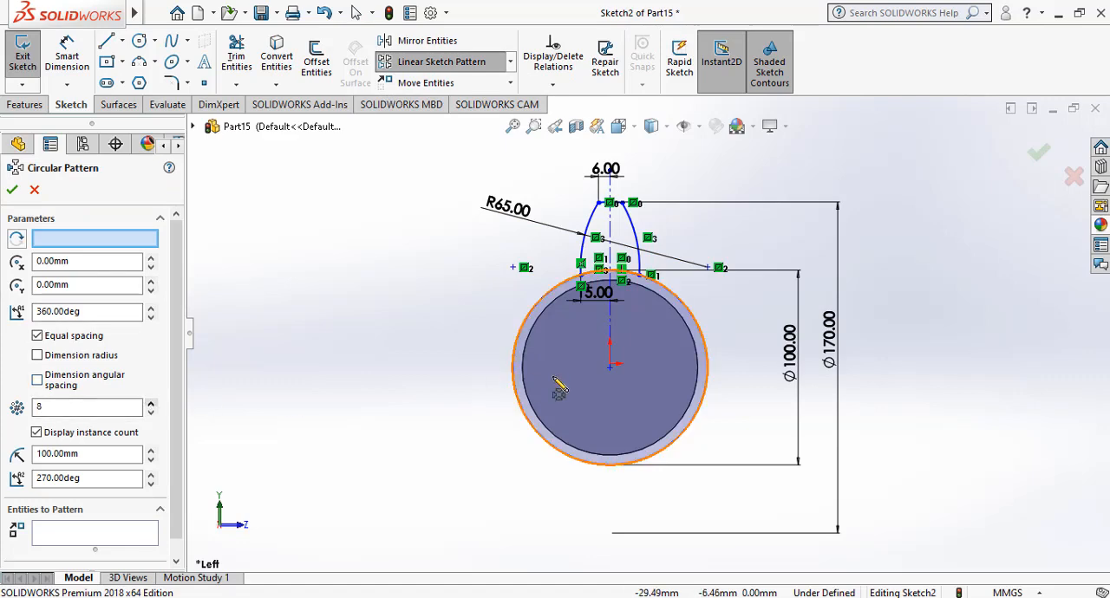
{"action": "left_click", "coordinate": [586, 250]}
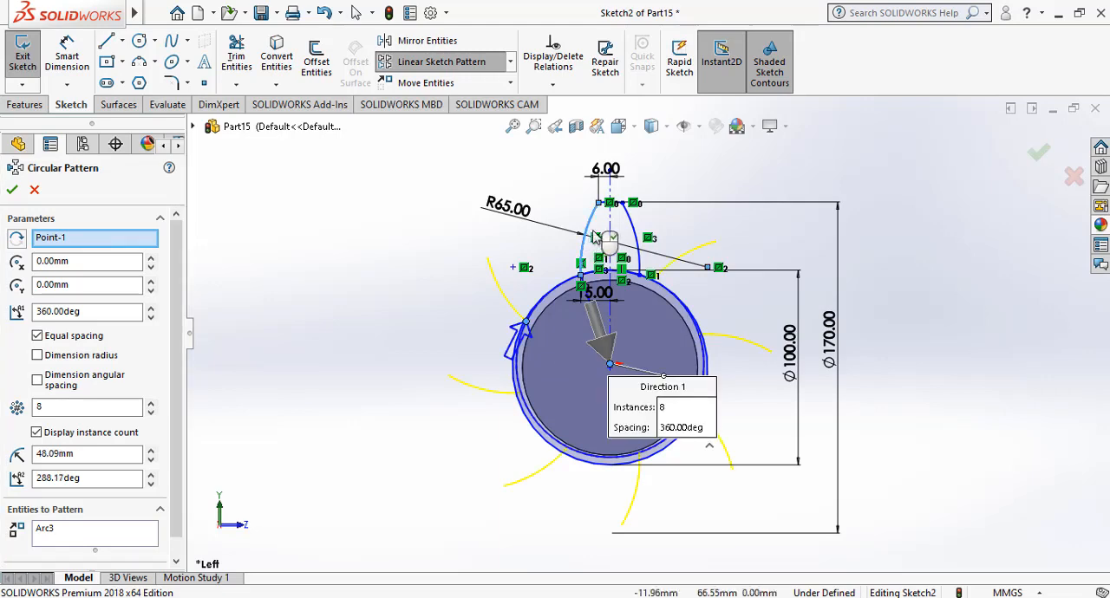
{"action": "left_click", "coordinate": [630, 222]}
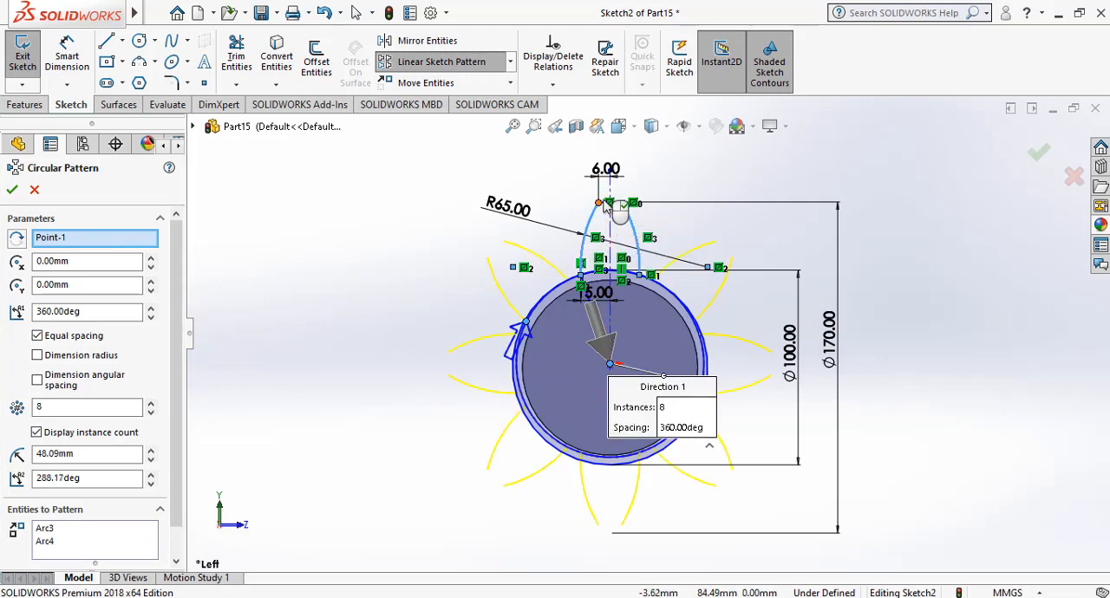
{"action": "scroll", "coordinate": [607, 209], "scroll_direction": "down", "scroll_amount": 3}
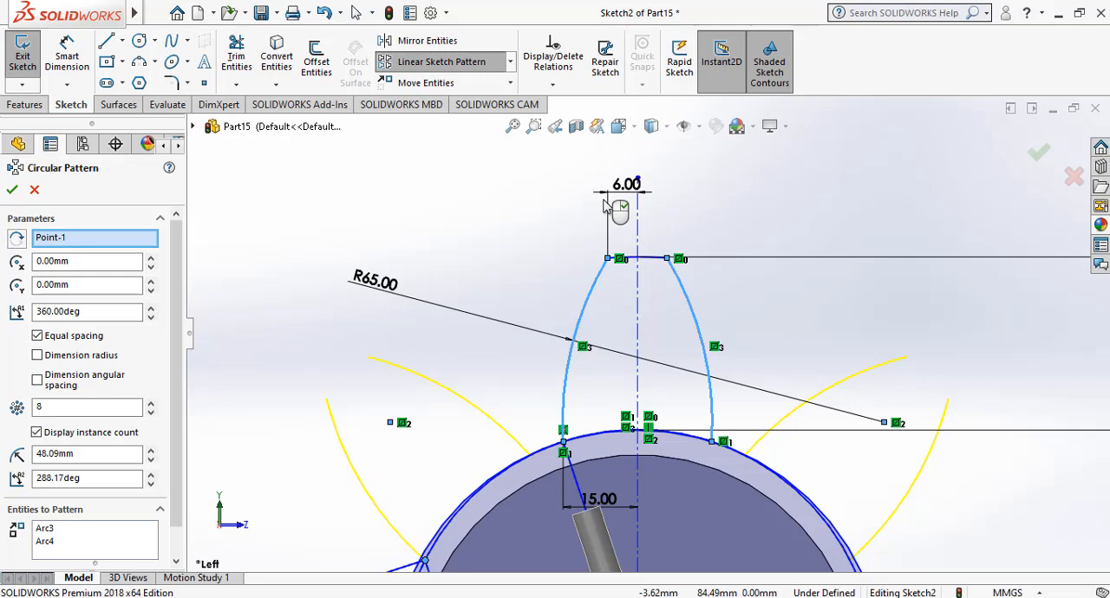
{"action": "left_click", "coordinate": [658, 266]}
{"action": "scroll", "coordinate": [658, 265], "scroll_direction": "up", "scroll_amount": 3}
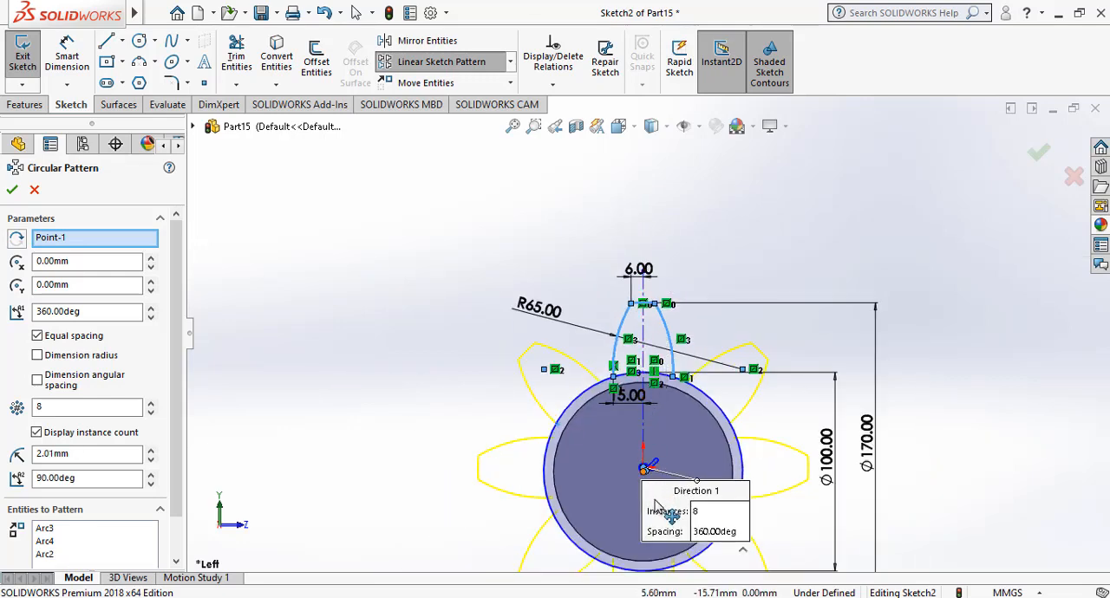
Move the circular pattern's center point onto the hub circle's center and accept the pattern.
{"action": "left_click_drag", "start_coordinate": [654, 511], "coordinate": [646, 533]}
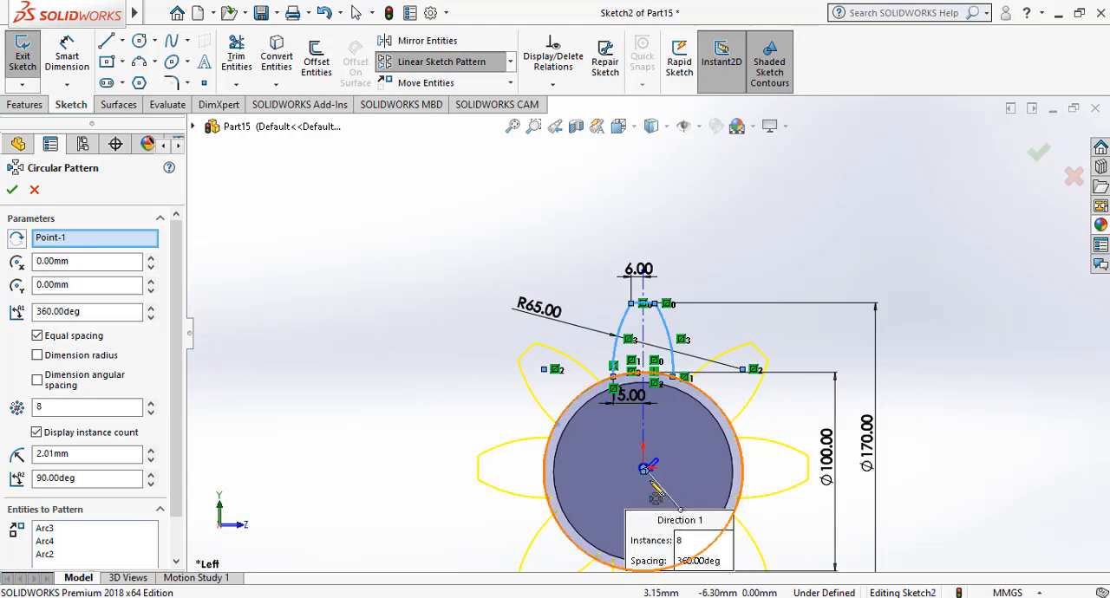
{"action": "scroll", "coordinate": [652, 490], "scroll_direction": "up", "scroll_amount": 2}
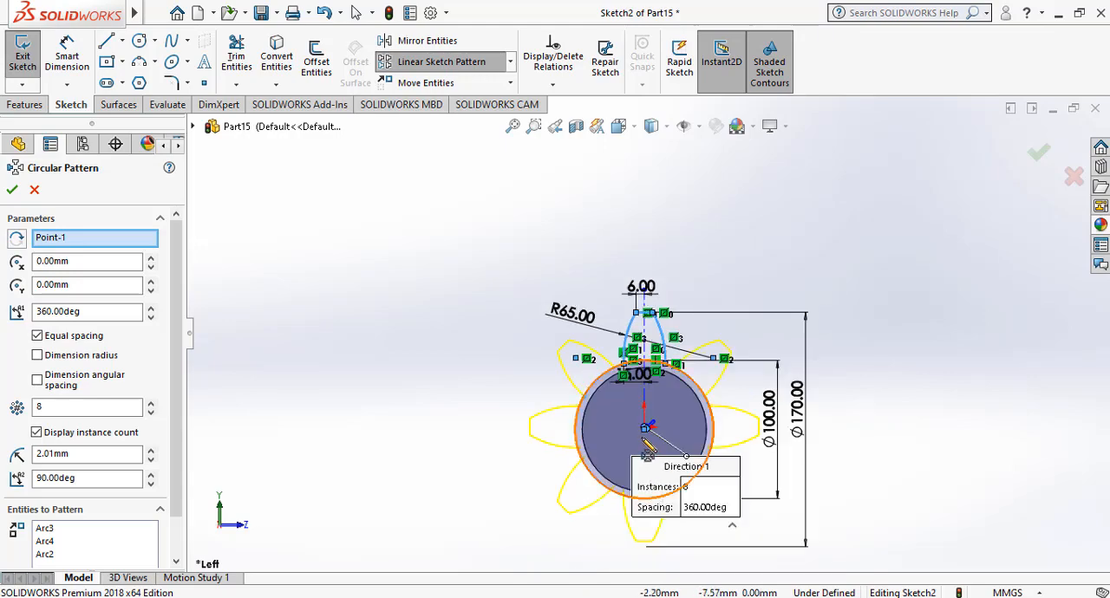
{"action": "scroll", "coordinate": [647, 446], "scroll_direction": "down", "scroll_amount": 5}
{"action": "scroll", "coordinate": [667, 329], "scroll_direction": "down", "scroll_amount": 5}
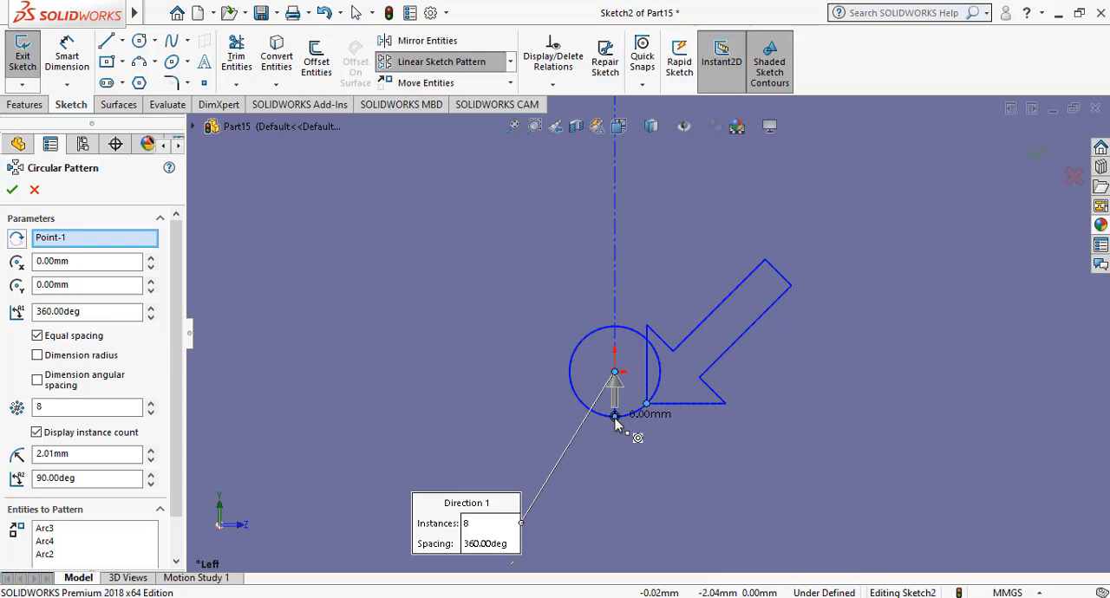
{"action": "left_click_drag", "start_coordinate": [615, 419], "coordinate": [615, 418]}
{"action": "scroll", "coordinate": [615, 426], "scroll_direction": "up", "scroll_amount": 5}
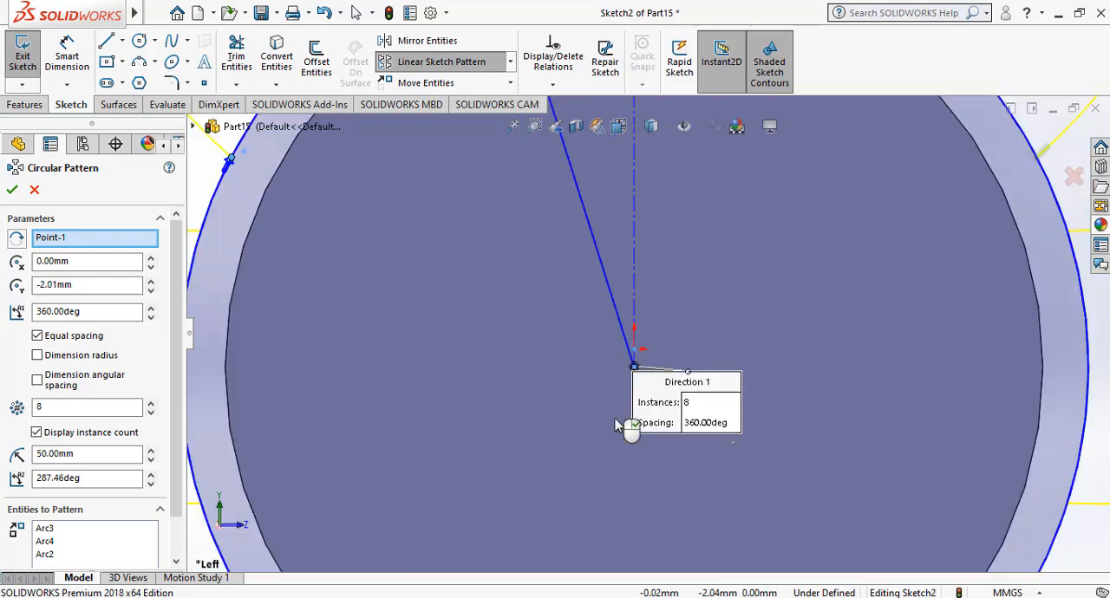
{"action": "scroll", "coordinate": [615, 425], "scroll_direction": "up", "scroll_amount": 5}
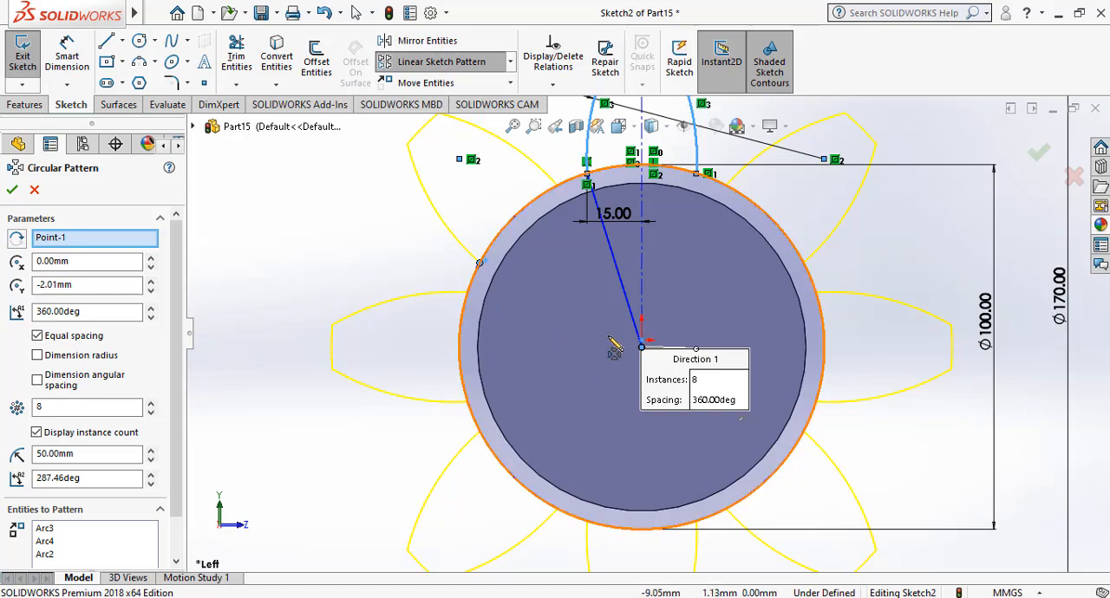
{"action": "scroll", "coordinate": [615, 347], "scroll_direction": "up", "scroll_amount": 4}
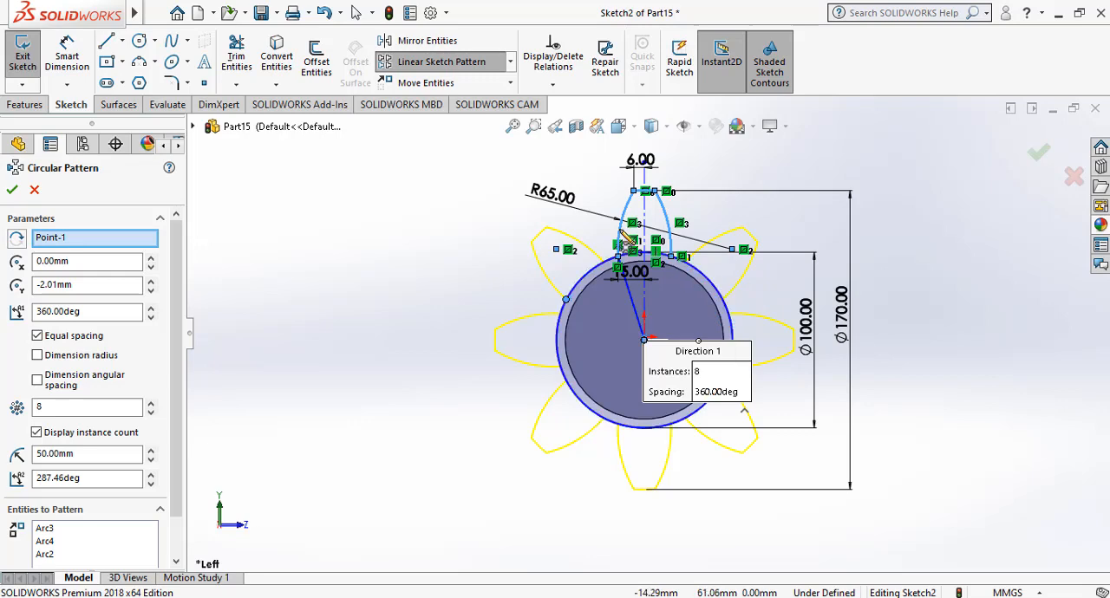
{"action": "left_click", "coordinate": [1037, 160]}
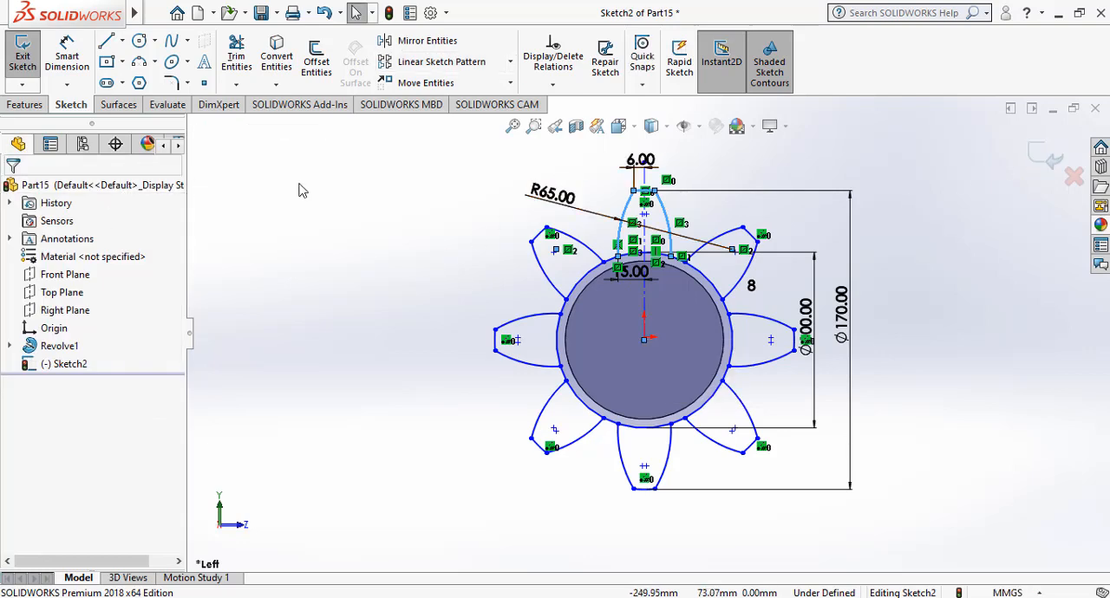
Power trim the 100 mm hub circle's segments across the bases of all blades except the top one.
{"action": "left_click", "coordinate": [236, 55]}
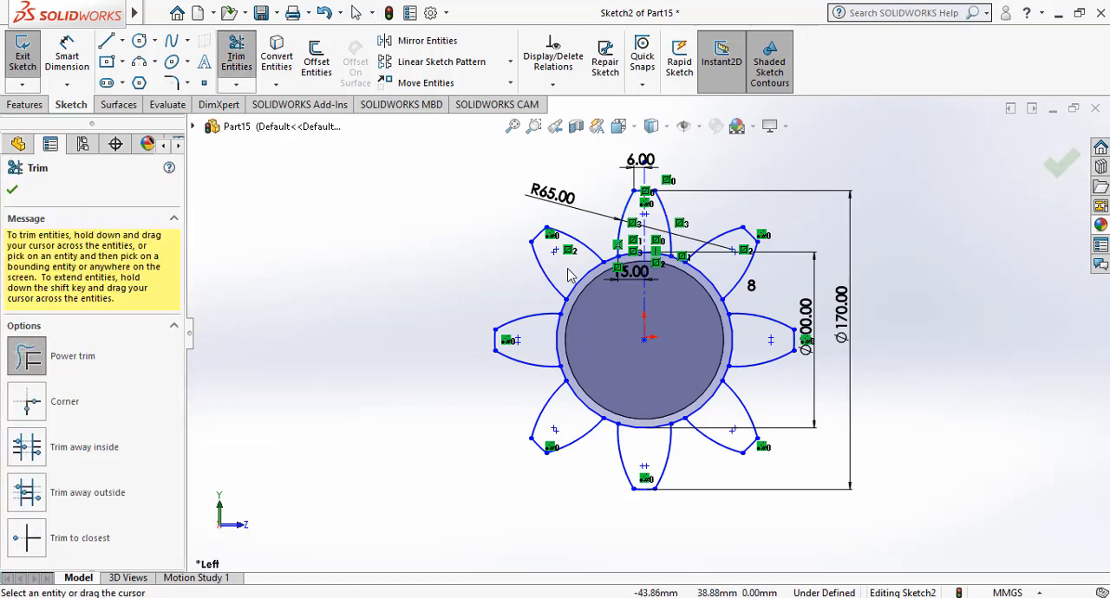
{"action": "left_click_drag", "start_coordinate": [580, 279], "coordinate": [607, 308]}
{"action": "left_click_drag", "start_coordinate": [569, 359], "coordinate": [577, 356]}
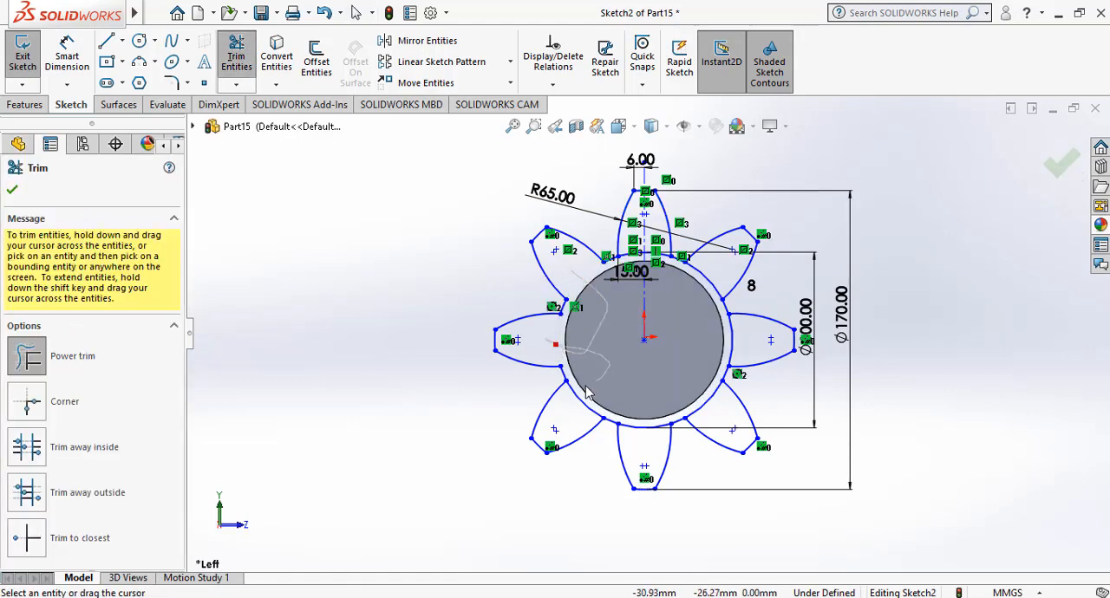
{"action": "mouse_move", "coordinate": [582, 397]}
{"action": "left_mouse_down"}
{"action": "mouse_move", "coordinate": [576, 425]}
{"action": "mouse_move", "coordinate": [633, 398]}
{"action": "mouse_move", "coordinate": [644, 447]}
{"action": "mouse_move", "coordinate": [683, 401]}
{"action": "mouse_move", "coordinate": [720, 416]}
{"action": "mouse_move", "coordinate": [711, 346]}
{"action": "mouse_move", "coordinate": [728, 334]}
{"action": "mouse_move", "coordinate": [698, 292]}
{"action": "left_mouse_up"}
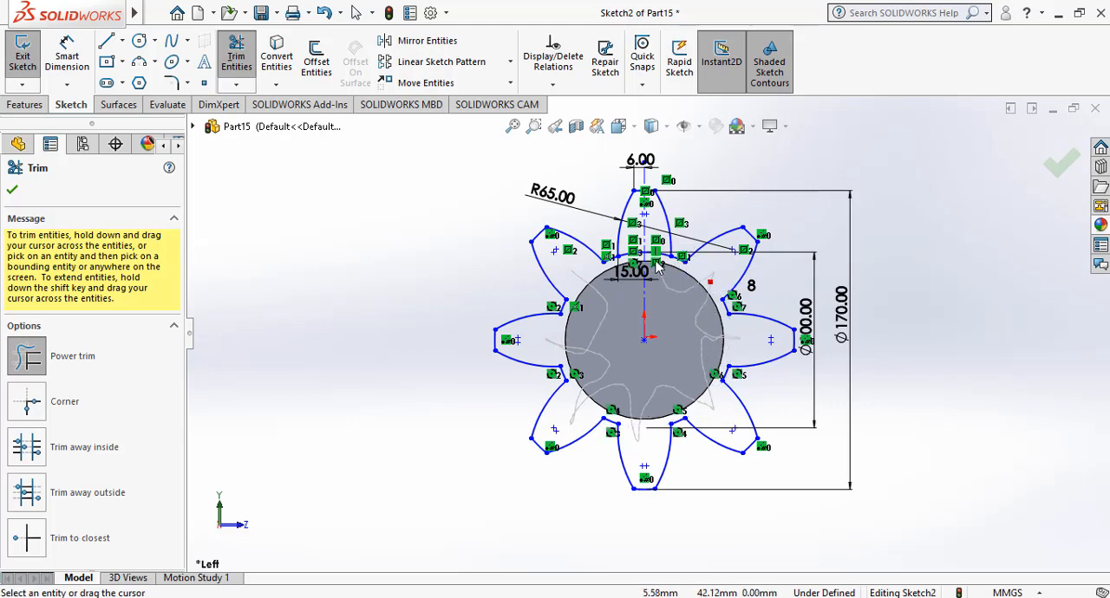
Trim both halves of the hub circle segment across the top blade's base and exit the sketch.
{"action": "mouse_move", "coordinate": [656, 260]}
{"action": "left_mouse_down"}
{"action": "mouse_move", "coordinate": [627, 254]}
{"action": "mouse_move", "coordinate": [649, 276]}
{"action": "left_mouse_up"}
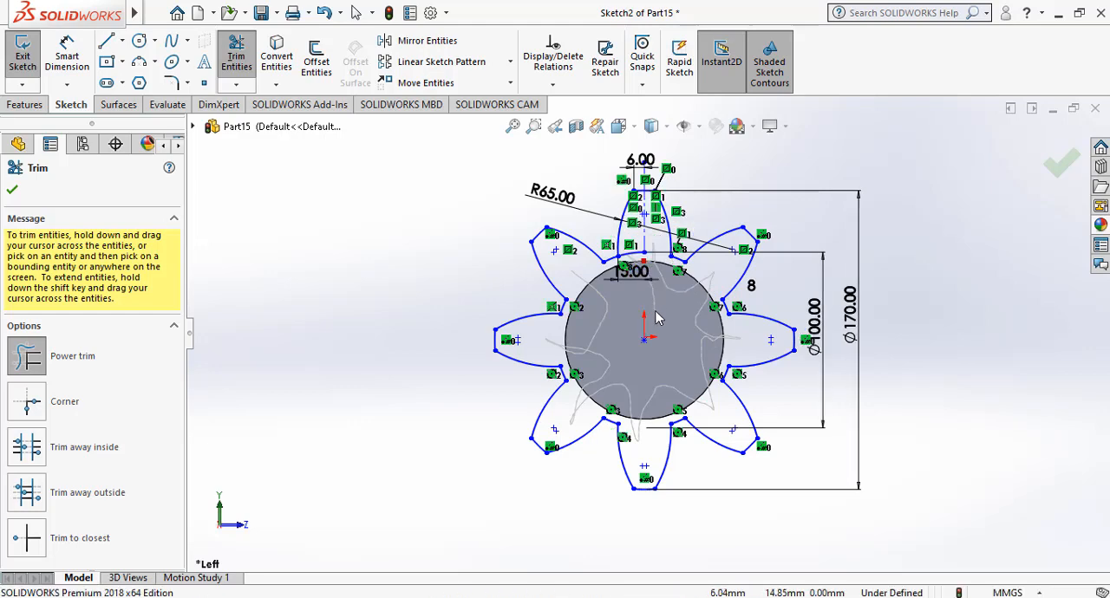
{"action": "left_click_drag", "start_coordinate": [656, 318], "coordinate": [664, 318]}
{"action": "left_click", "coordinate": [1058, 165]}
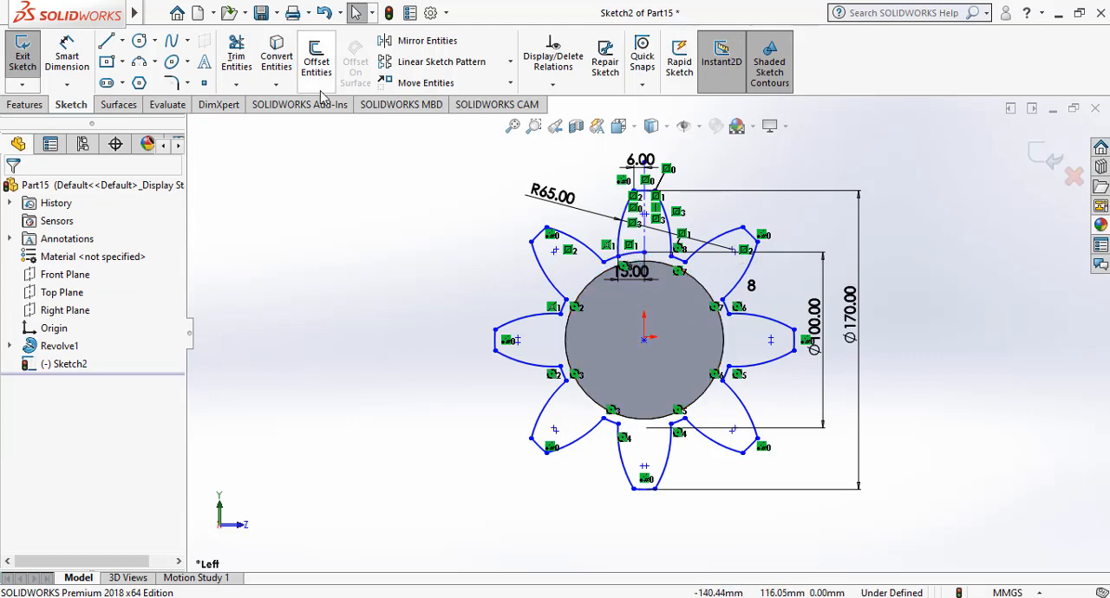
{"action": "left_click", "coordinate": [245, 60]}
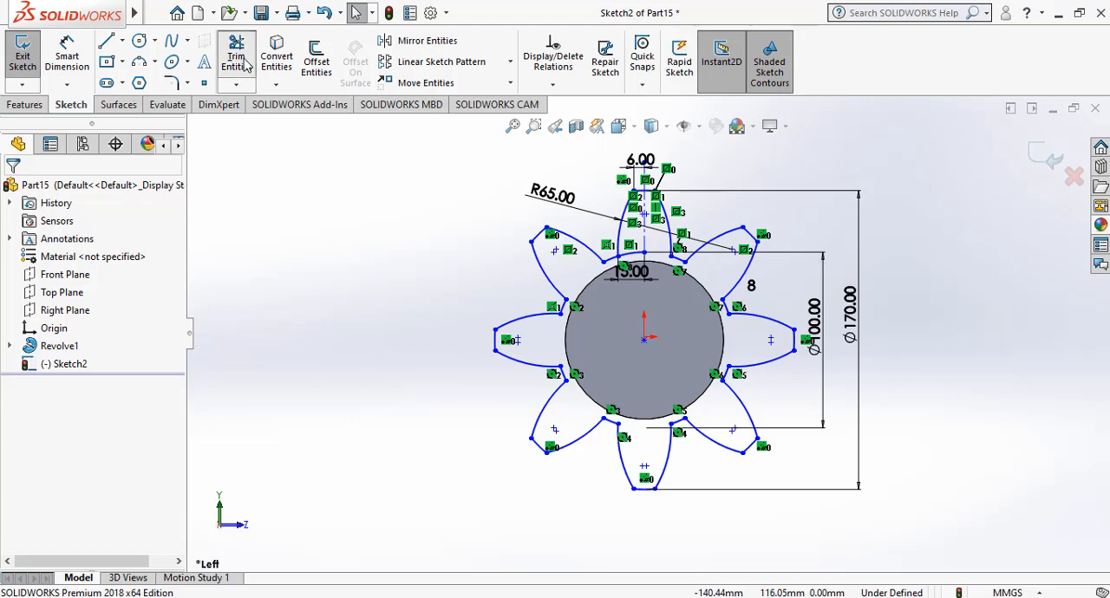
{"action": "left_click_drag", "start_coordinate": [634, 262], "coordinate": [638, 250]}
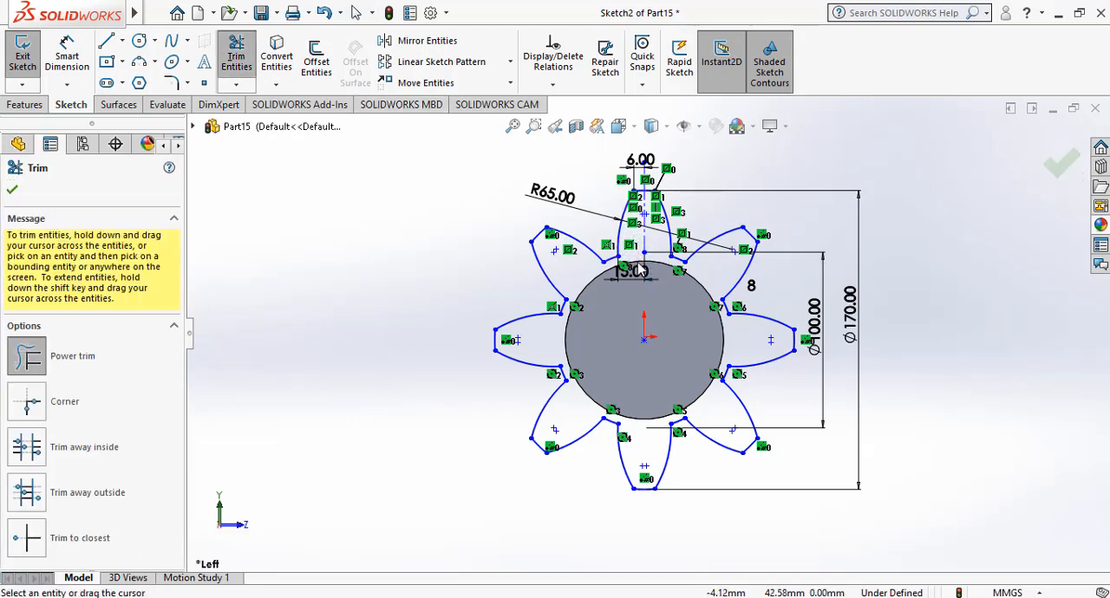
{"action": "left_click", "coordinate": [1059, 167]}
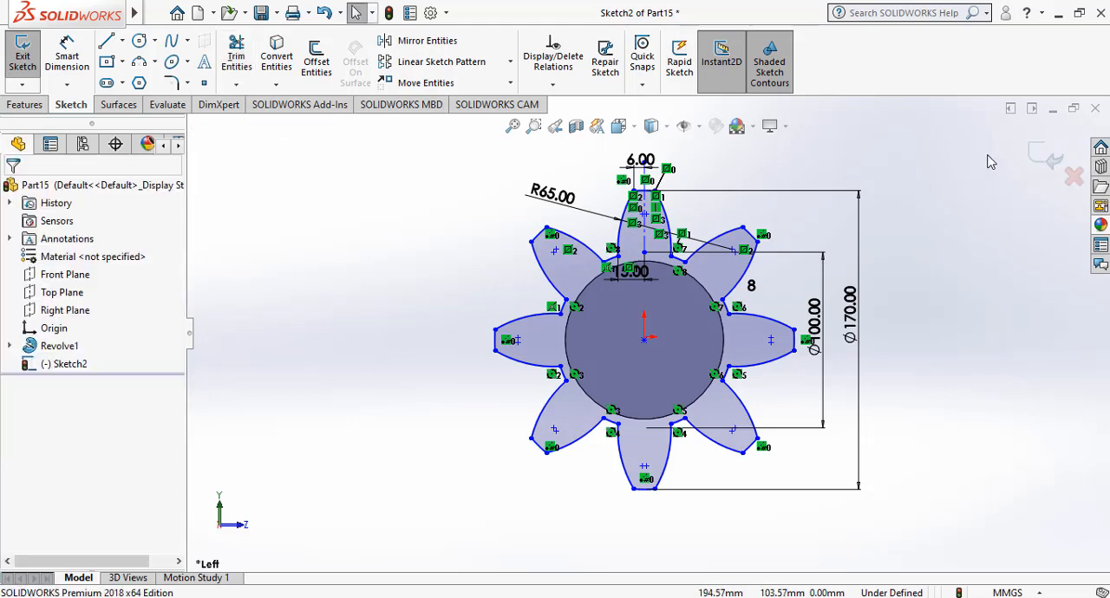
{"action": "left_click", "coordinate": [1044, 155]}
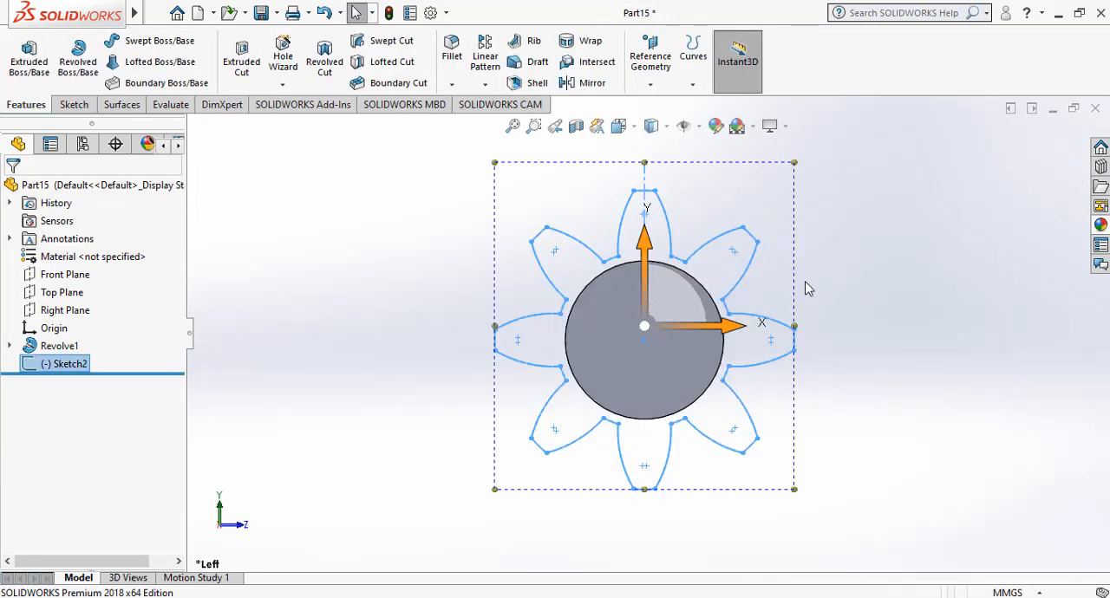
Create a reference plane offset 62.85 mm from the Right Plane, flipped toward the flange end face.
{"action": "left_click", "coordinate": [235, 526]}
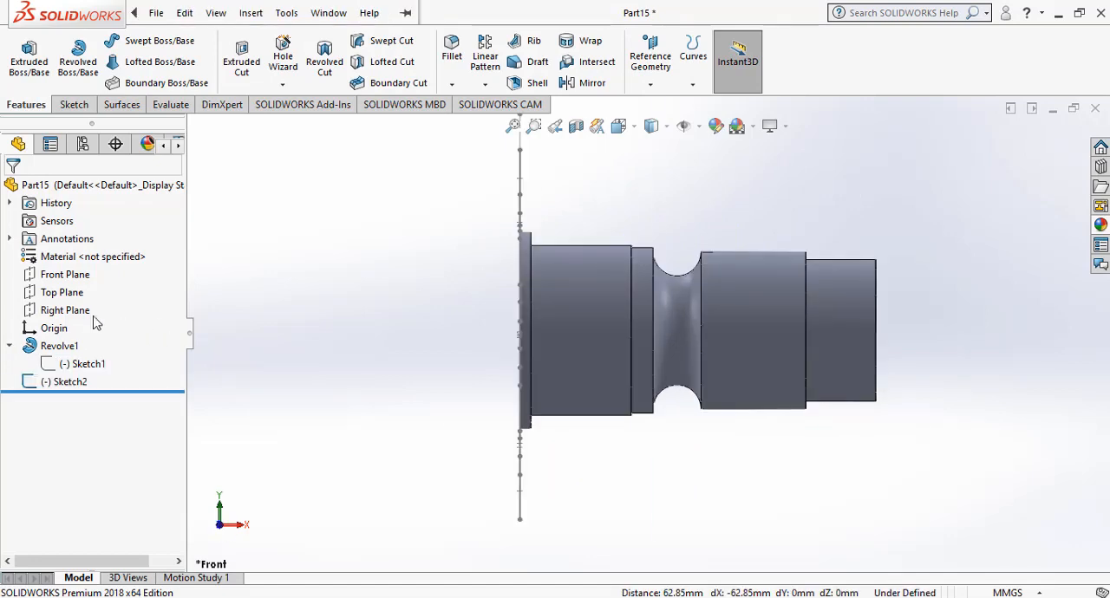
{"action": "left_click", "coordinate": [85, 312]}
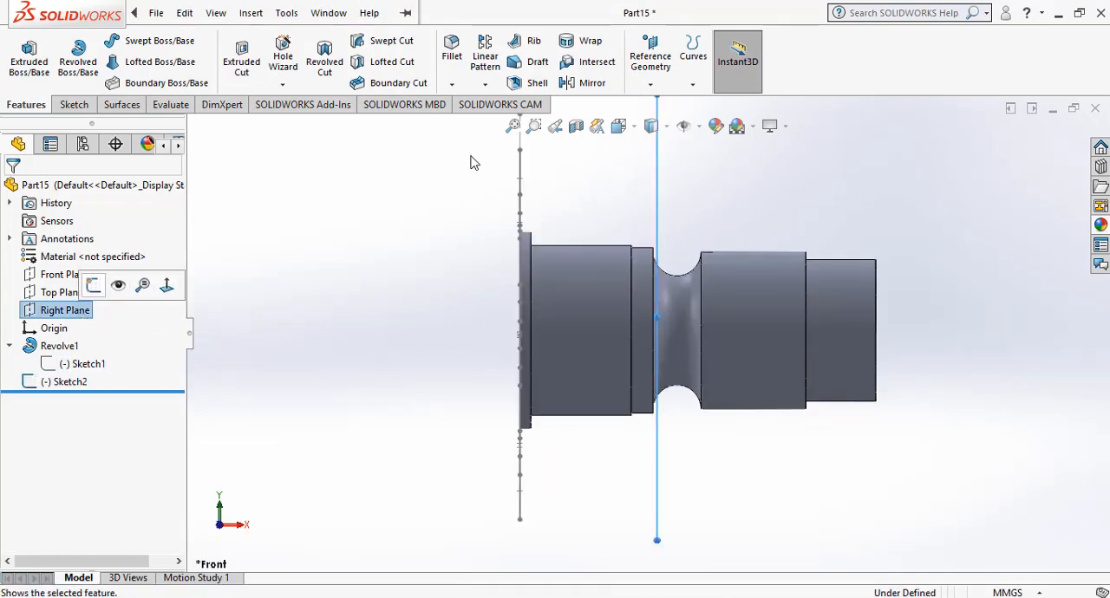
{"action": "left_click", "coordinate": [650, 84]}
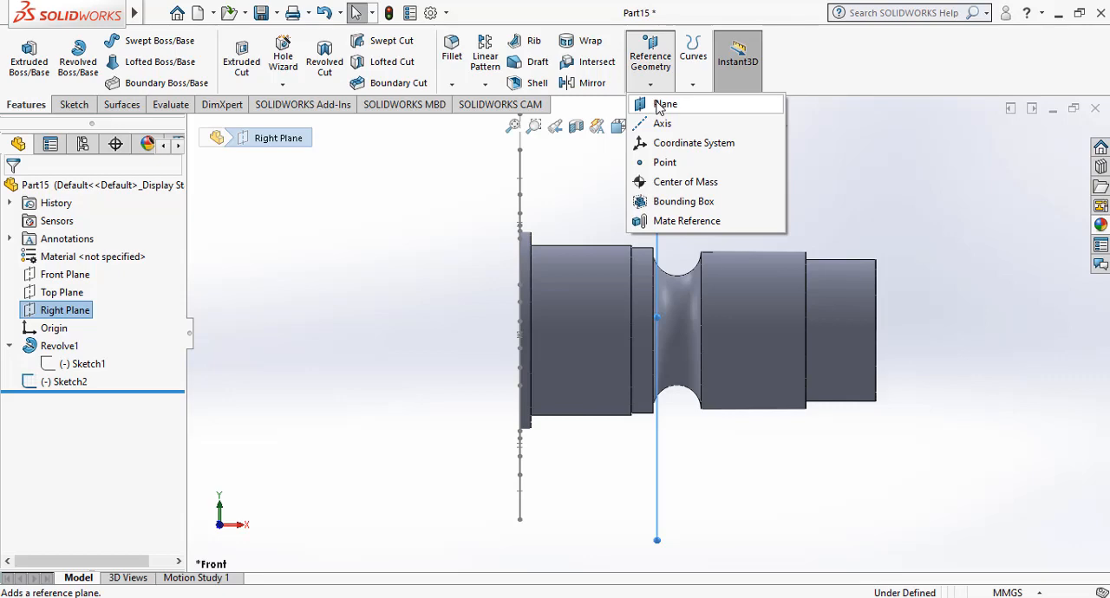
{"action": "left_click", "coordinate": [662, 105]}
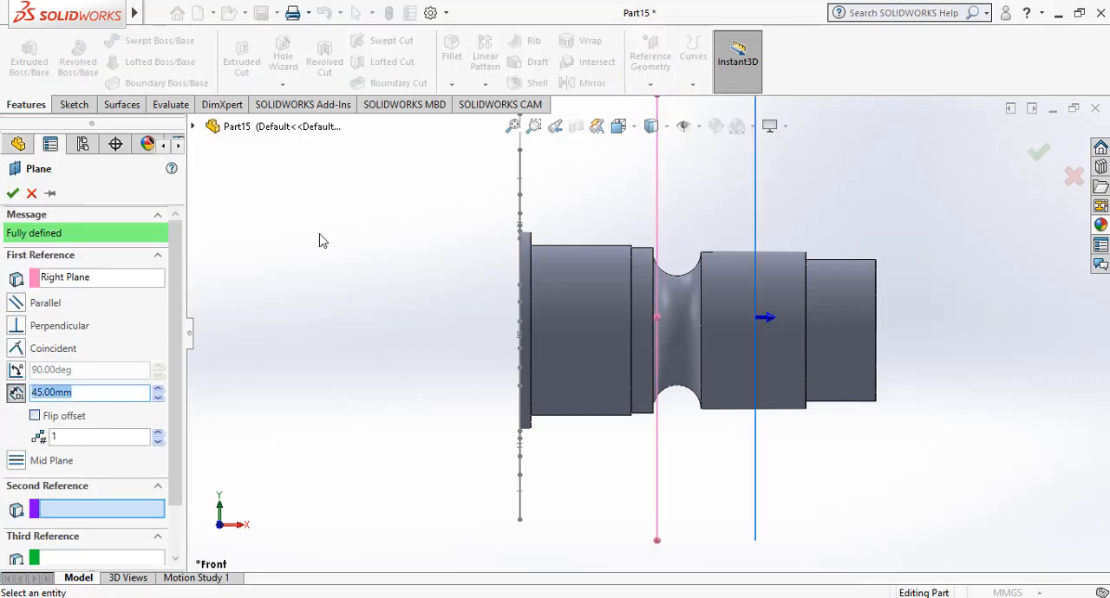
{"action": "left_click", "coordinate": [35, 417]}
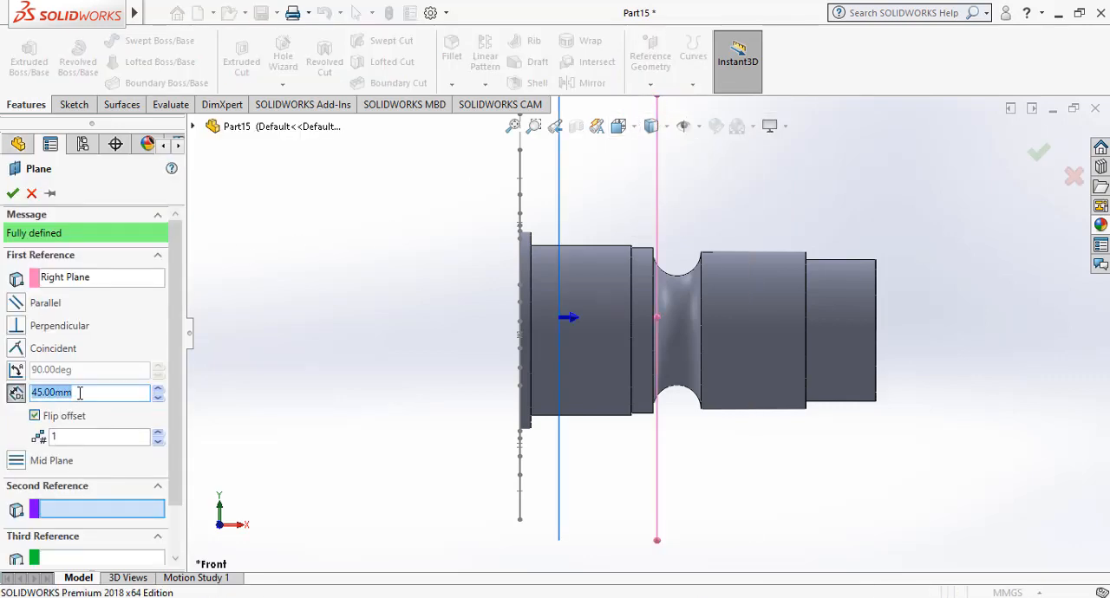
{"action": "key", "text": "BackSpace"}
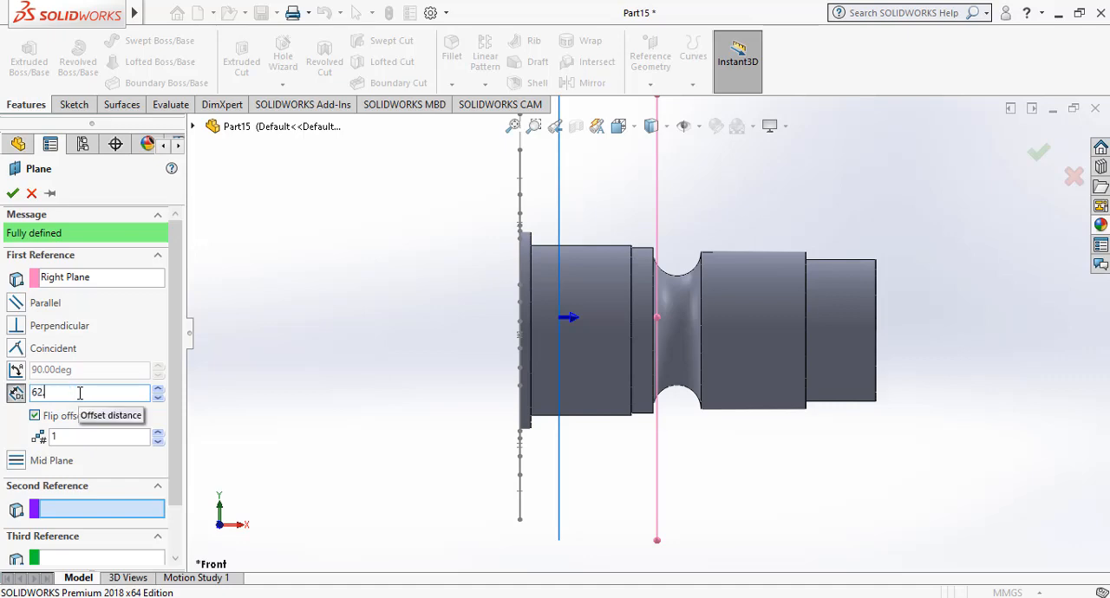
{"action": "key", "text": "Return"}
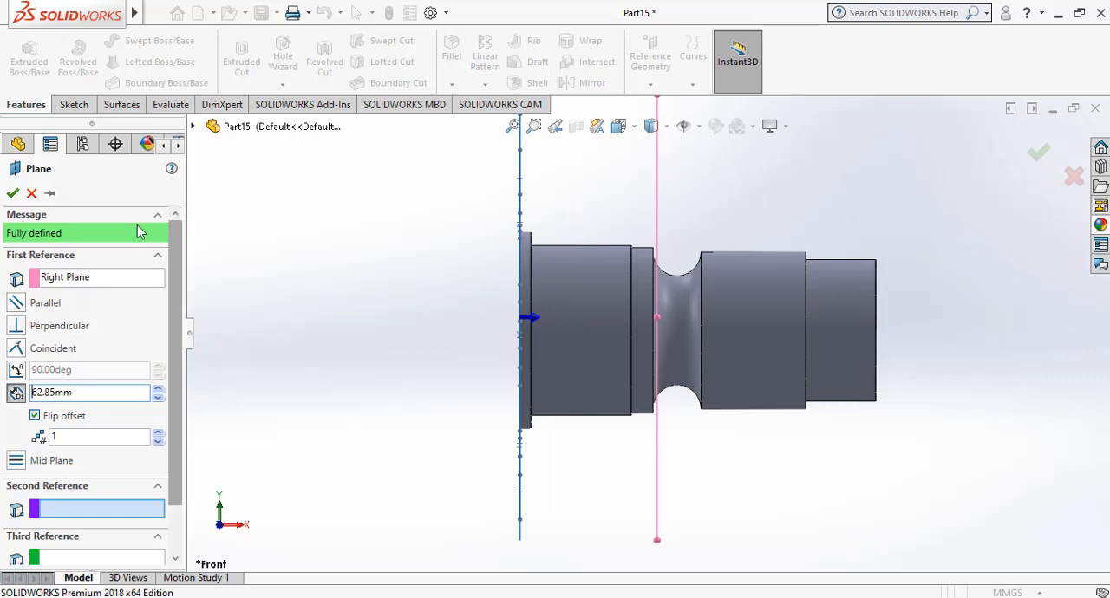
{"action": "left_click", "coordinate": [13, 194]}
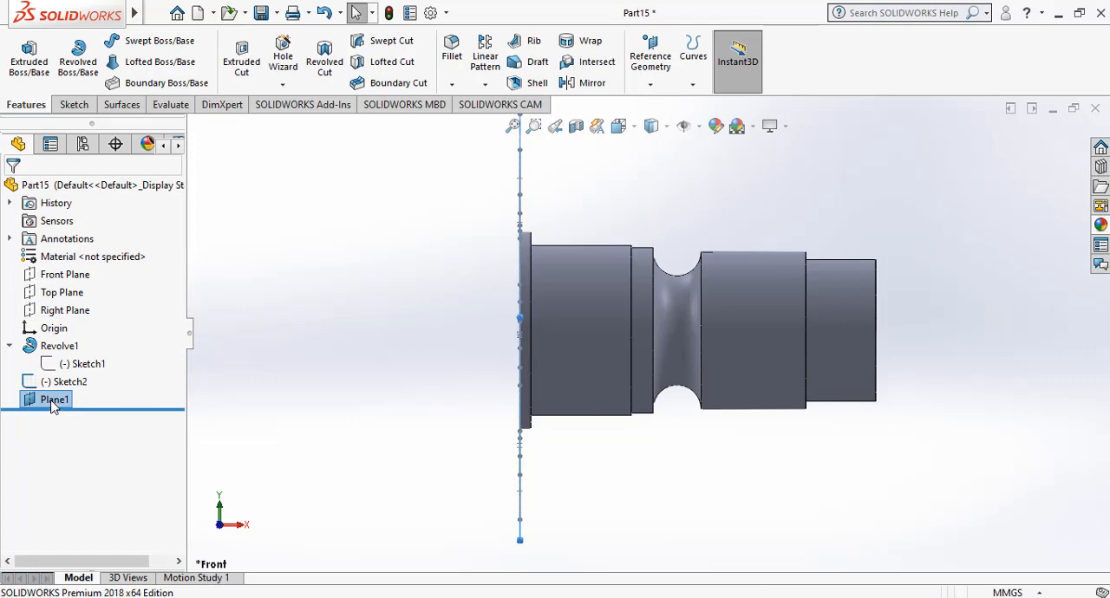
Create a reference plane offset 45 mm from Plane1, flipped to the side away from the revolved body.
{"action": "left_click", "coordinate": [649, 87]}
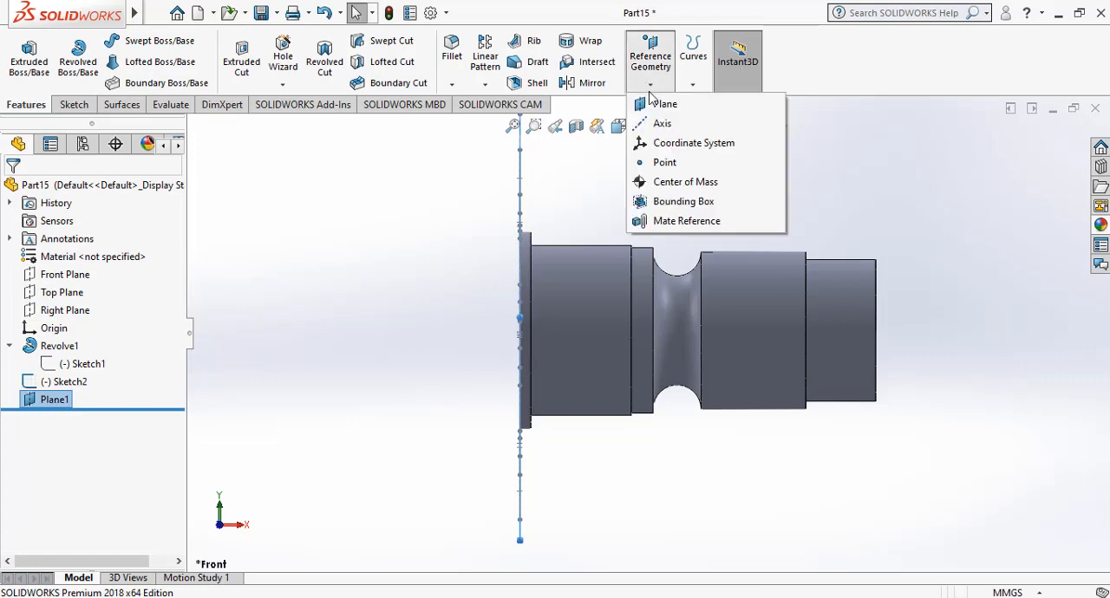
{"action": "left_click", "coordinate": [652, 104]}
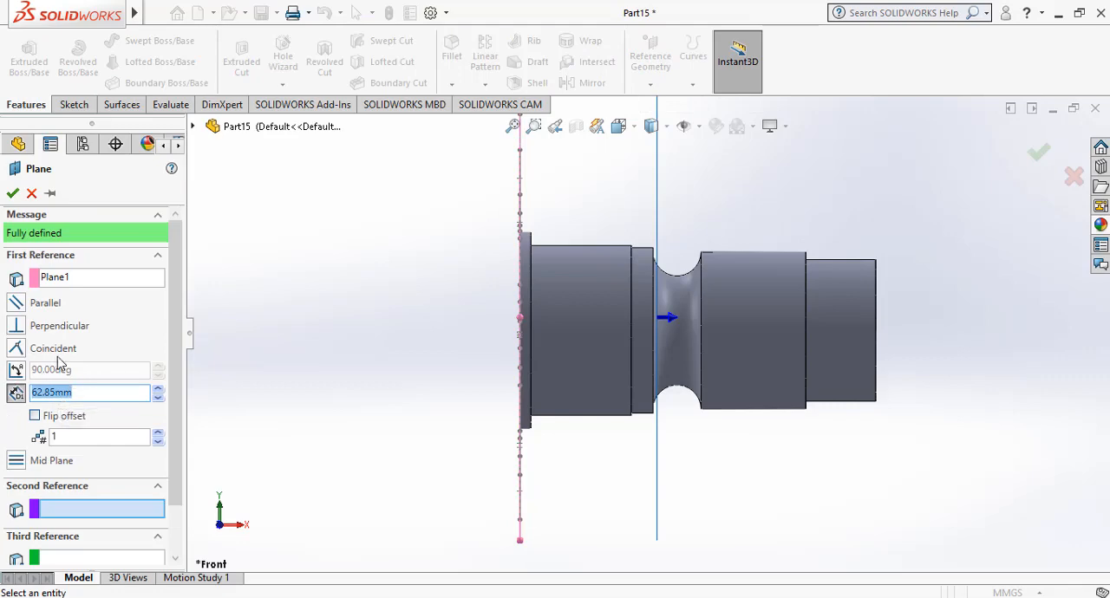
{"action": "key", "text": "BackSpace"}
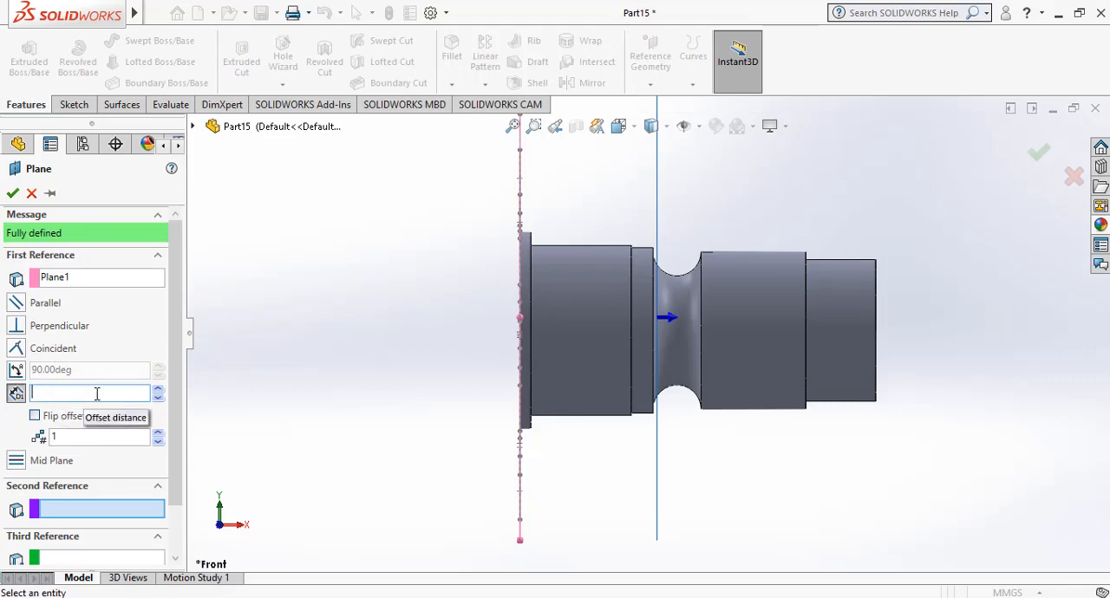
{"action": "type", "text": "45"}
{"action": "key", "text": "Return"}
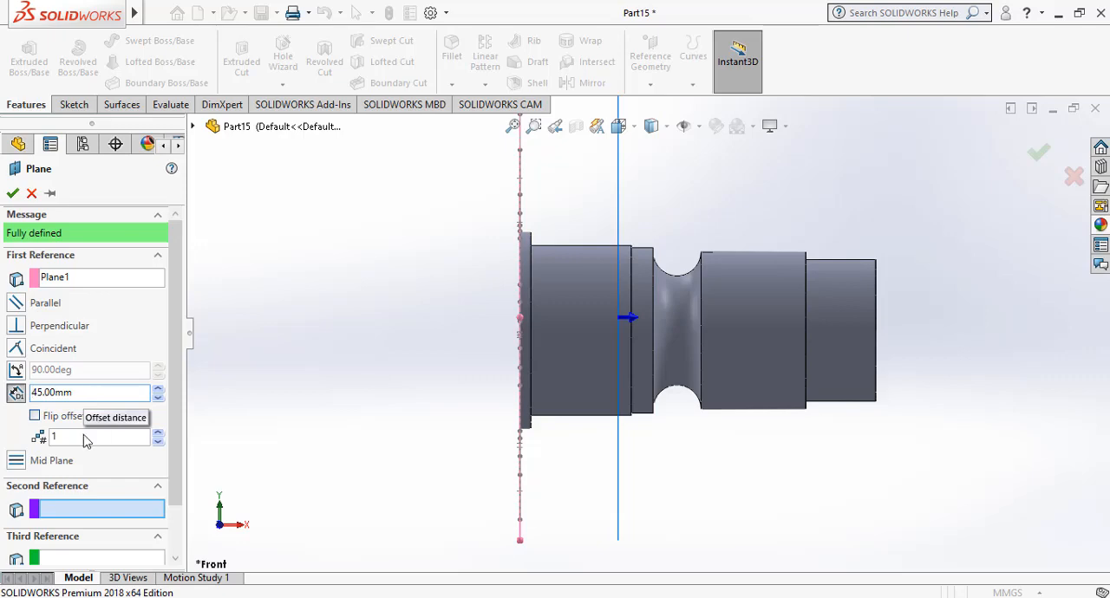
{"action": "left_click", "coordinate": [34, 416]}
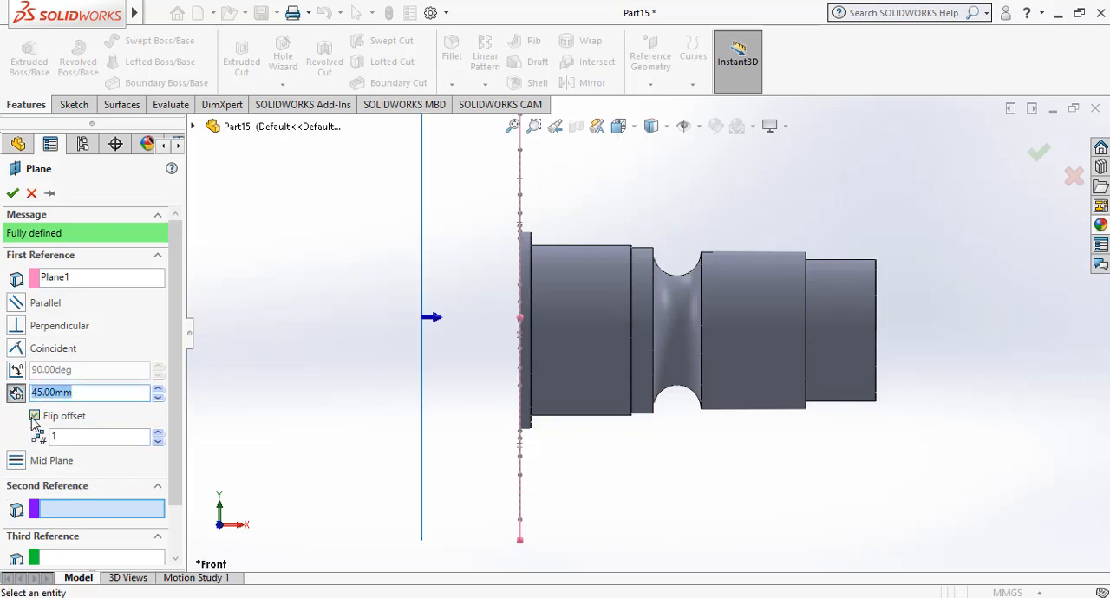
{"action": "left_click", "coordinate": [13, 193]}
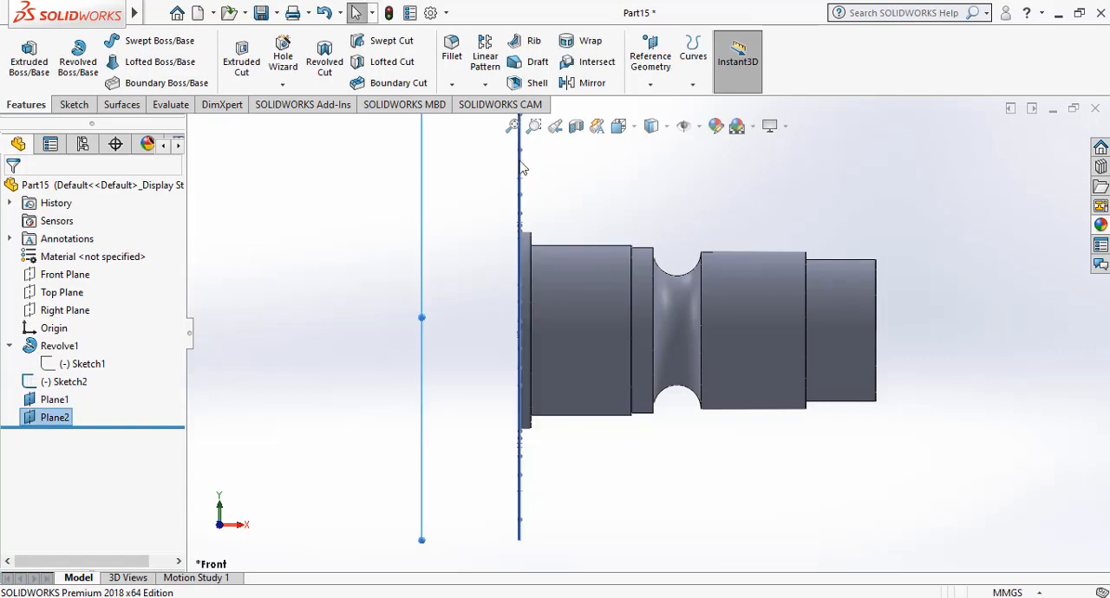
{"action": "left_click", "coordinate": [294, 311]}
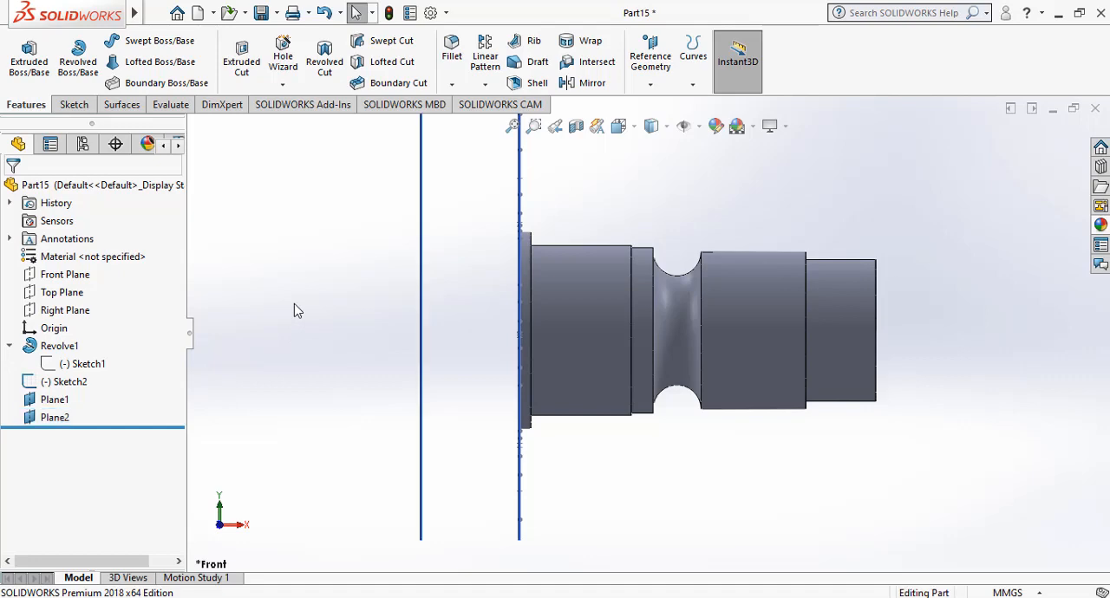
Hide Plane1 at the flange end face.
{"action": "right_click", "coordinate": [254, 217]}
{"action": "left_click", "coordinate": [339, 282]}
{"action": "left_click_drag", "start_coordinate": [286, 290], "coordinate": [314, 318]}
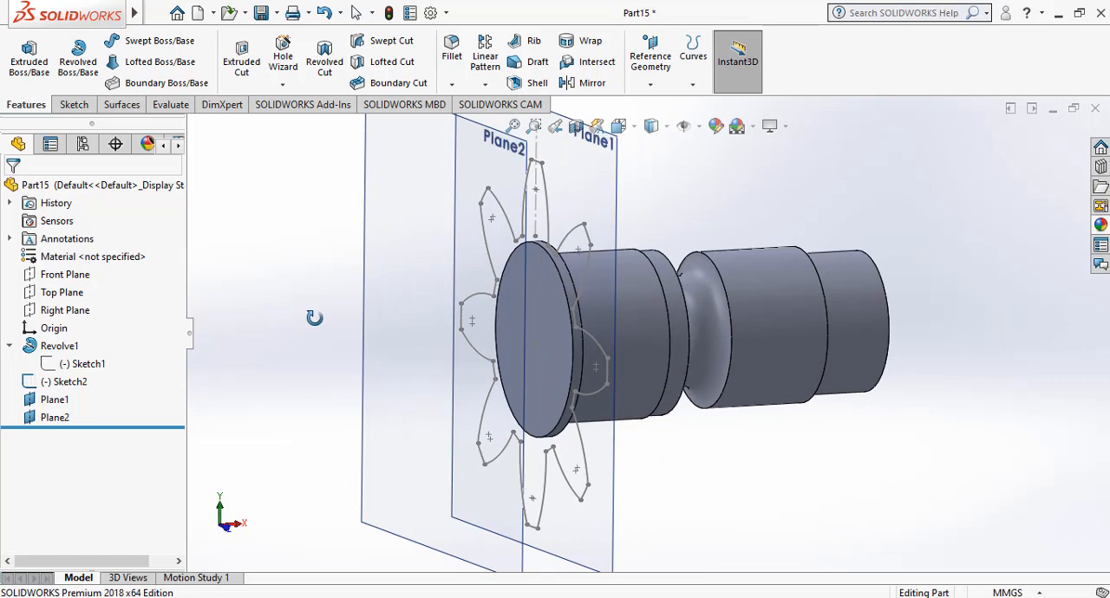
{"action": "key", "text": "Escape"}
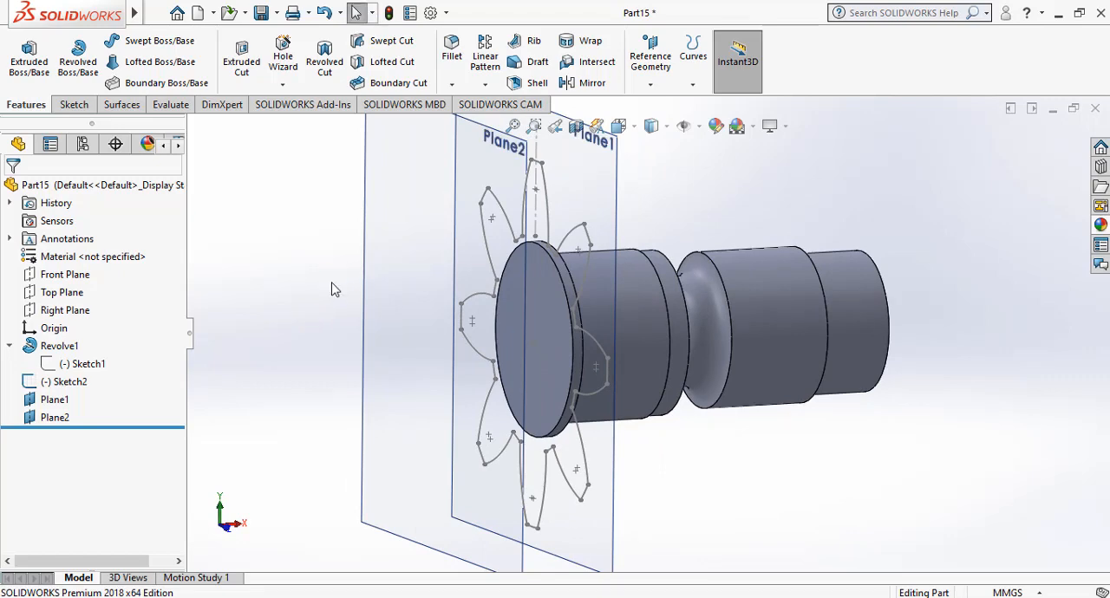
{"action": "left_click", "coordinate": [615, 174]}
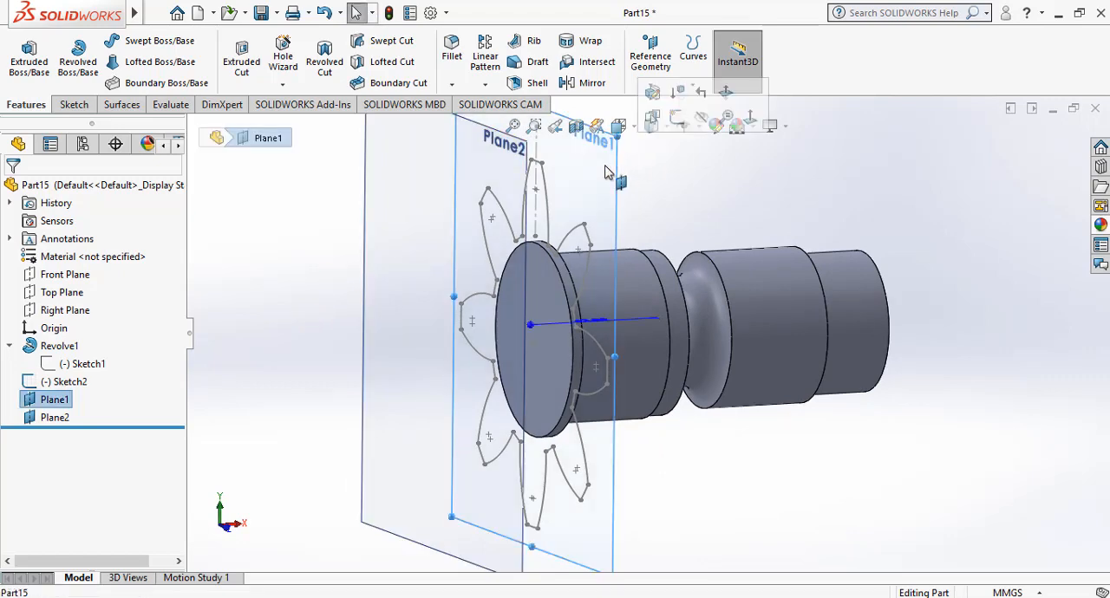
{"action": "left_click", "coordinate": [701, 117]}
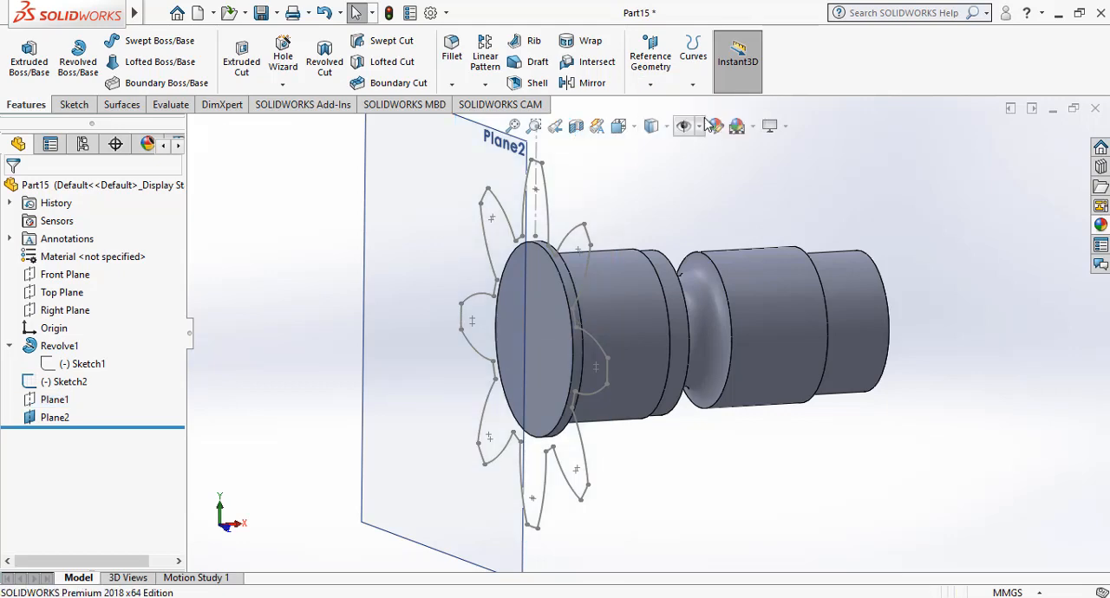
Start a sketch on Plane2 and convert the entire eight-blade profile of Sketch2 onto it.
{"action": "left_click", "coordinate": [456, 170]}
{"action": "left_click", "coordinate": [524, 115]}
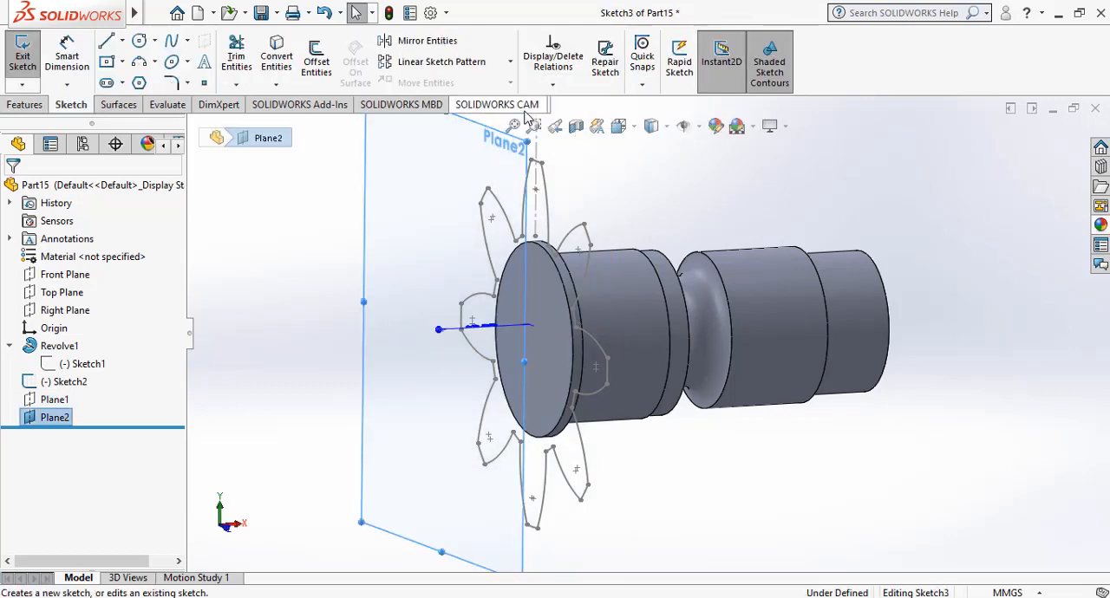
{"action": "left_click", "coordinate": [279, 66]}
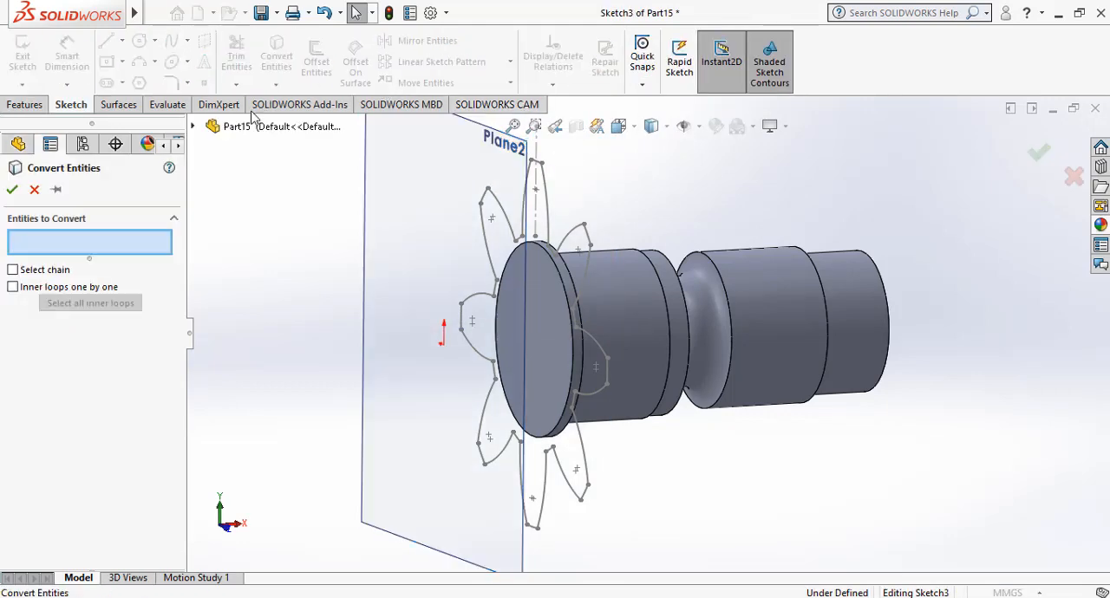
{"action": "left_click", "coordinate": [194, 127]}
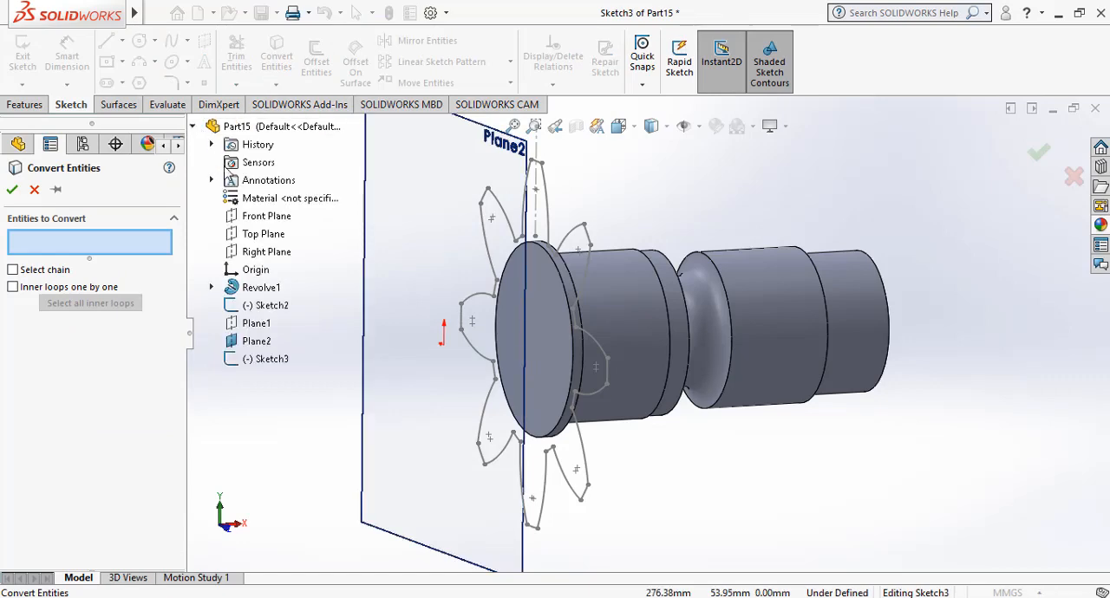
{"action": "left_click", "coordinate": [263, 308]}
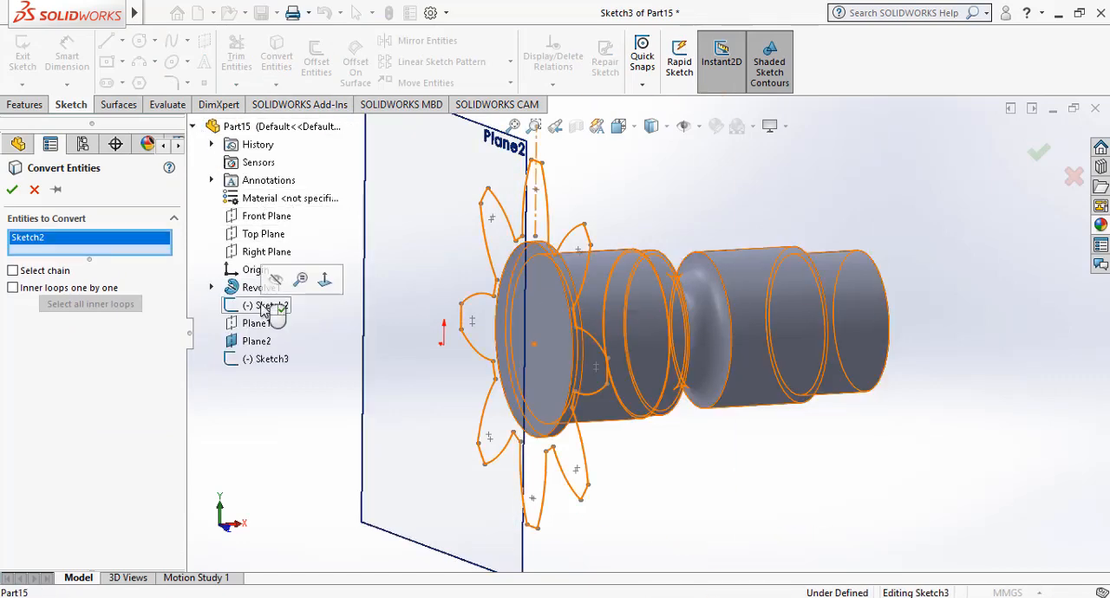
{"action": "left_click", "coordinate": [13, 190]}
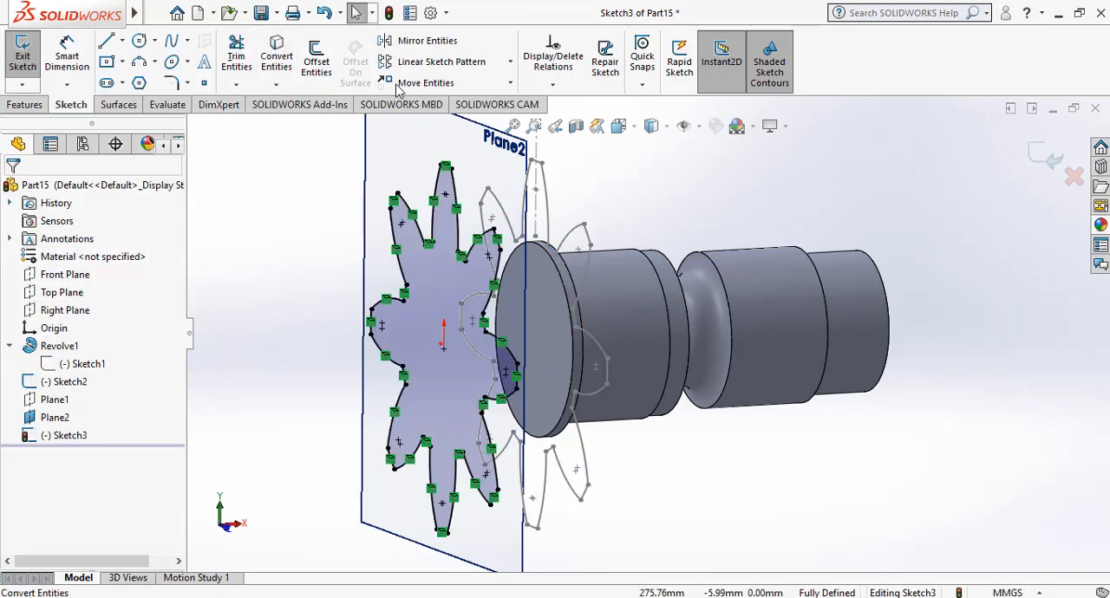
Rotate all entities of the converted blade profile by 15 degrees about the profile's center point, without keeping relations.
{"action": "left_click", "coordinate": [510, 83]}
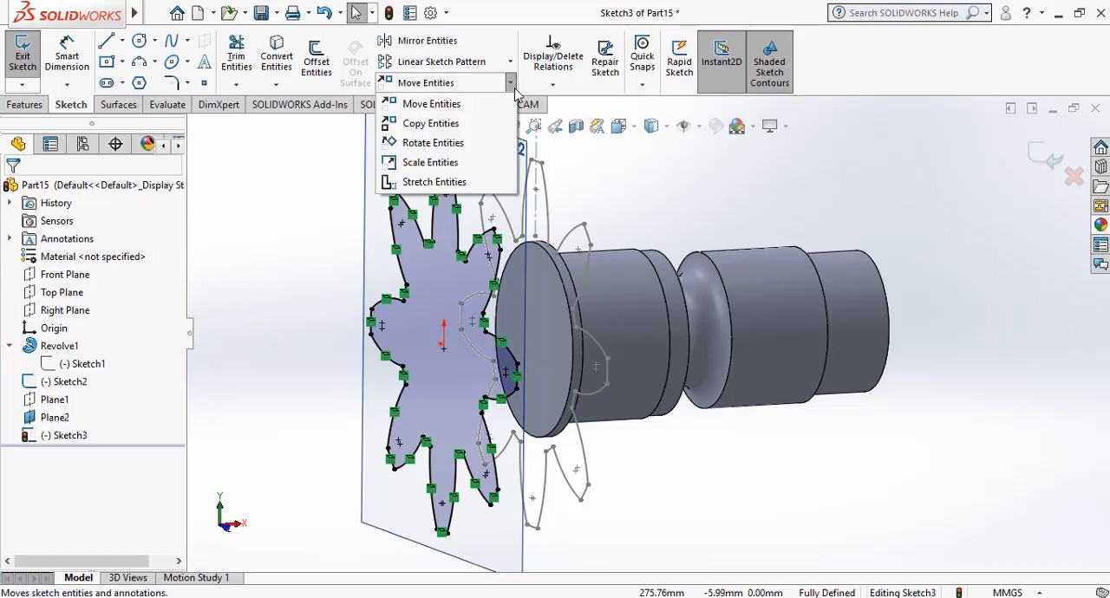
{"action": "left_click", "coordinate": [438, 142]}
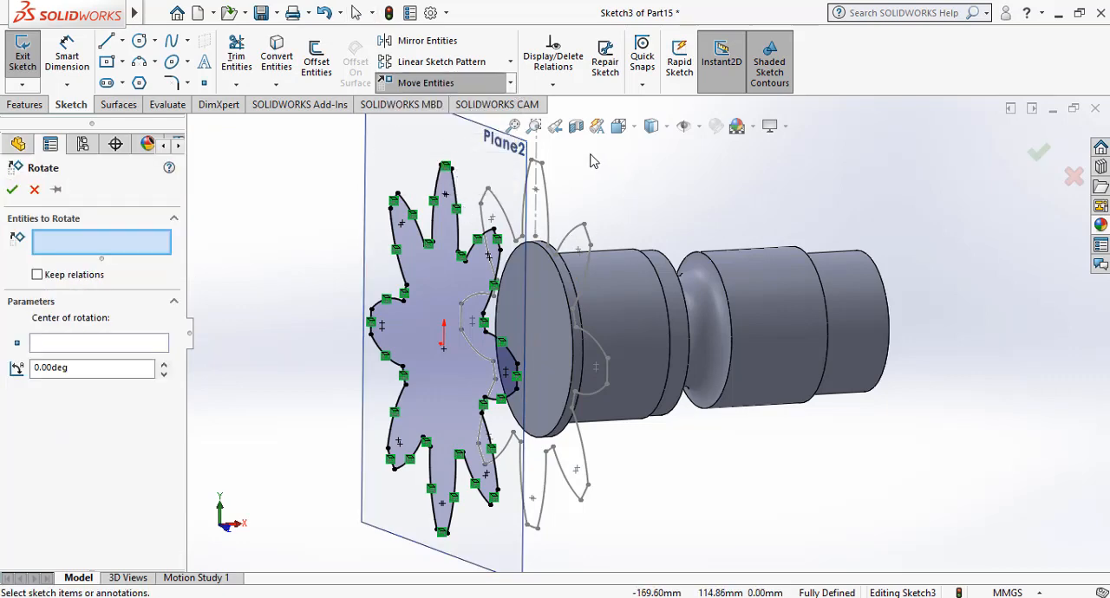
{"action": "mouse_move", "coordinate": [593, 152]}
{"action": "left_mouse_down"}
{"action": "mouse_move", "coordinate": [355, 426]}
{"action": "mouse_move", "coordinate": [325, 554]}
{"action": "left_mouse_up"}
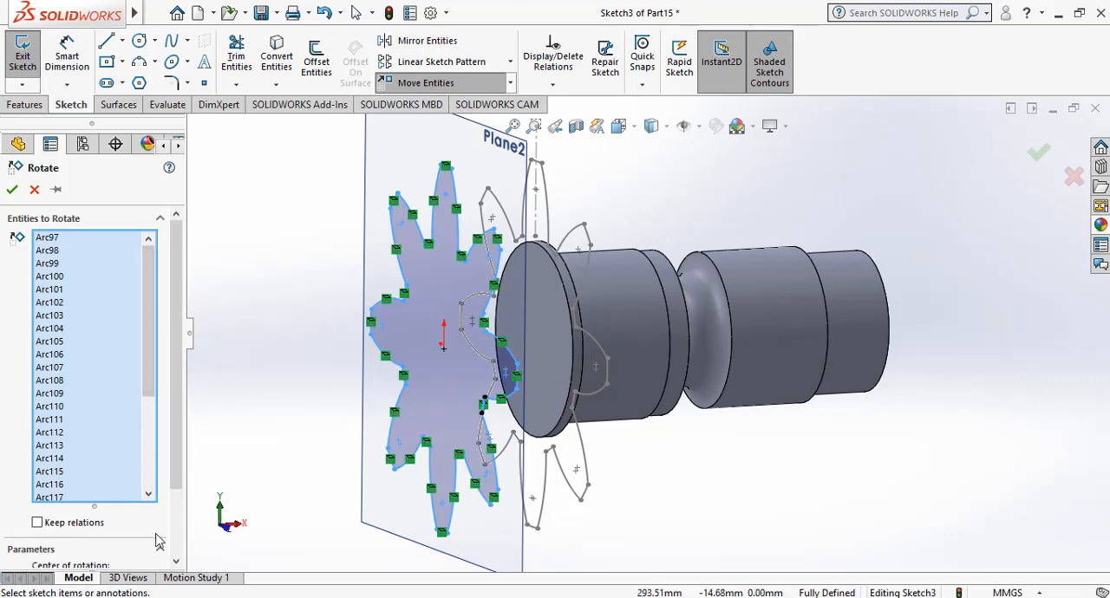
{"action": "scroll", "coordinate": [159, 541], "scroll_direction": "down", "scroll_amount": 3}
{"action": "left_click", "coordinate": [109, 504]}
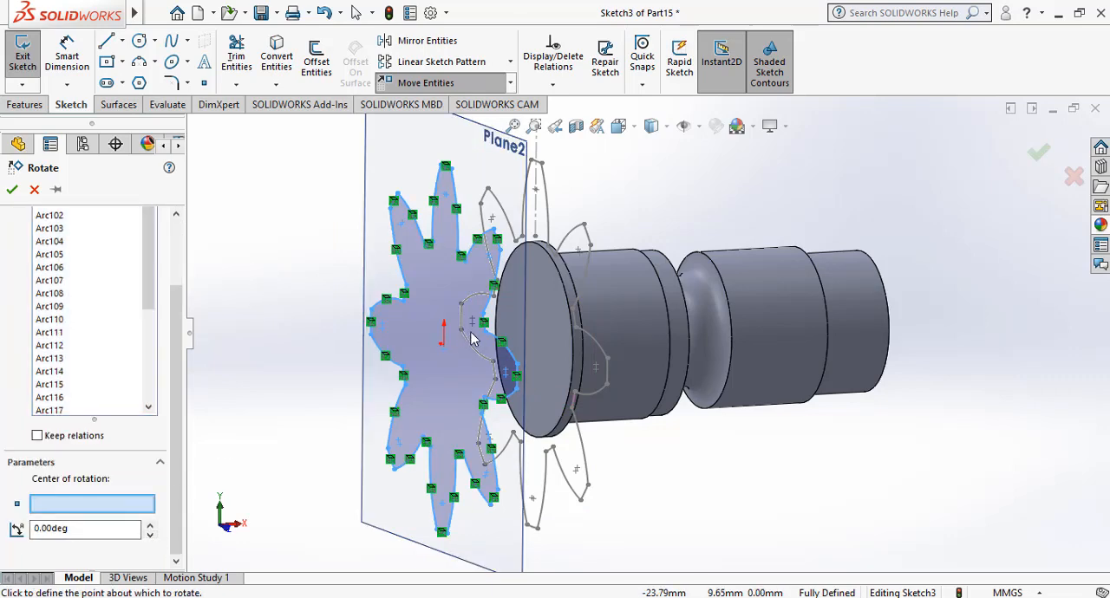
{"action": "left_click", "coordinate": [444, 354]}
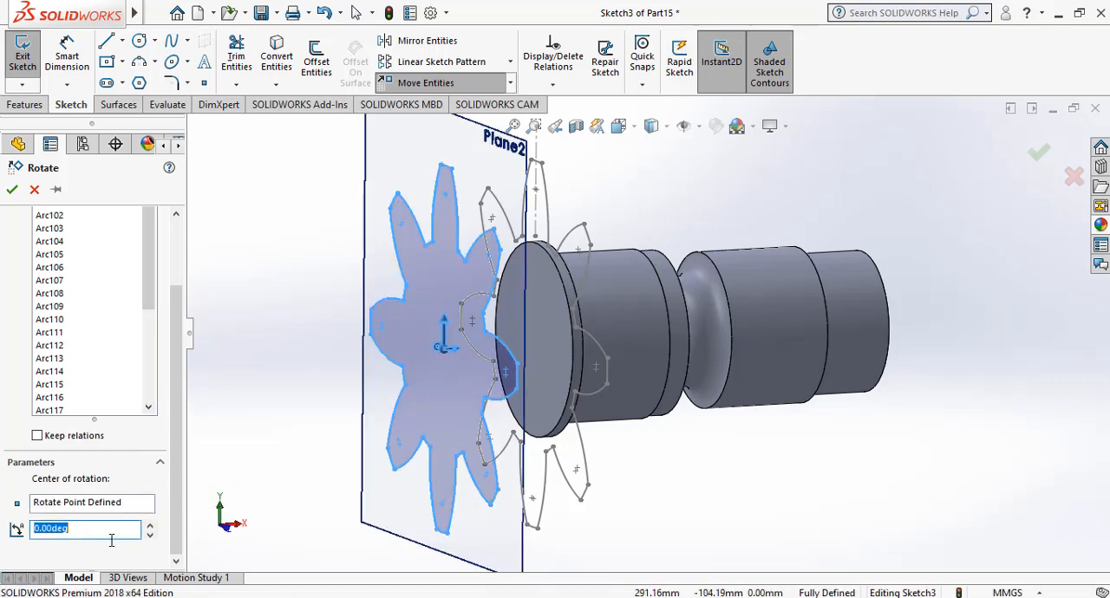
{"action": "type", "text": "15"}
{"action": "key", "text": "Return"}
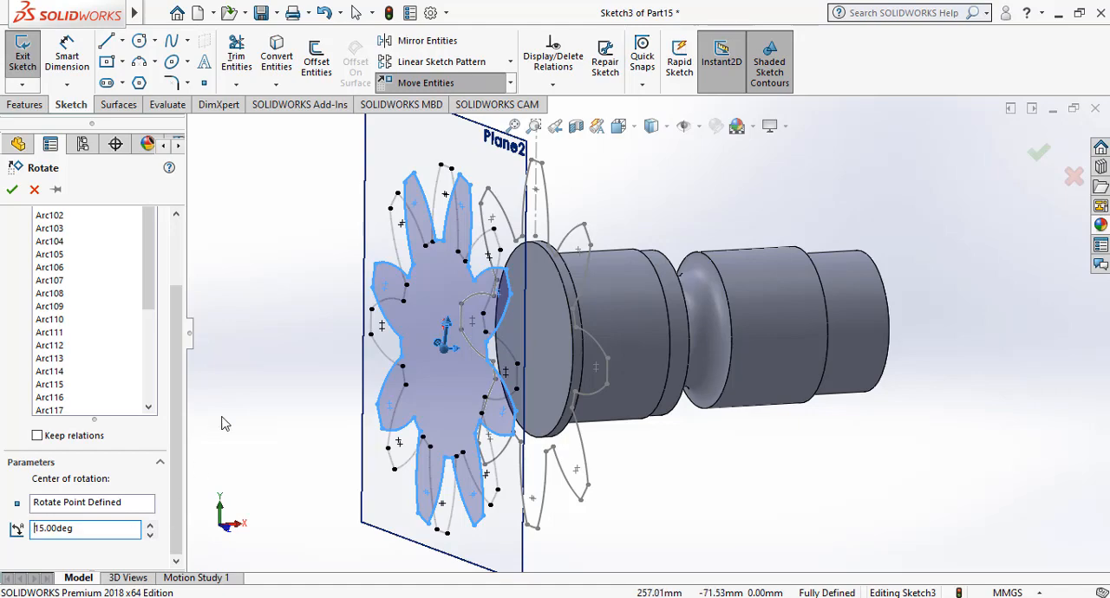
{"action": "left_click", "coordinate": [14, 193]}
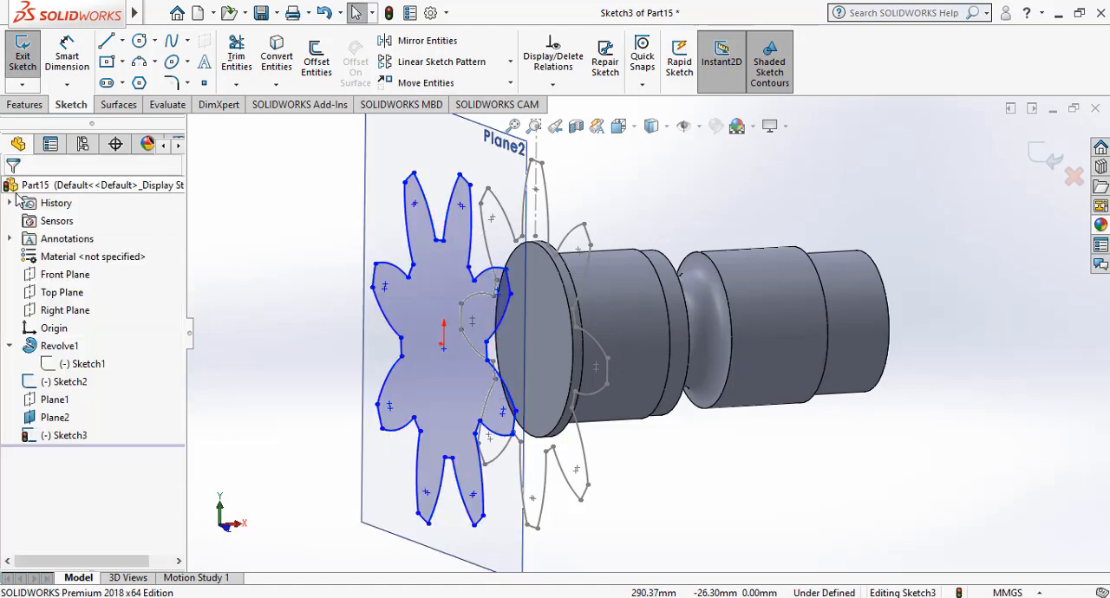
Scale the whole rotated blade profile by 0.75 about its center point, without copying, and exit the sketch.
{"action": "left_click", "coordinate": [510, 83]}
{"action": "left_click", "coordinate": [442, 162]}
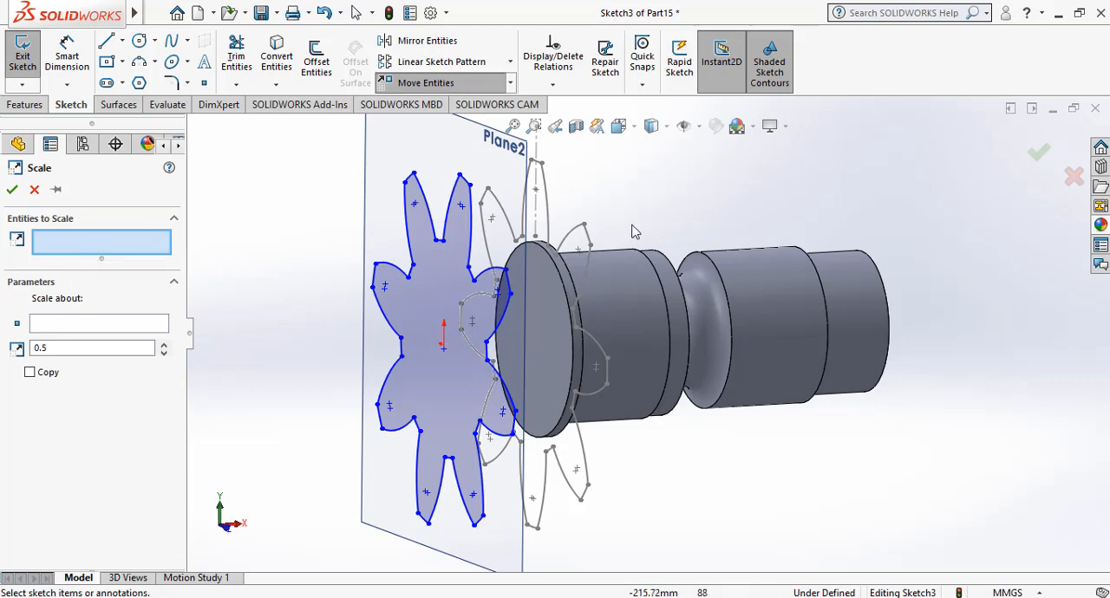
{"action": "mouse_move", "coordinate": [571, 158]}
{"action": "left_mouse_down"}
{"action": "mouse_move", "coordinate": [466, 253]}
{"action": "mouse_move", "coordinate": [359, 432]}
{"action": "mouse_move", "coordinate": [335, 550]}
{"action": "left_mouse_up"}
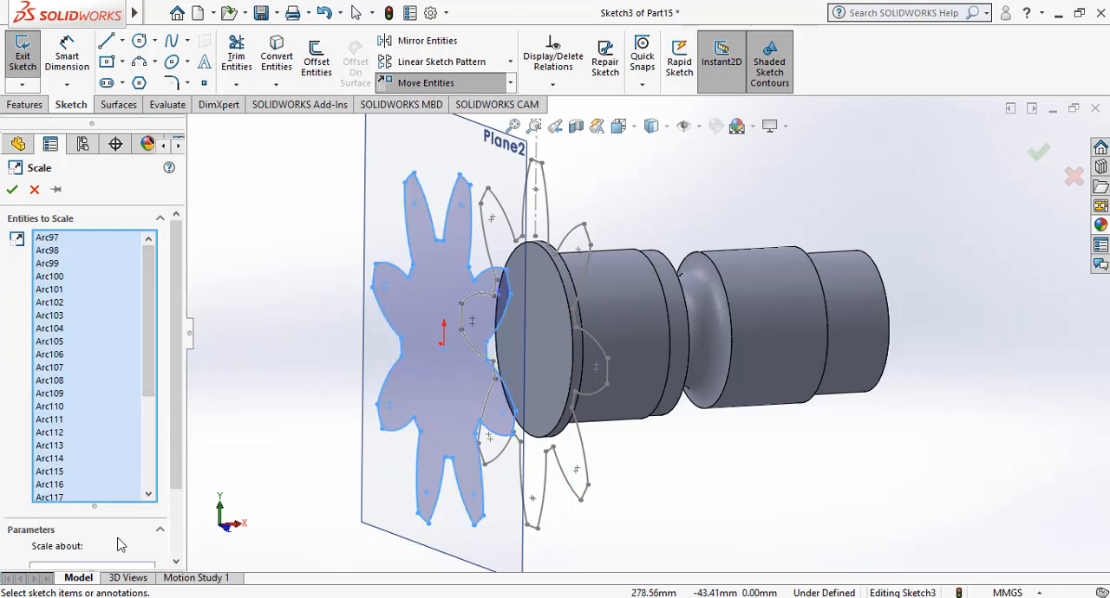
{"action": "scroll", "coordinate": [120, 544], "scroll_direction": "down", "scroll_amount": 2}
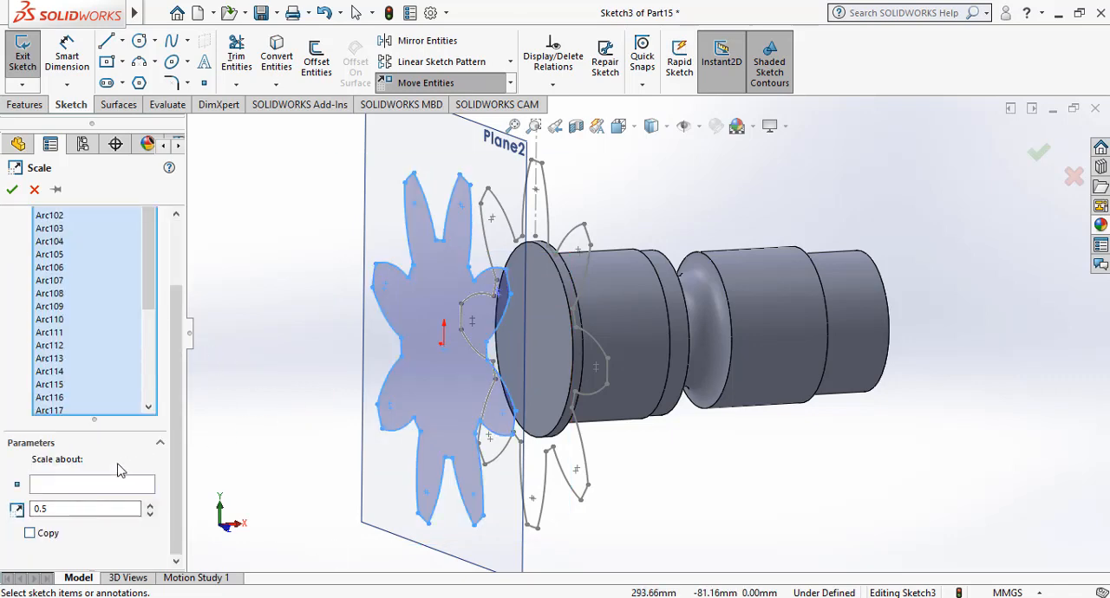
{"action": "left_click", "coordinate": [104, 490]}
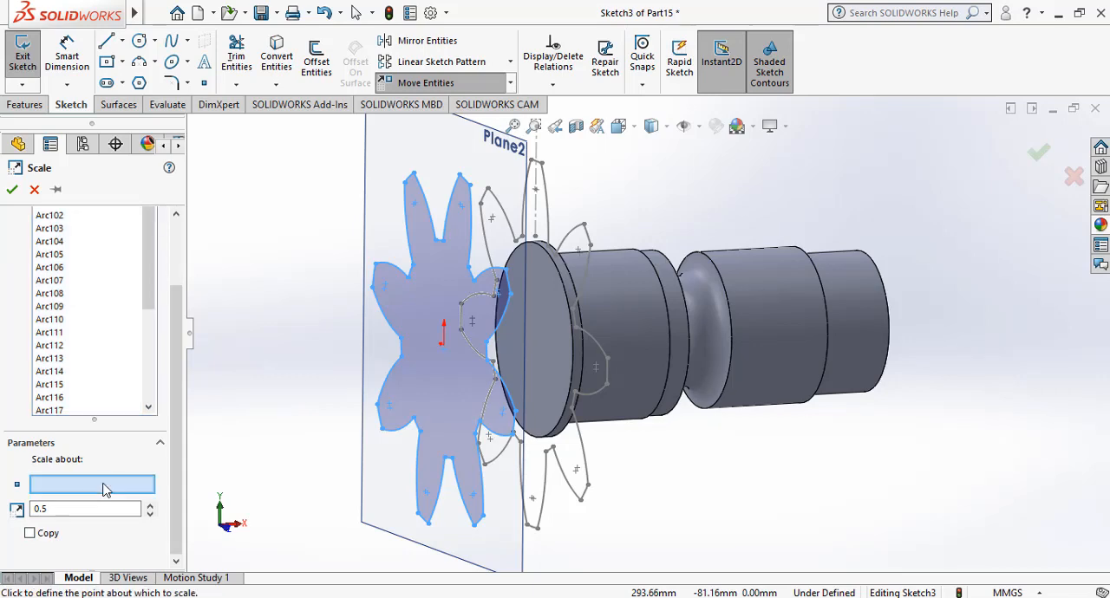
{"action": "left_click", "coordinate": [443, 349]}
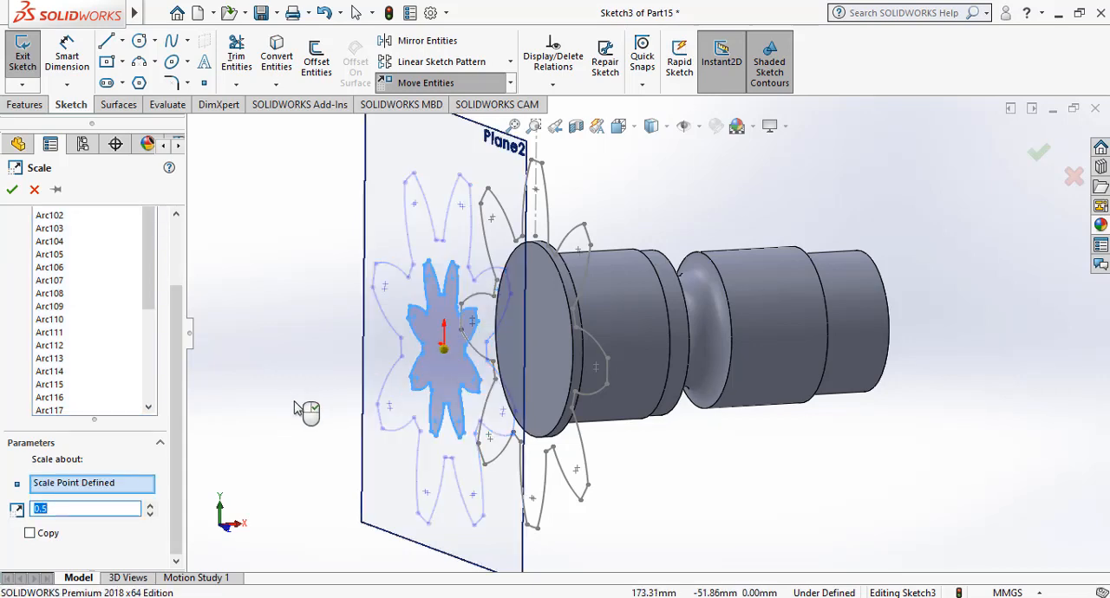
{"action": "key", "text": "BackSpace"}
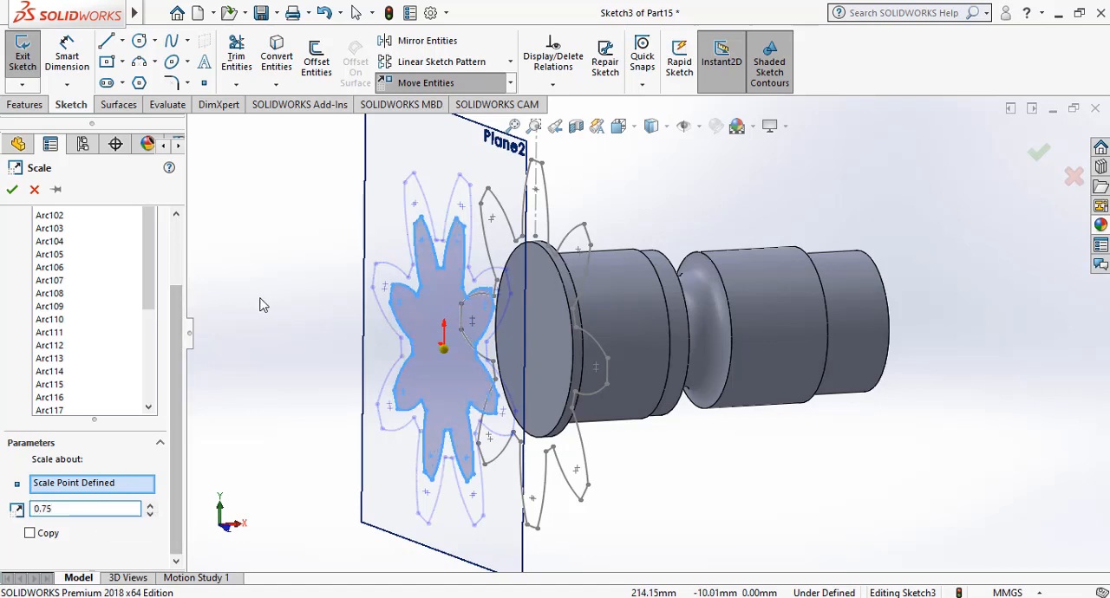
{"action": "left_click", "coordinate": [12, 190]}
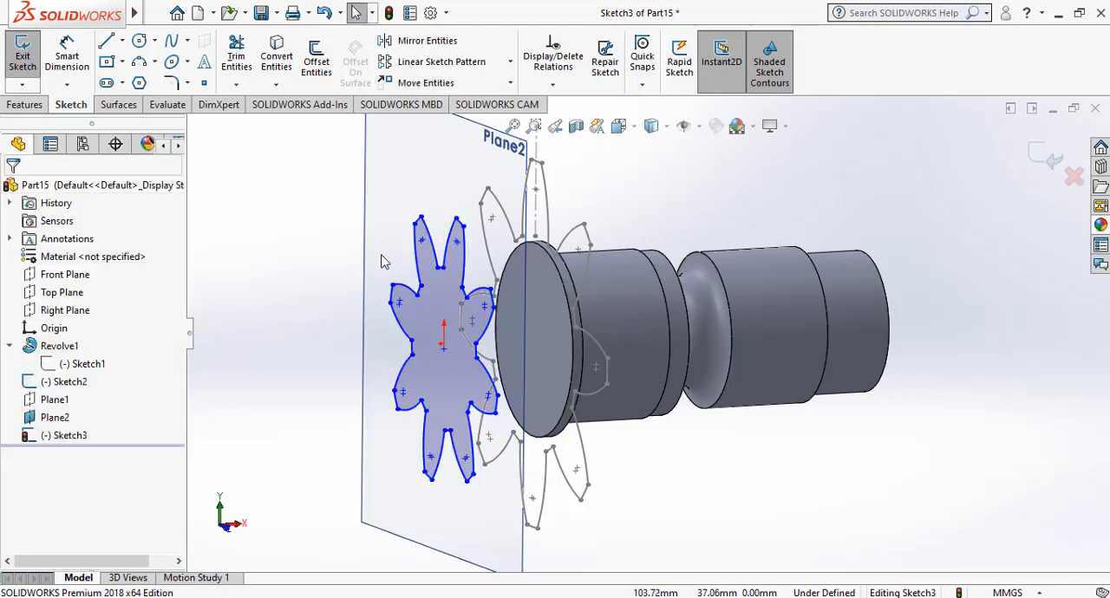
{"action": "left_click", "coordinate": [447, 208]}
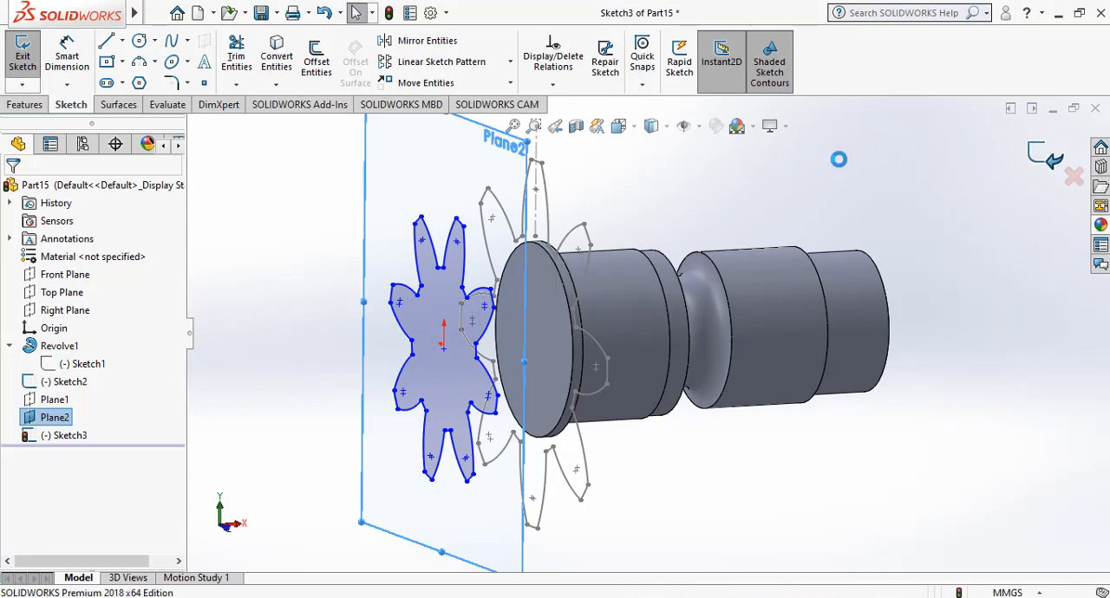
Create a reference plane offset 45 mm from Plane2, with the offset flipped away from the revolved body.
{"action": "left_click", "coordinate": [439, 170]}
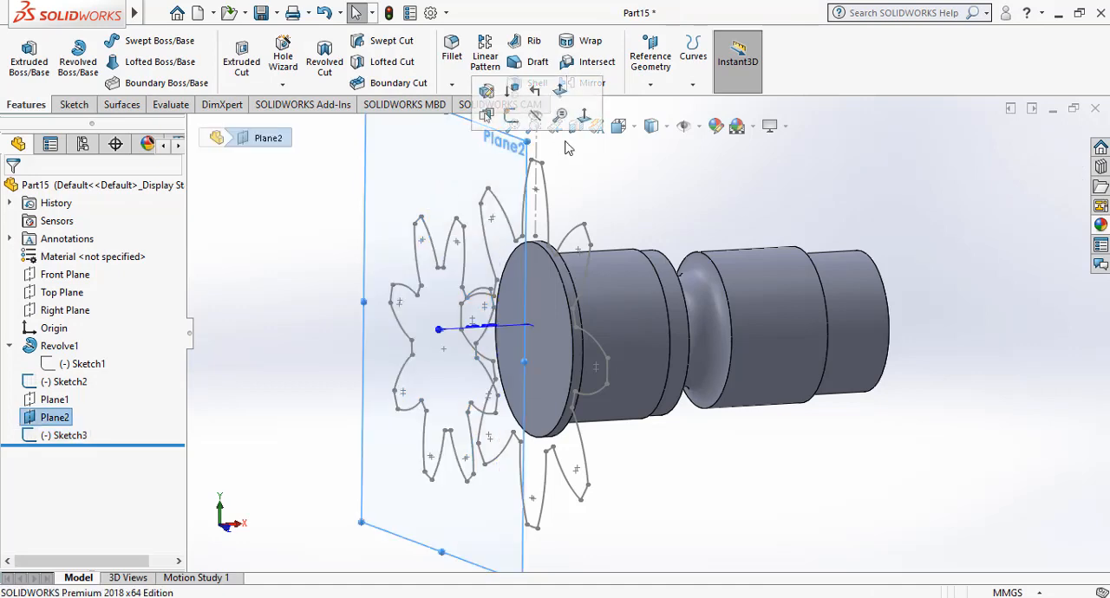
{"action": "left_click", "coordinate": [664, 82]}
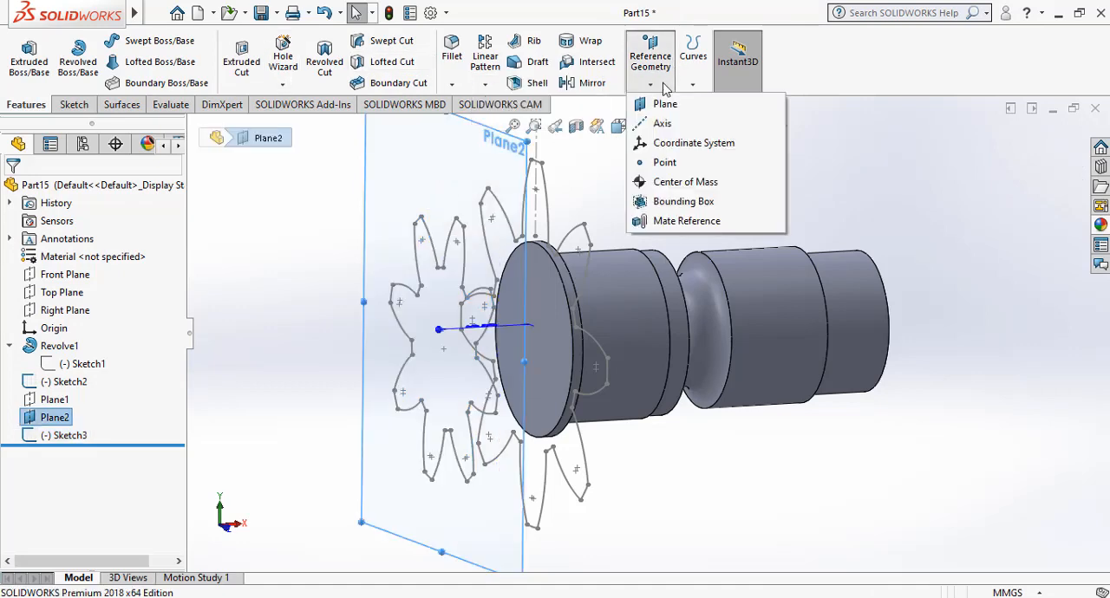
{"action": "left_click", "coordinate": [649, 102]}
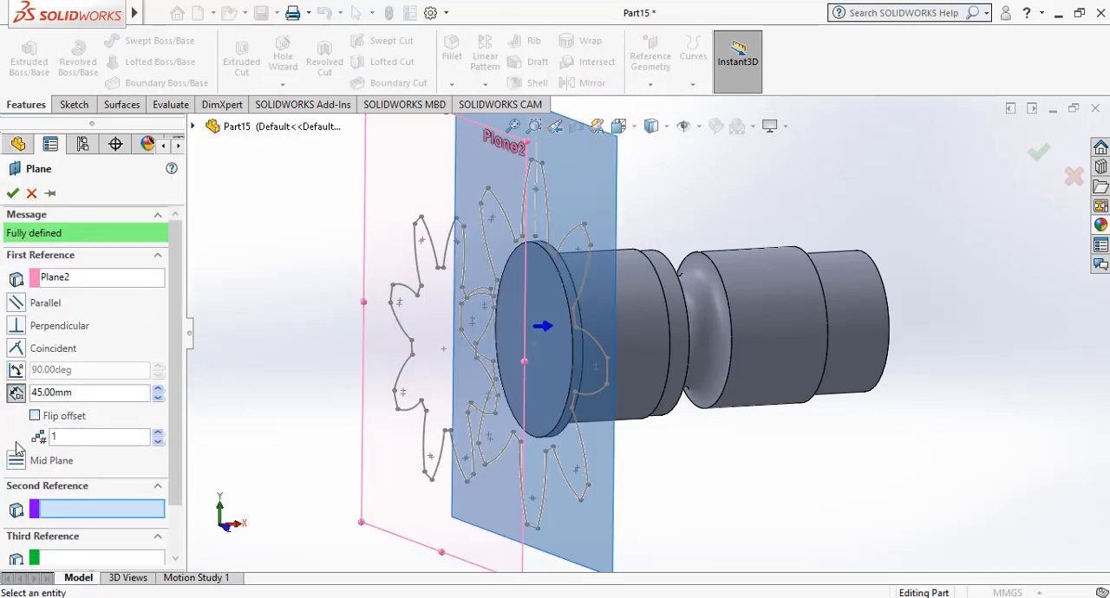
{"action": "left_click", "coordinate": [35, 416]}
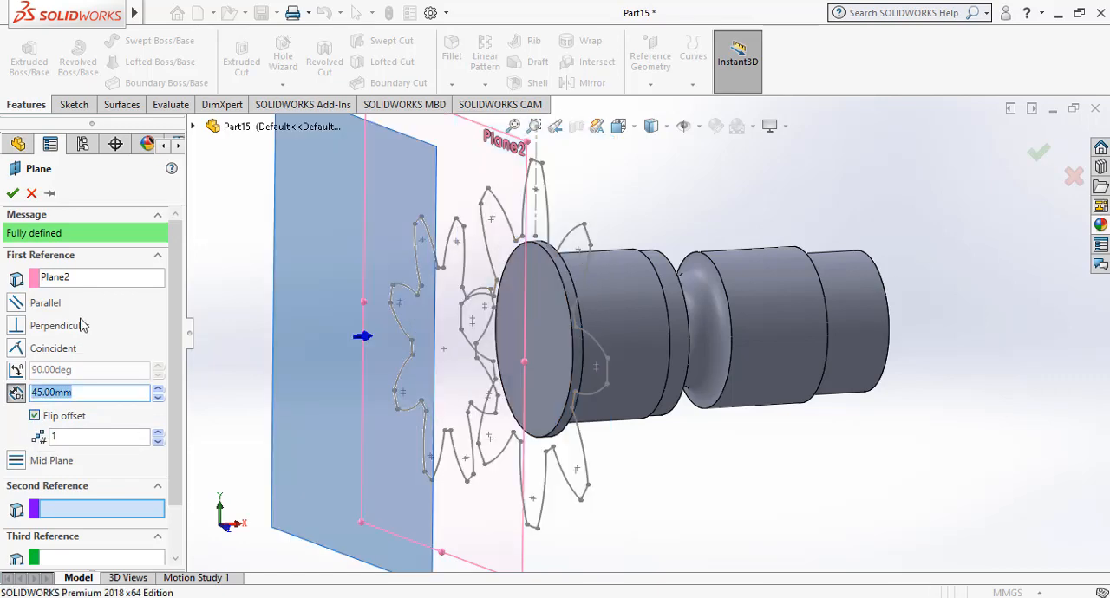
{"action": "left_click", "coordinate": [12, 193]}
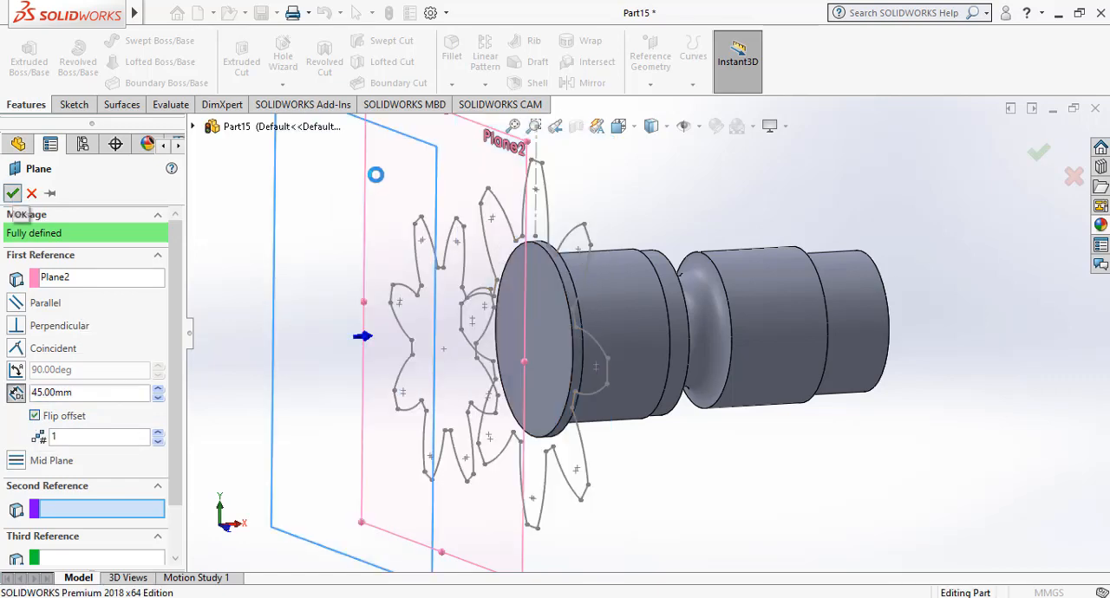
{"action": "left_click", "coordinate": [499, 174]}
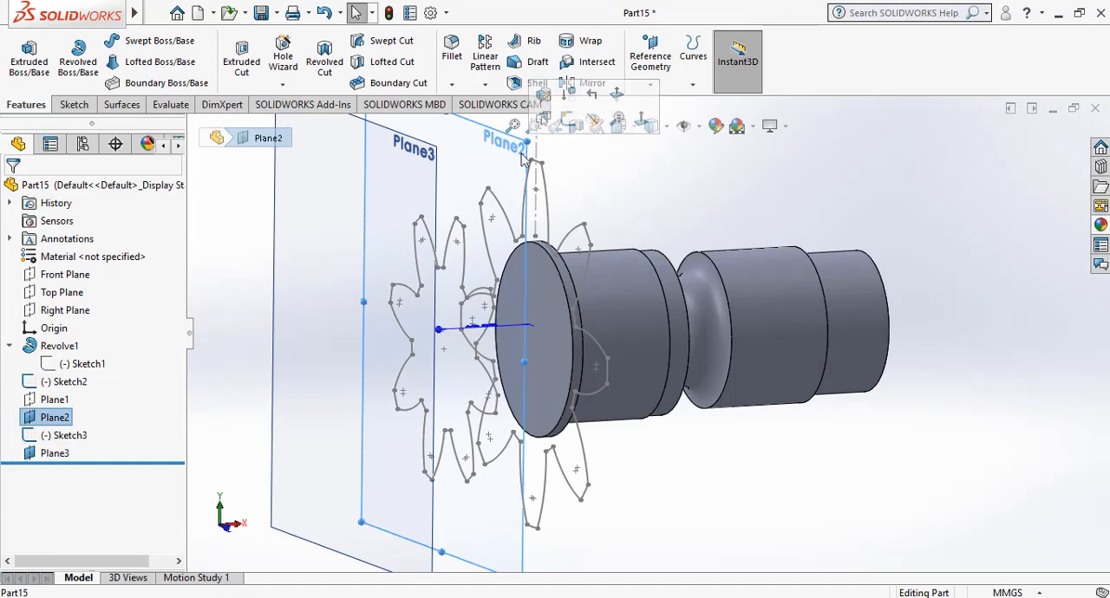
{"action": "left_click", "coordinate": [567, 121]}
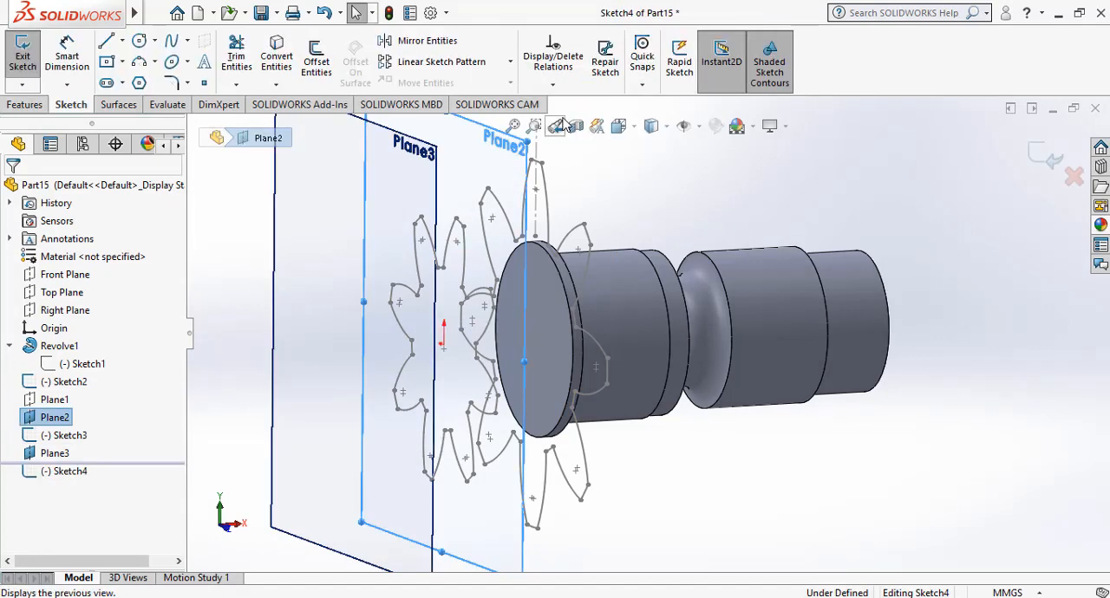
{"action": "left_click", "coordinate": [640, 185]}
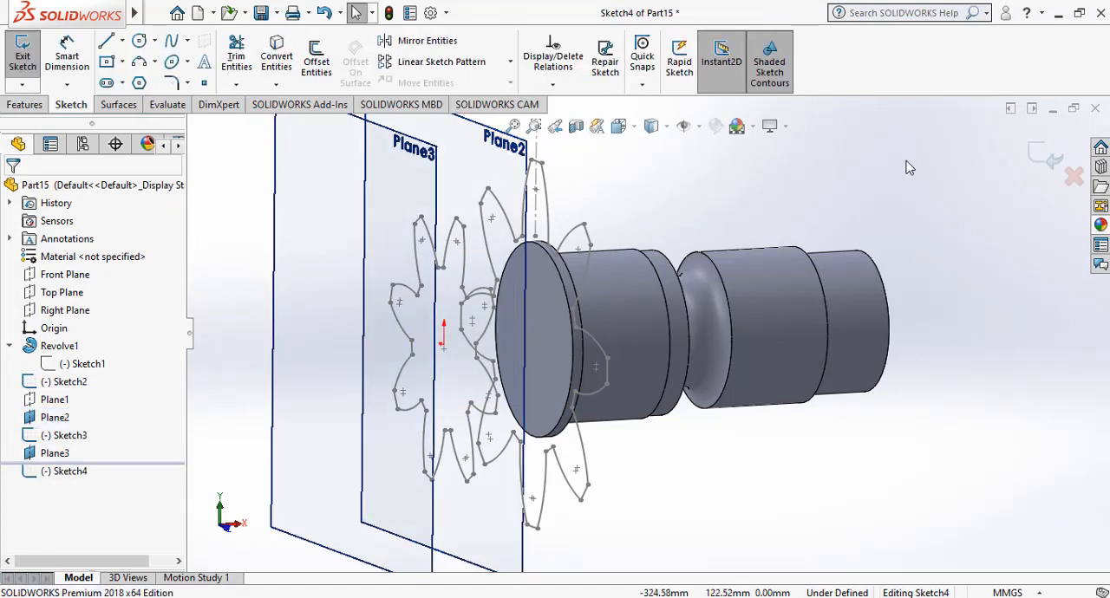
{"action": "left_click", "coordinate": [1037, 157]}
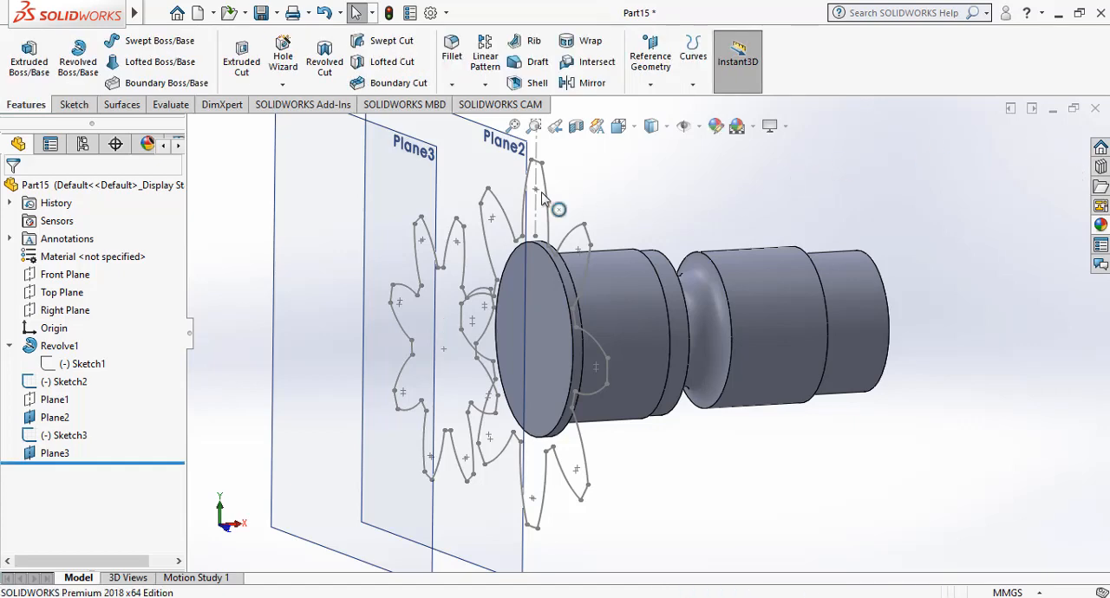
Hide Plane2.
{"action": "left_click", "coordinate": [514, 184]}
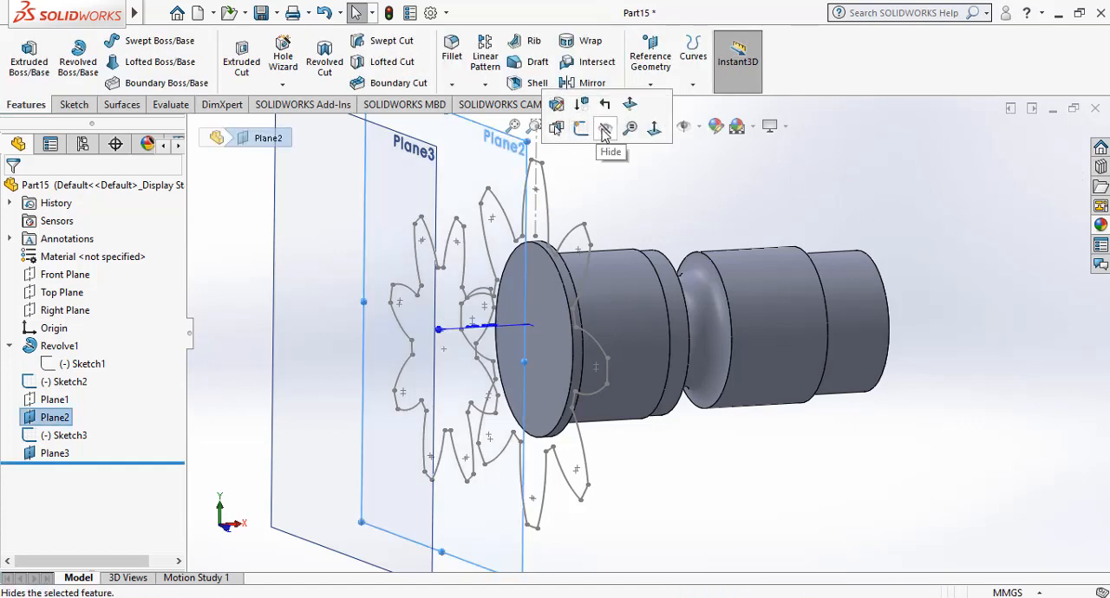
{"action": "left_click", "coordinate": [603, 125]}
Start a sketch on Plane3 and convert the entire eight-blade profile of Sketch2 onto it.
{"action": "left_click", "coordinate": [391, 198]}
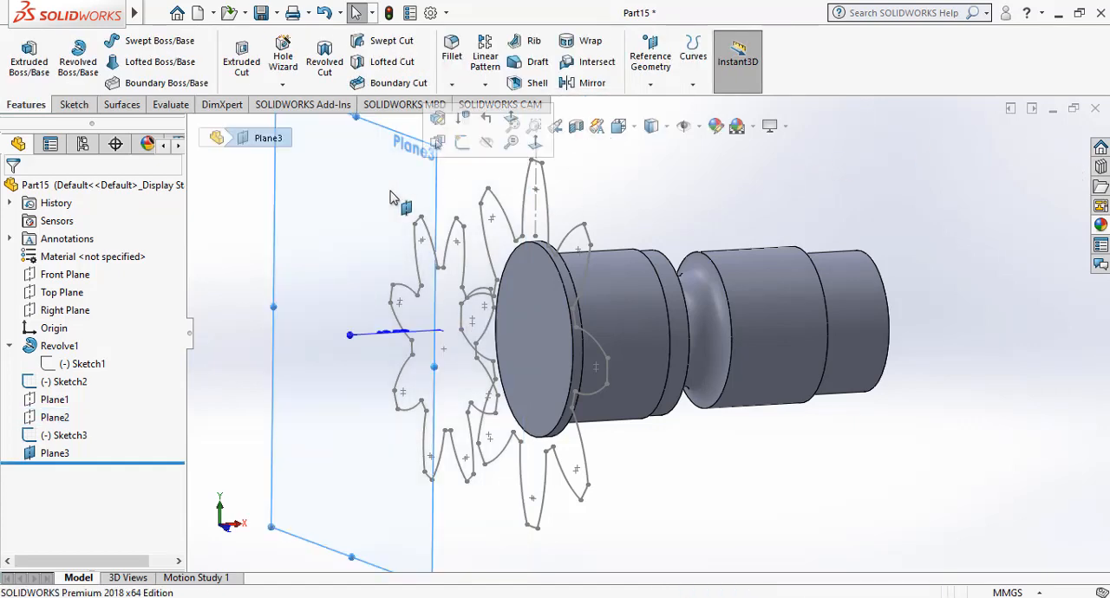
{"action": "left_click", "coordinate": [463, 151]}
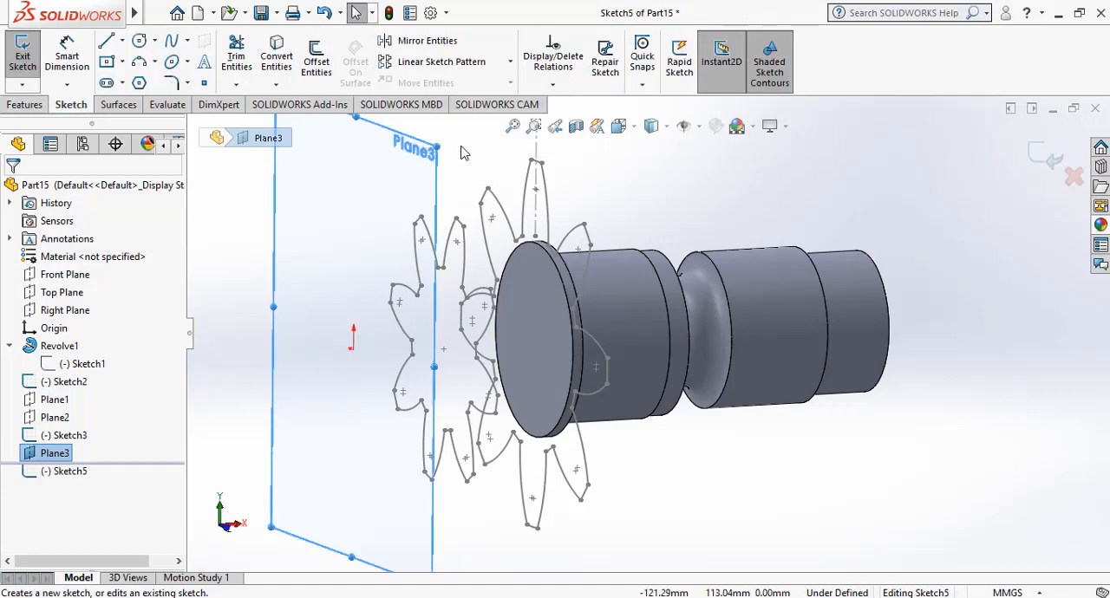
{"action": "left_click", "coordinate": [277, 56]}
{"action": "left_click", "coordinate": [193, 126]}
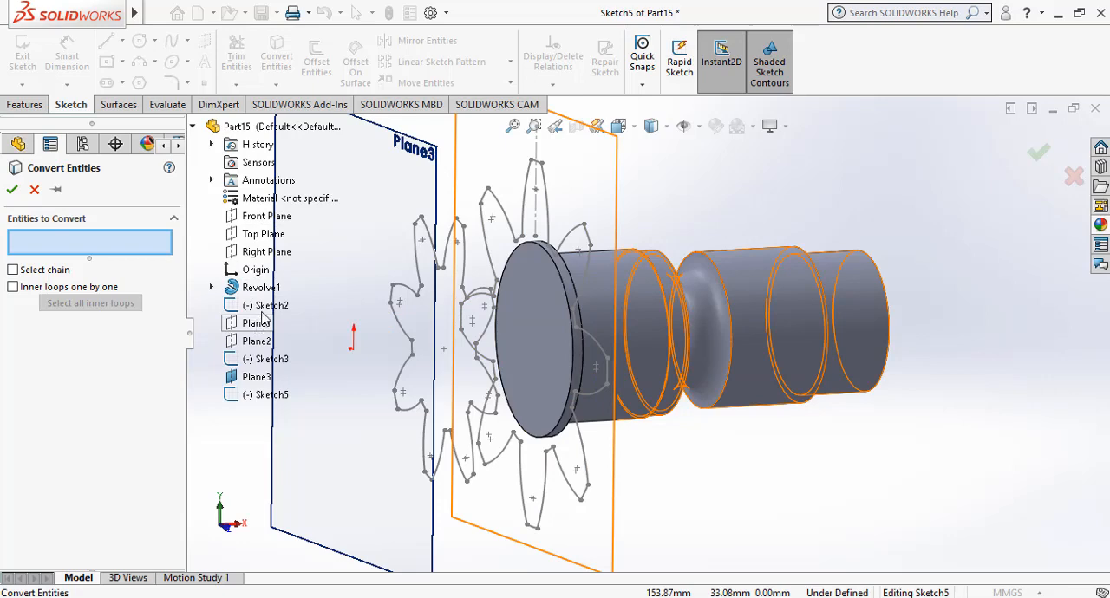
{"action": "left_click", "coordinate": [262, 310]}
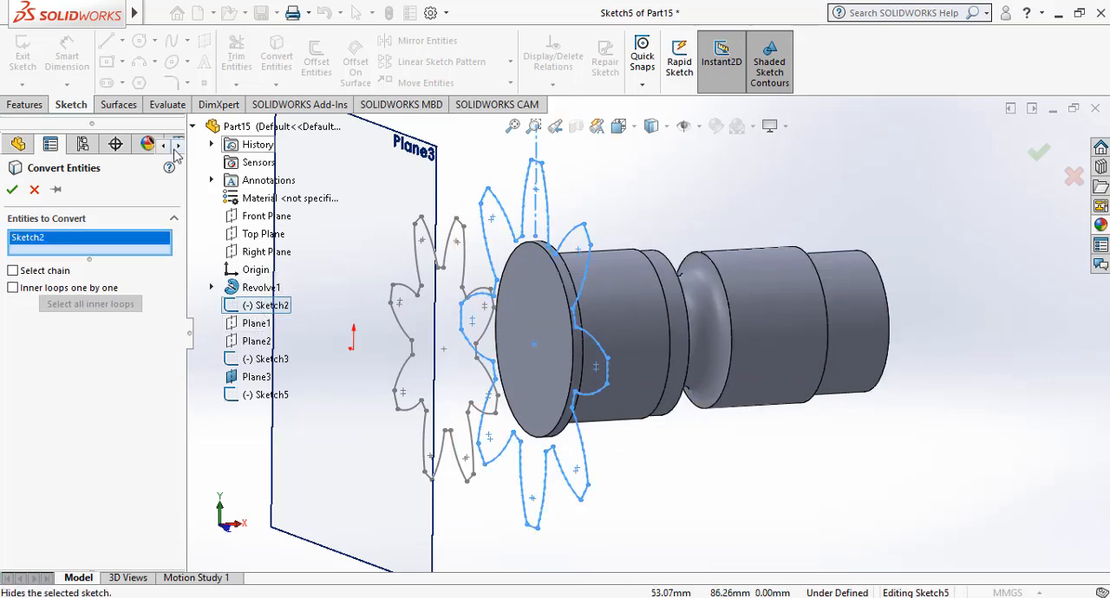
{"action": "left_click", "coordinate": [13, 190]}
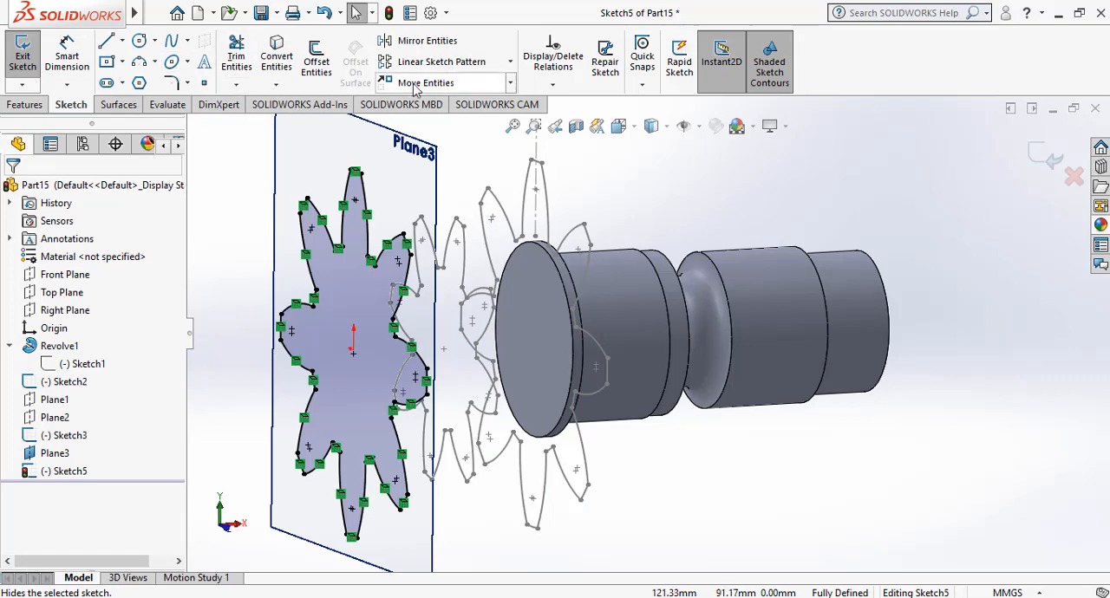
Rotate all entities of the converted profile on Plane3 by -30 degrees about its center point, without keeping relations.
{"action": "left_click", "coordinate": [509, 83]}
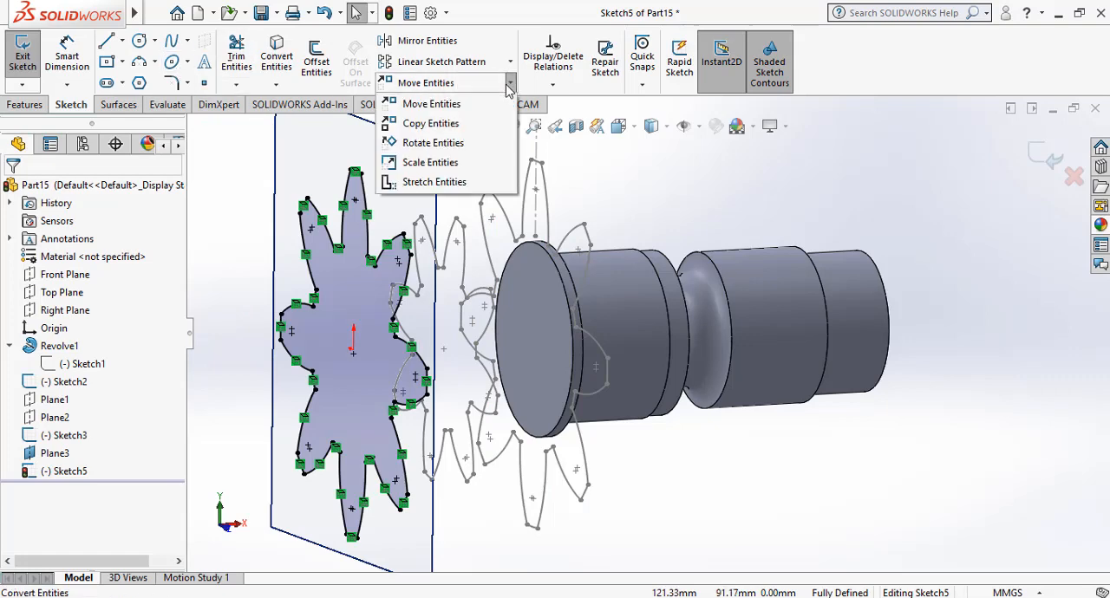
{"action": "left_click", "coordinate": [459, 144]}
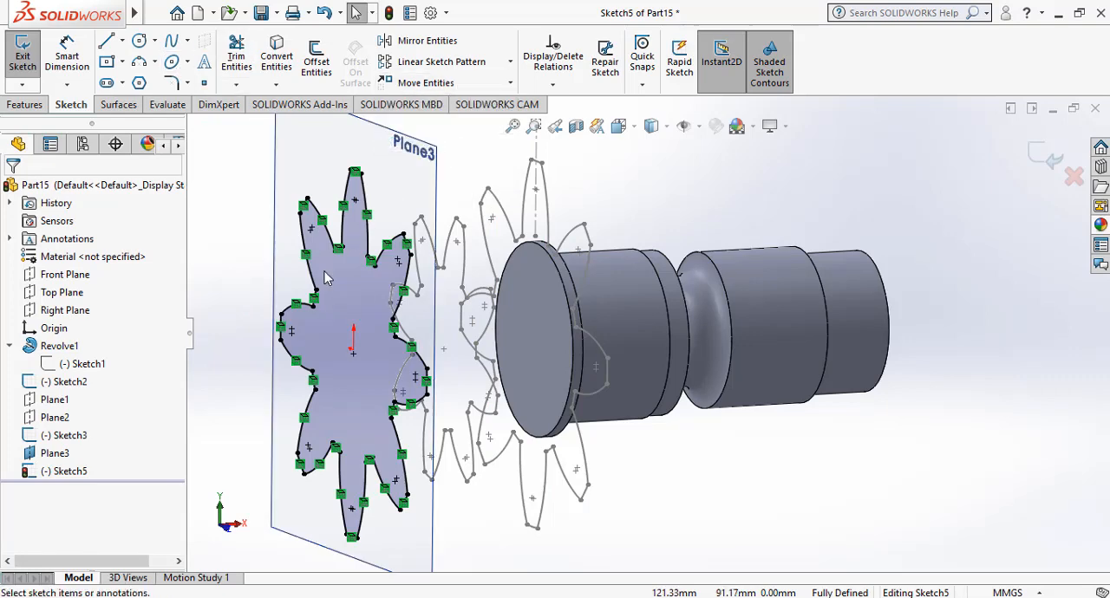
{"action": "mouse_move", "coordinate": [487, 156]}
{"action": "left_mouse_down"}
{"action": "mouse_move", "coordinate": [367, 384]}
{"action": "mouse_move", "coordinate": [347, 518]}
{"action": "mouse_move", "coordinate": [269, 531]}
{"action": "mouse_move", "coordinate": [255, 567]}
{"action": "left_mouse_up"}
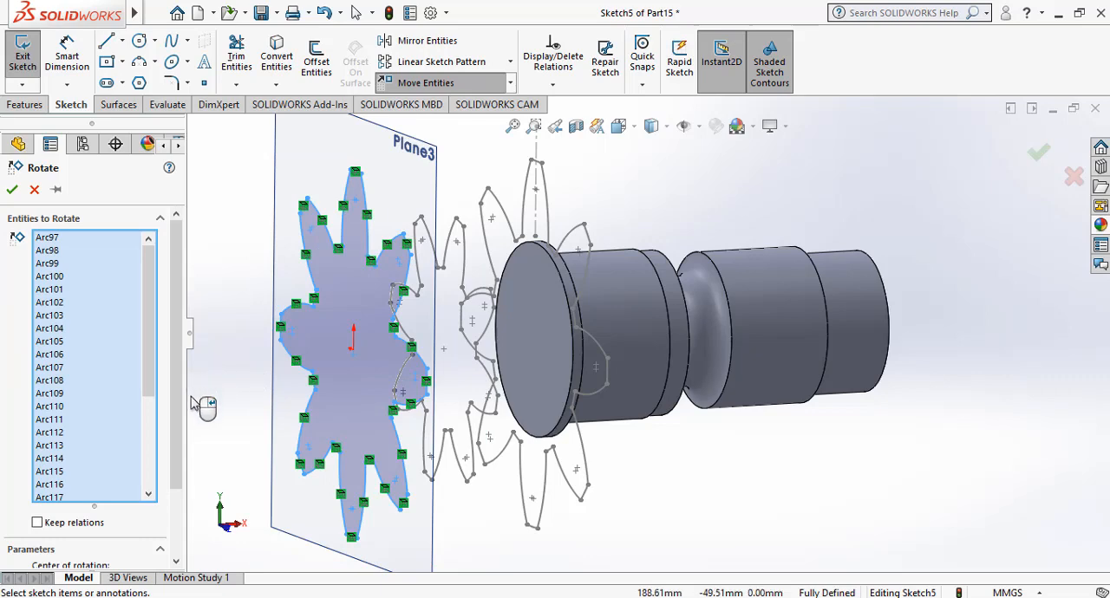
{"action": "scroll", "coordinate": [116, 536], "scroll_direction": "down", "scroll_amount": 2}
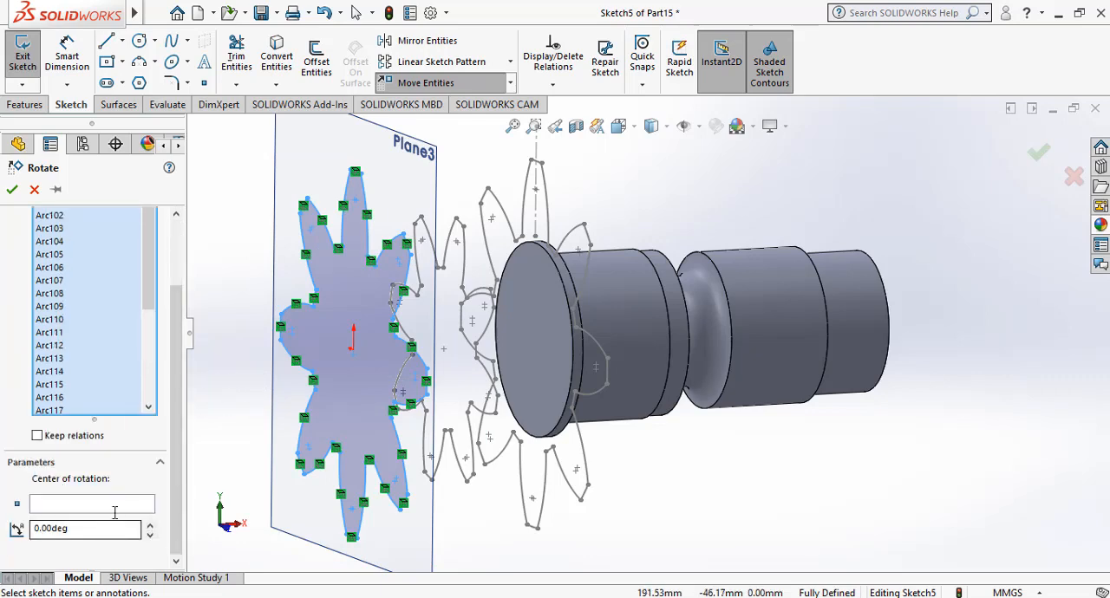
{"action": "left_click", "coordinate": [115, 506]}
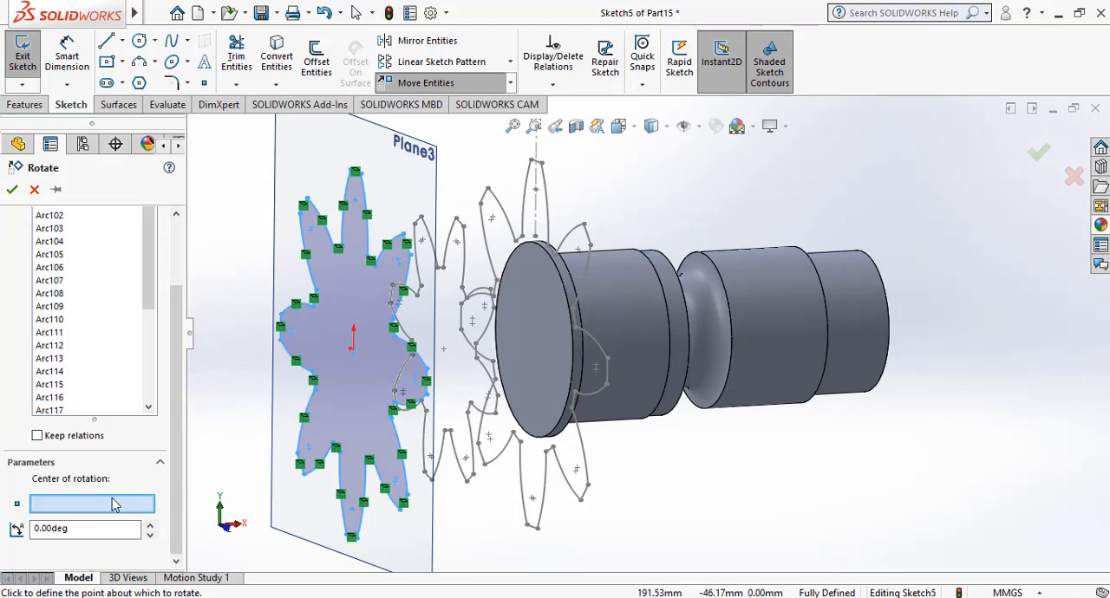
{"action": "left_click", "coordinate": [354, 350]}
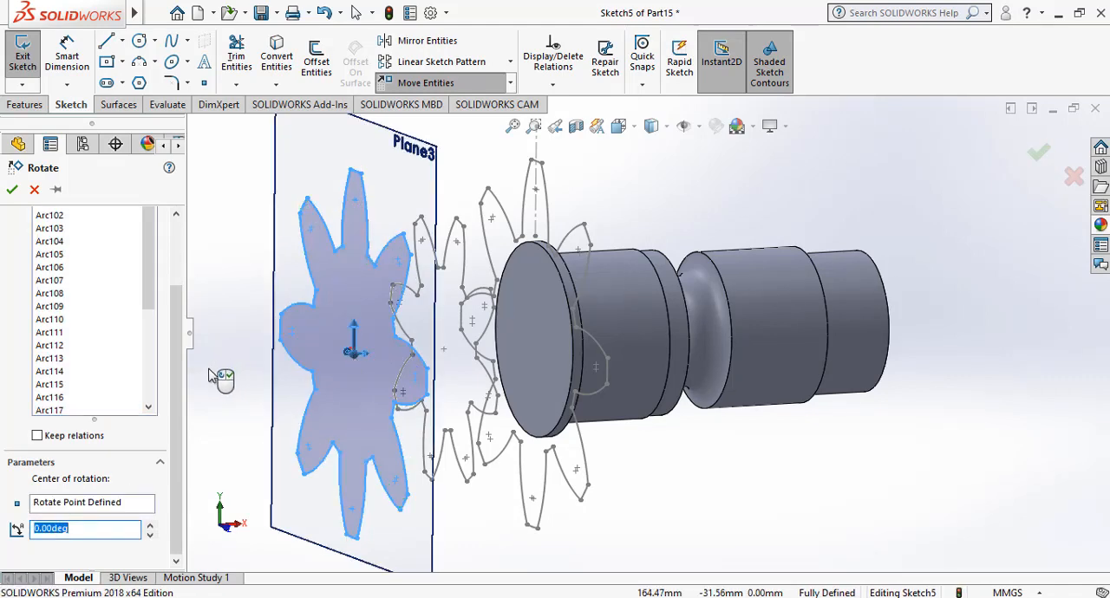
{"action": "left_click", "coordinate": [95, 532]}
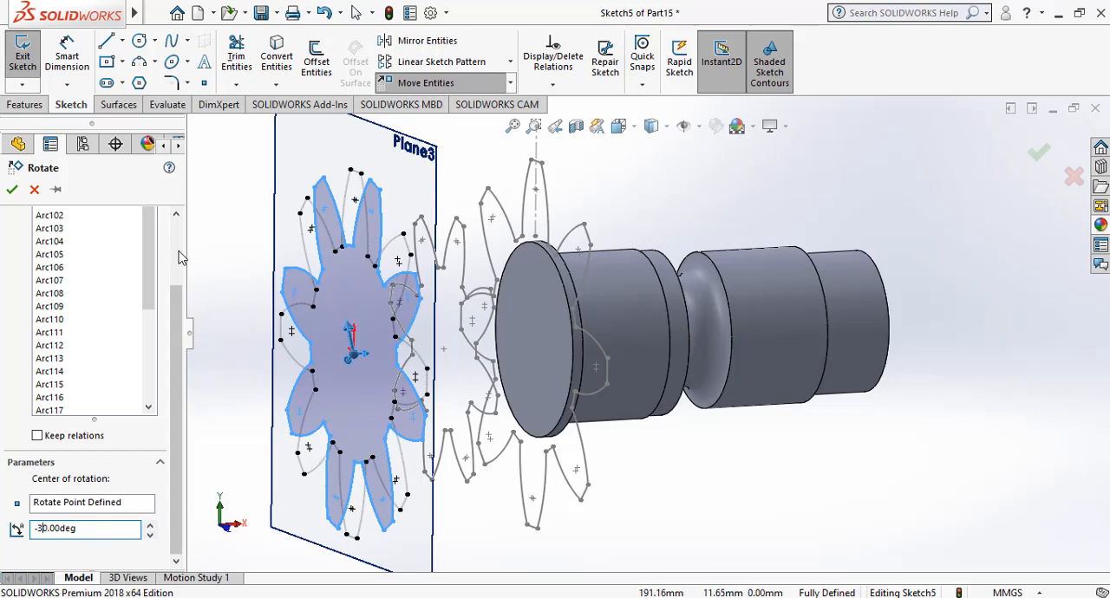
{"action": "left_click", "coordinate": [13, 190]}
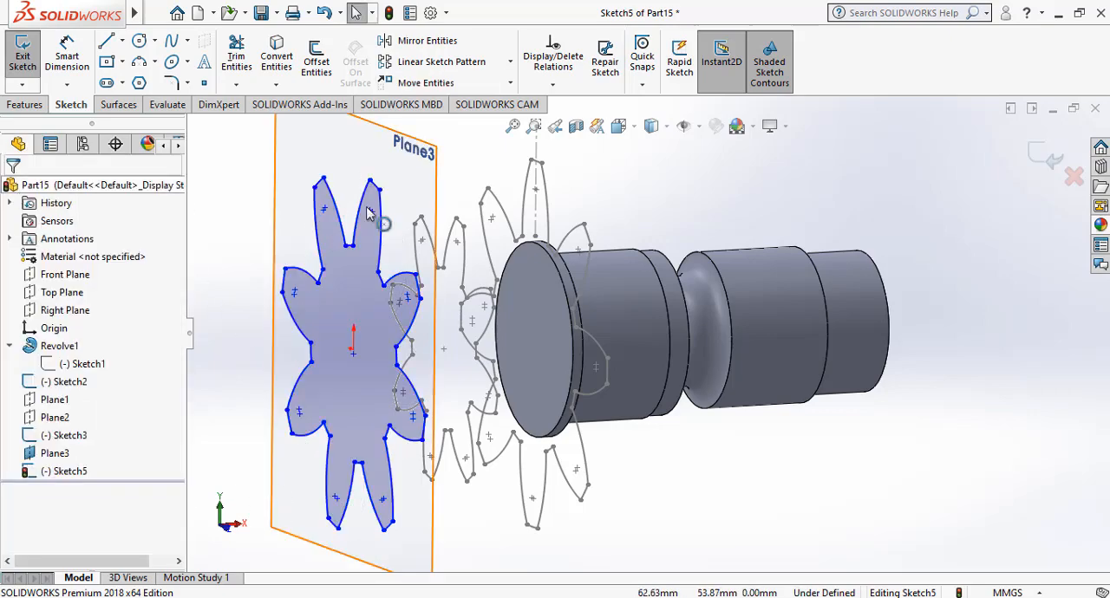
Scale the whole rotated profile on Plane3 by 0.5 about its center point and exit the sketch.
{"action": "left_click", "coordinate": [510, 83]}
{"action": "left_click", "coordinate": [442, 162]}
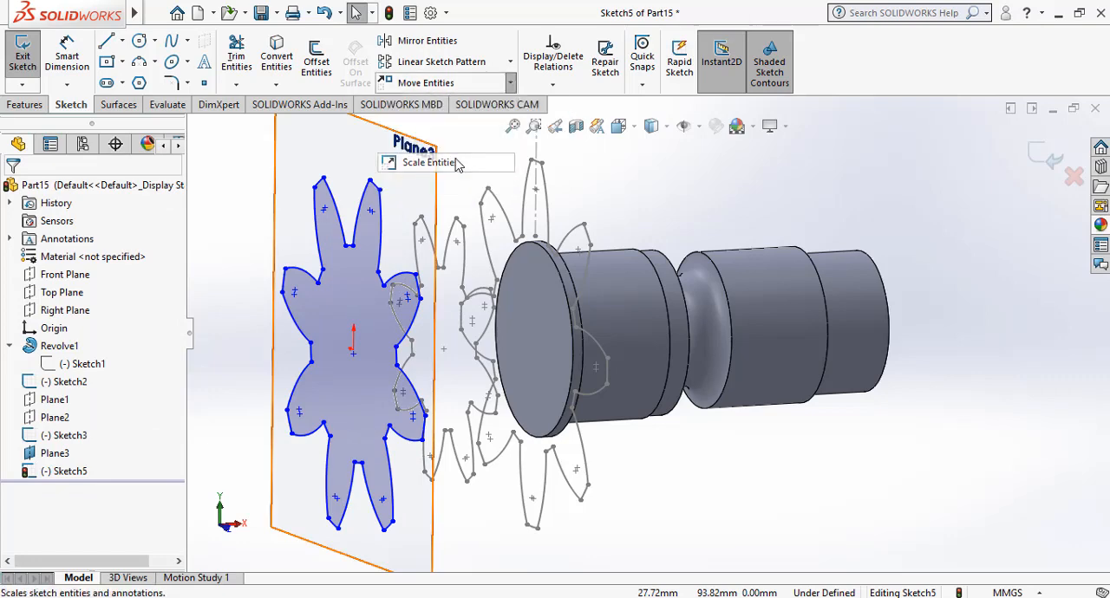
{"action": "left_click_drag", "start_coordinate": [499, 162], "coordinate": [264, 559]}
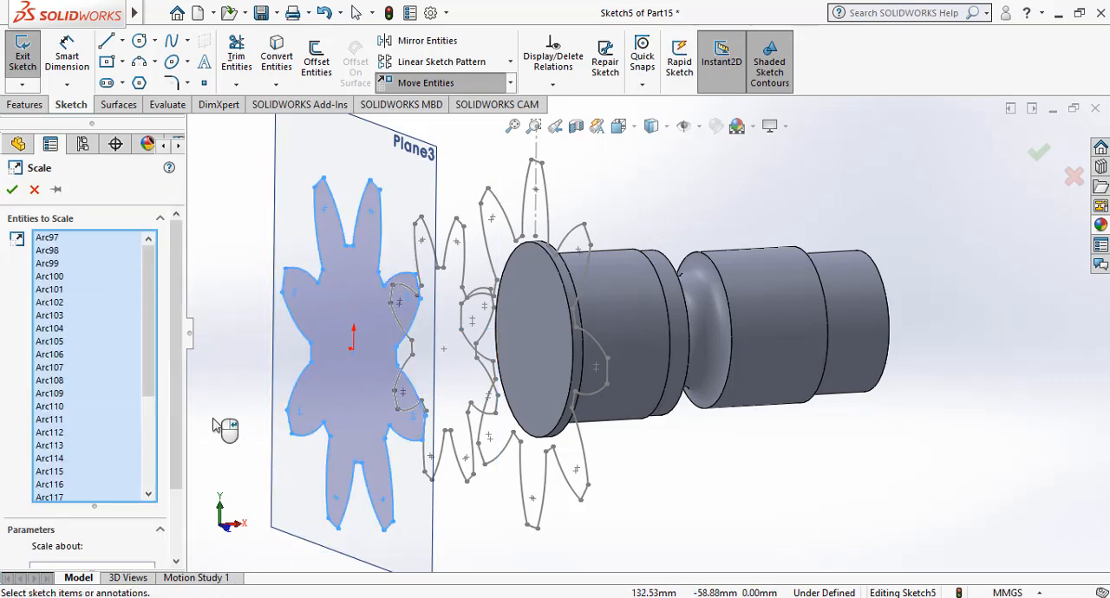
{"action": "scroll", "coordinate": [127, 547], "scroll_direction": "down", "scroll_amount": 1}
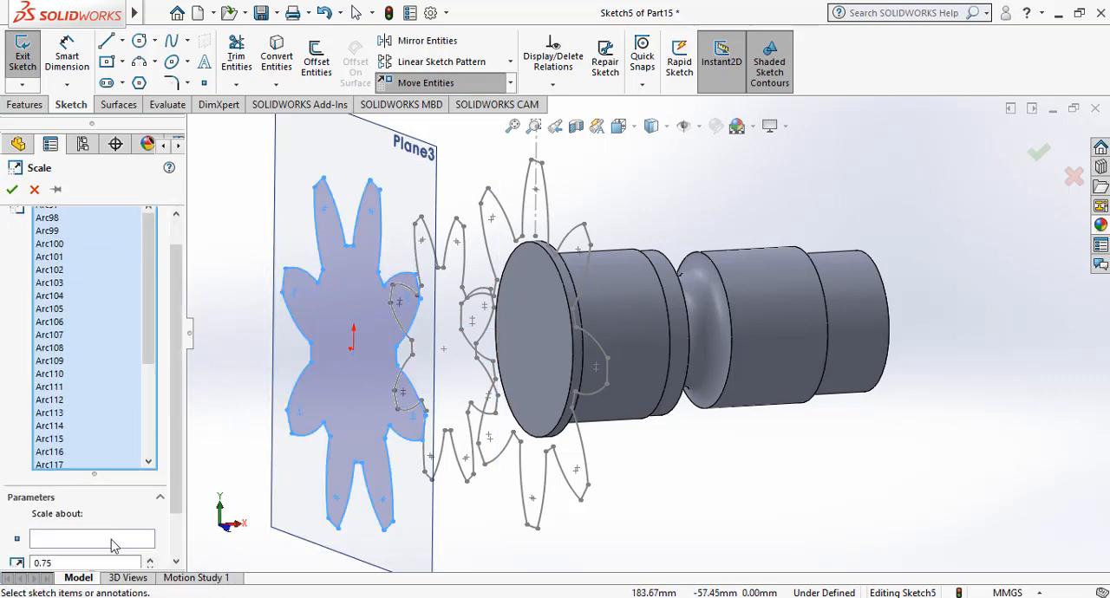
{"action": "left_click", "coordinate": [111, 540]}
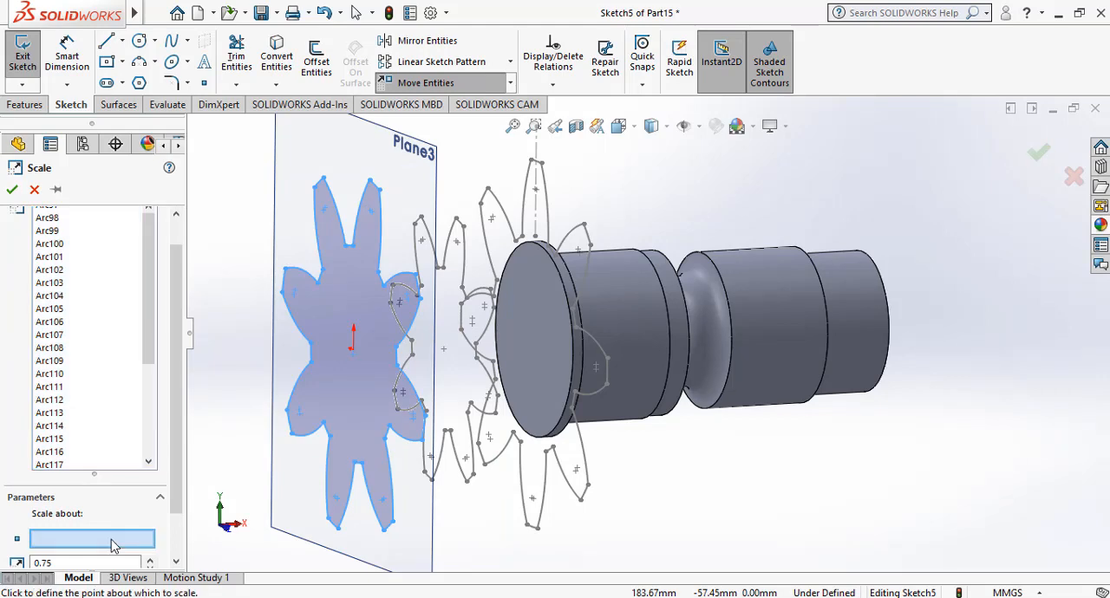
{"action": "left_click", "coordinate": [354, 351]}
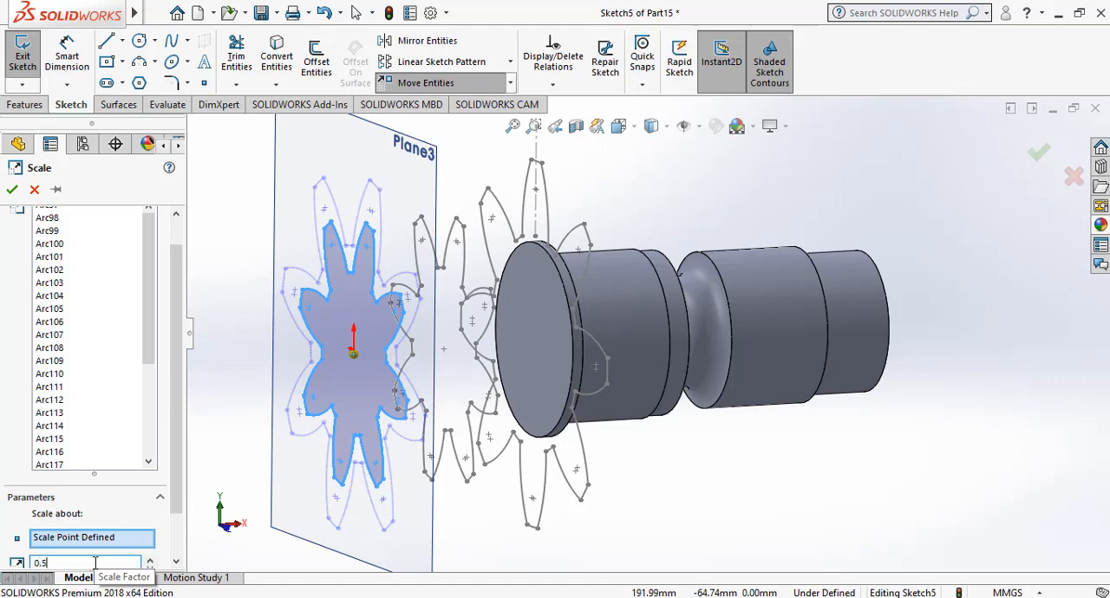
{"action": "left_click", "coordinate": [12, 190]}
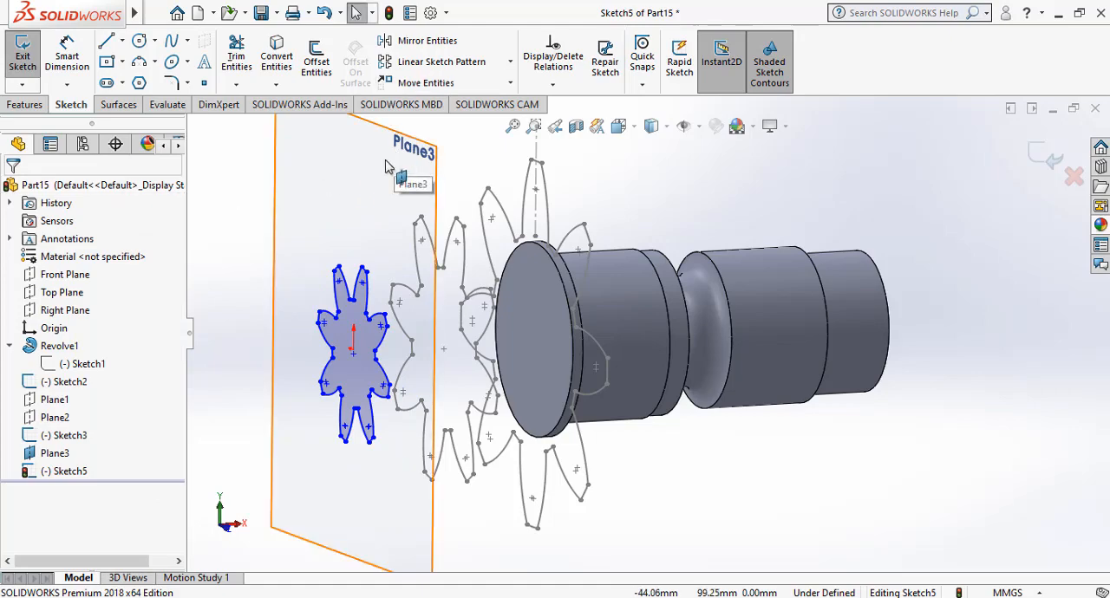
{"action": "left_click", "coordinate": [1047, 158]}
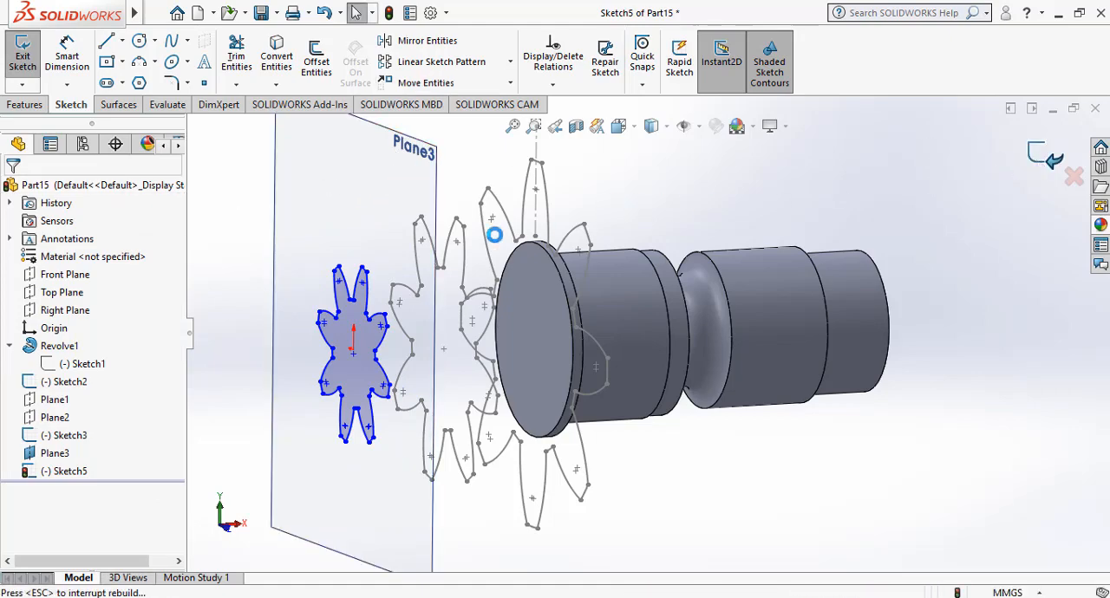
Hide Plane3.
{"action": "left_click", "coordinate": [367, 198]}
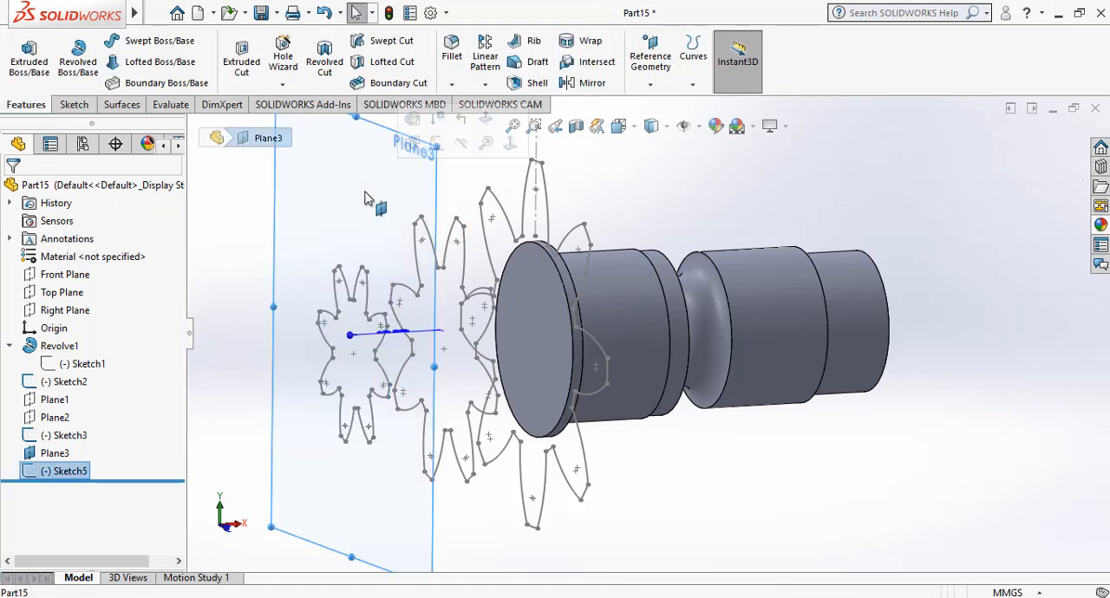
{"action": "left_click", "coordinate": [461, 145]}
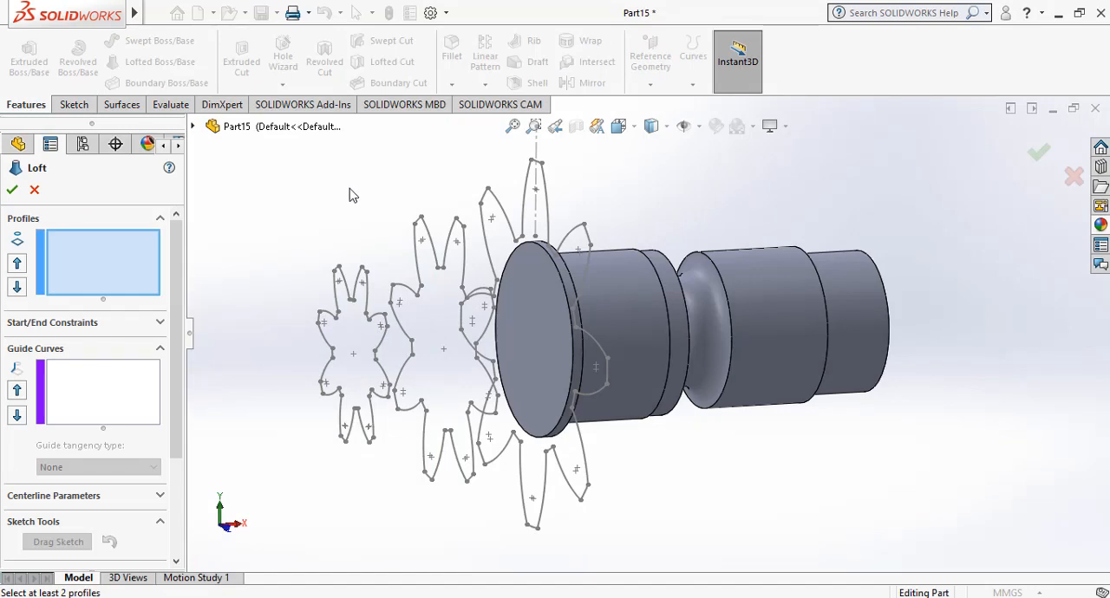
Loft a solid through the three eight-blade profiles, from the largest at the body's flange to the smallest on Plane3.
{"action": "left_click", "coordinate": [531, 163]}
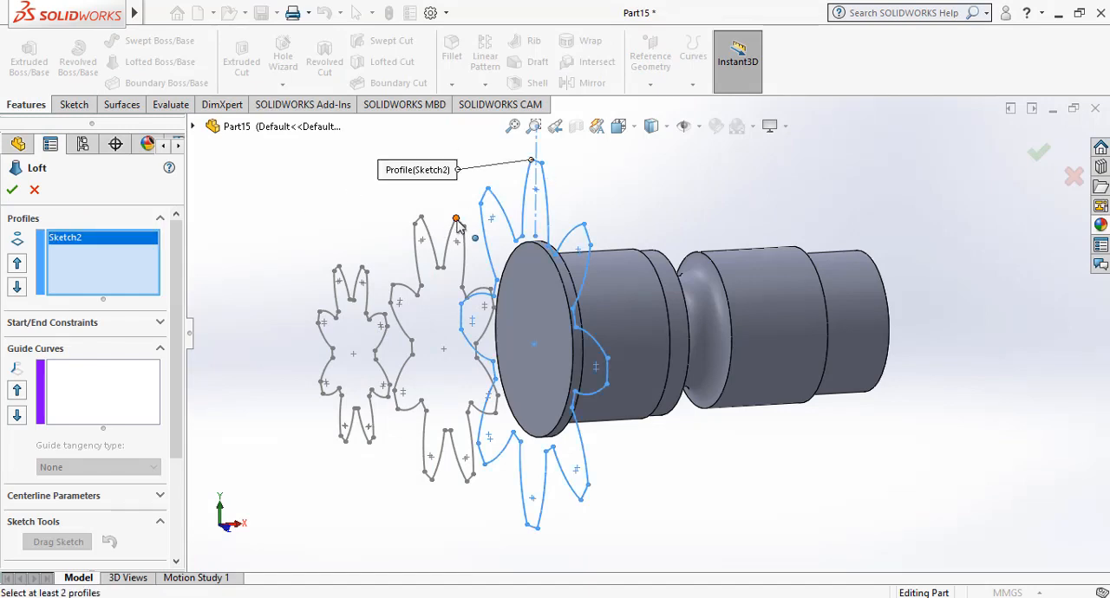
{"action": "left_click", "coordinate": [455, 220]}
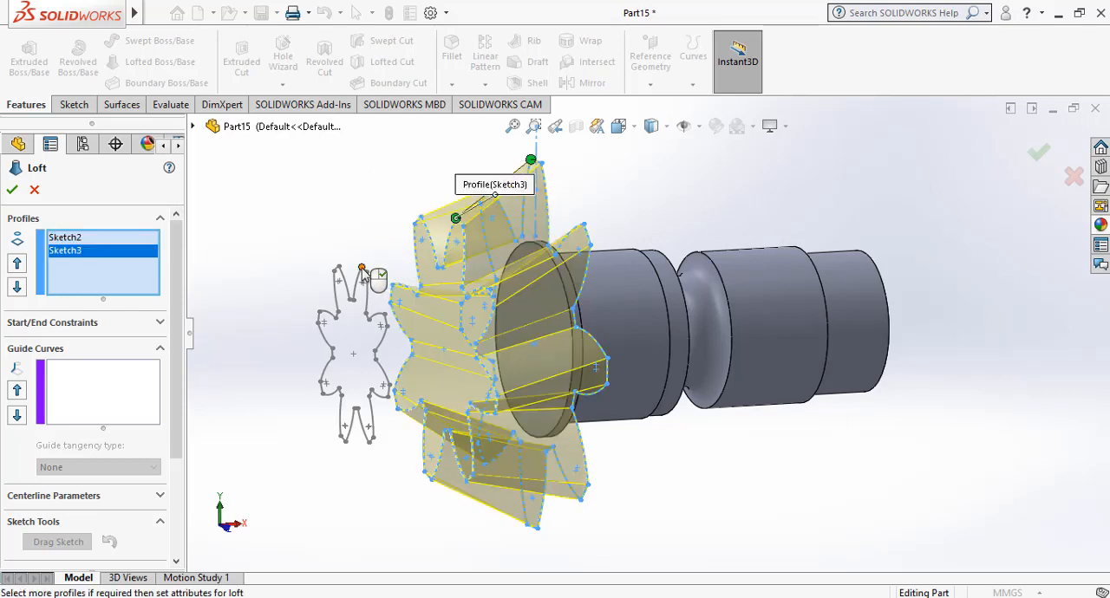
{"action": "left_click", "coordinate": [361, 267]}
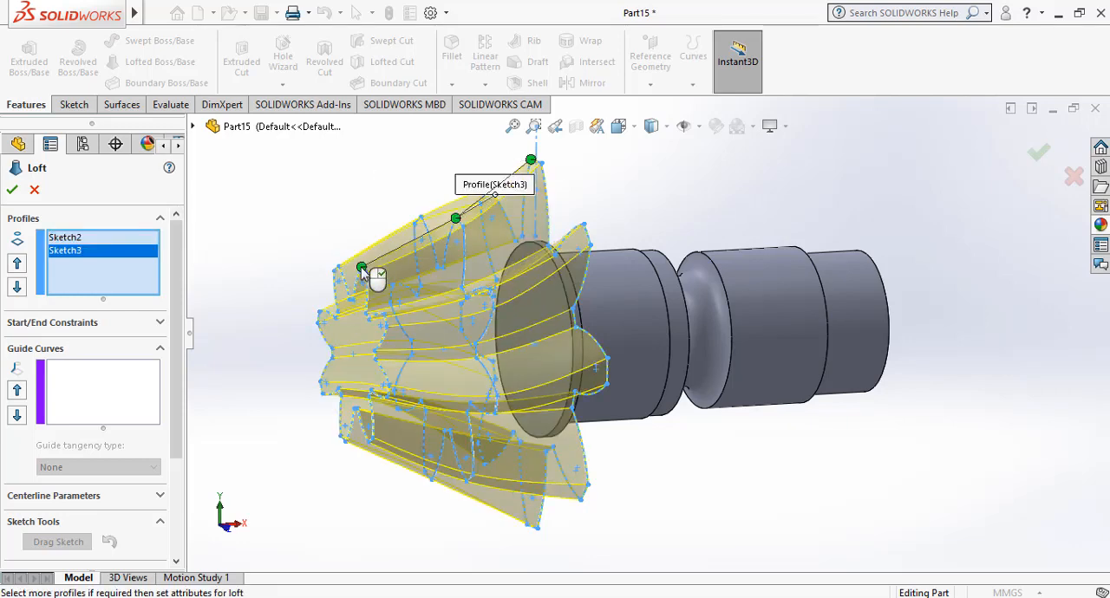
{"action": "left_click", "coordinate": [695, 196]}
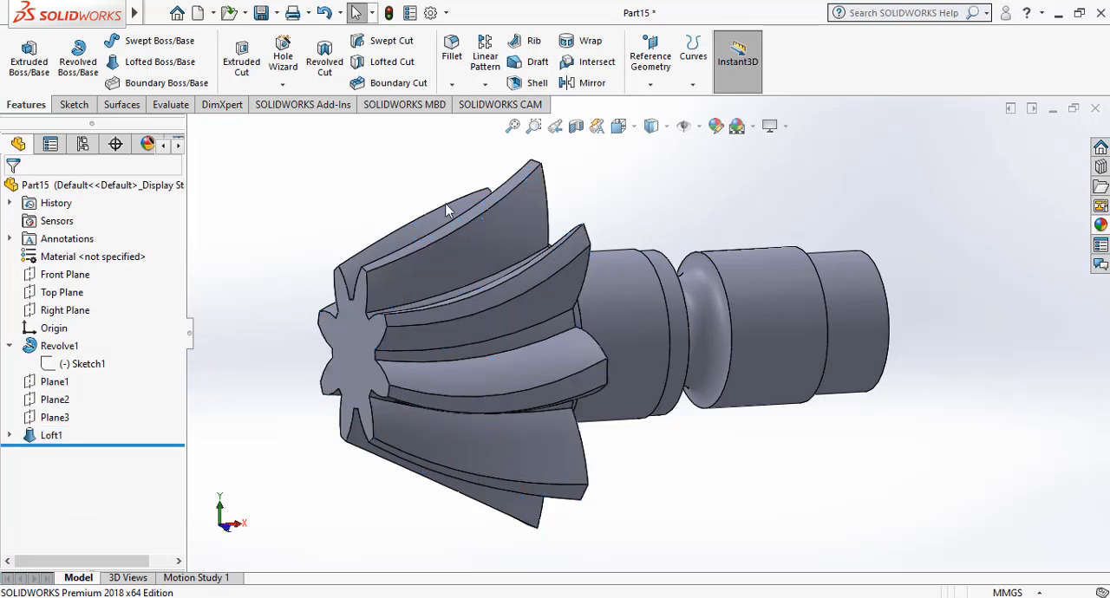
Try the burnished, sandblasted, matte and polished bronze appearances on the whole part and settle on brushed bronze.
{"action": "right_click", "coordinate": [645, 200]}
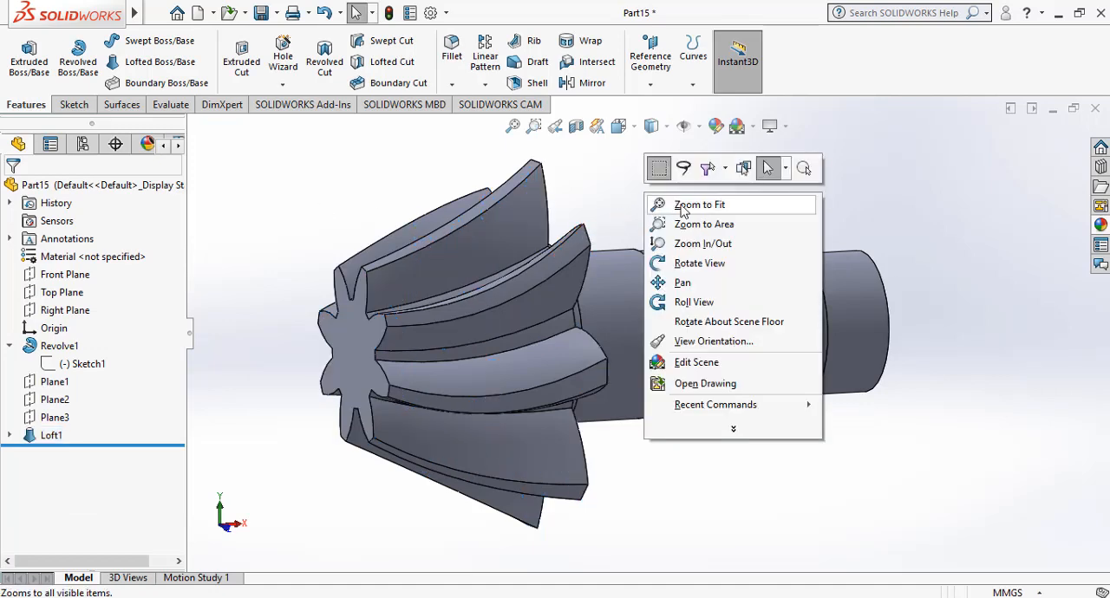
{"action": "left_click", "coordinate": [700, 263]}
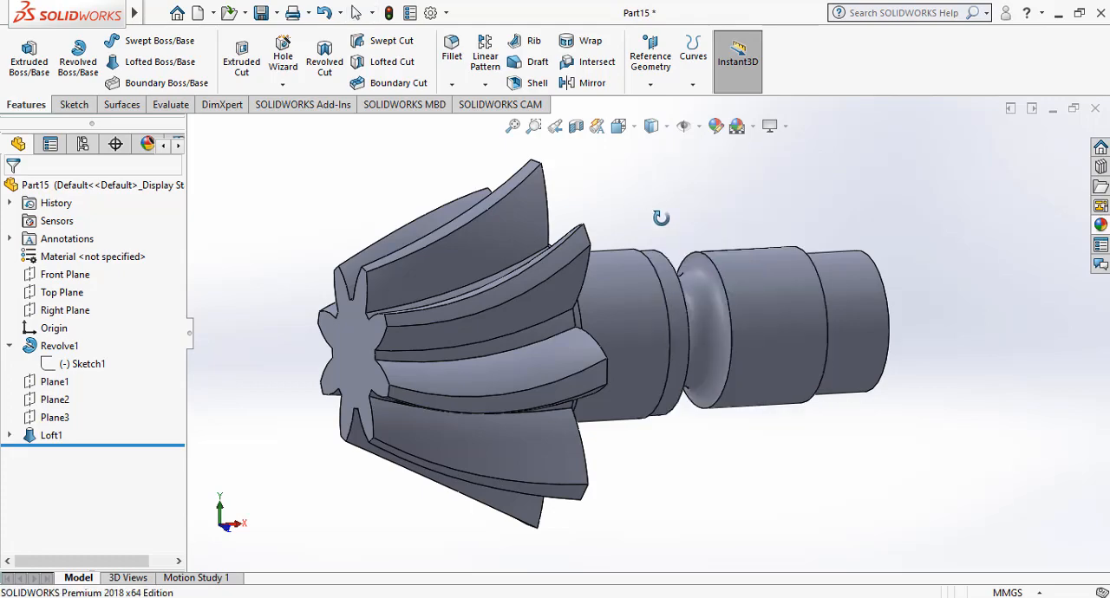
{"action": "left_click_drag", "start_coordinate": [661, 218], "coordinate": [637, 191]}
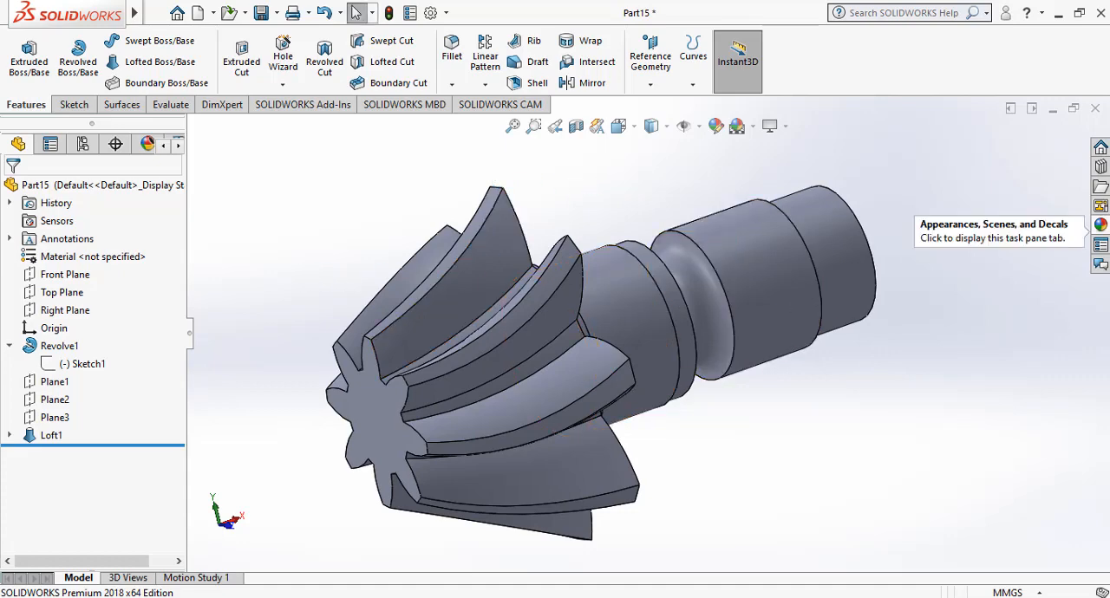
{"action": "left_click", "coordinate": [1101, 225]}
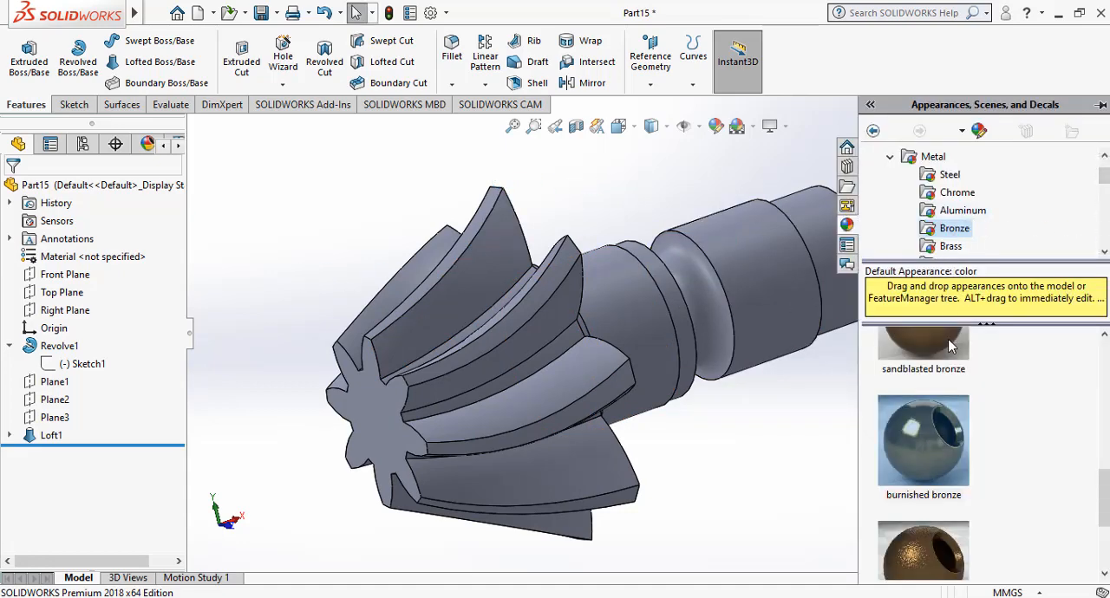
{"action": "double_click", "coordinate": [938, 479]}
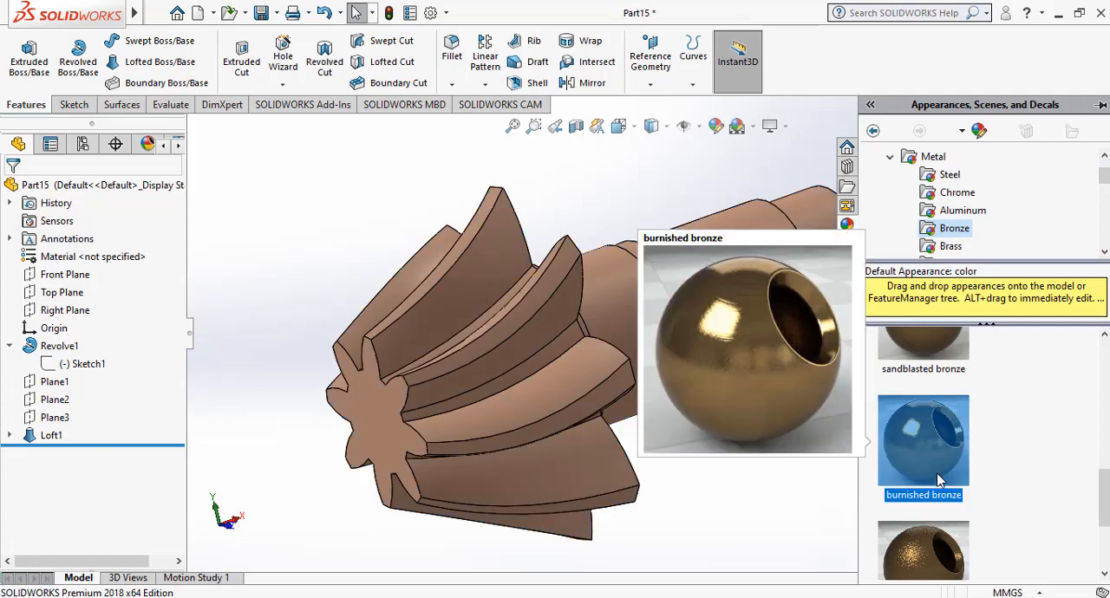
{"action": "scroll", "coordinate": [986, 371], "scroll_direction": "up", "scroll_amount": 2}
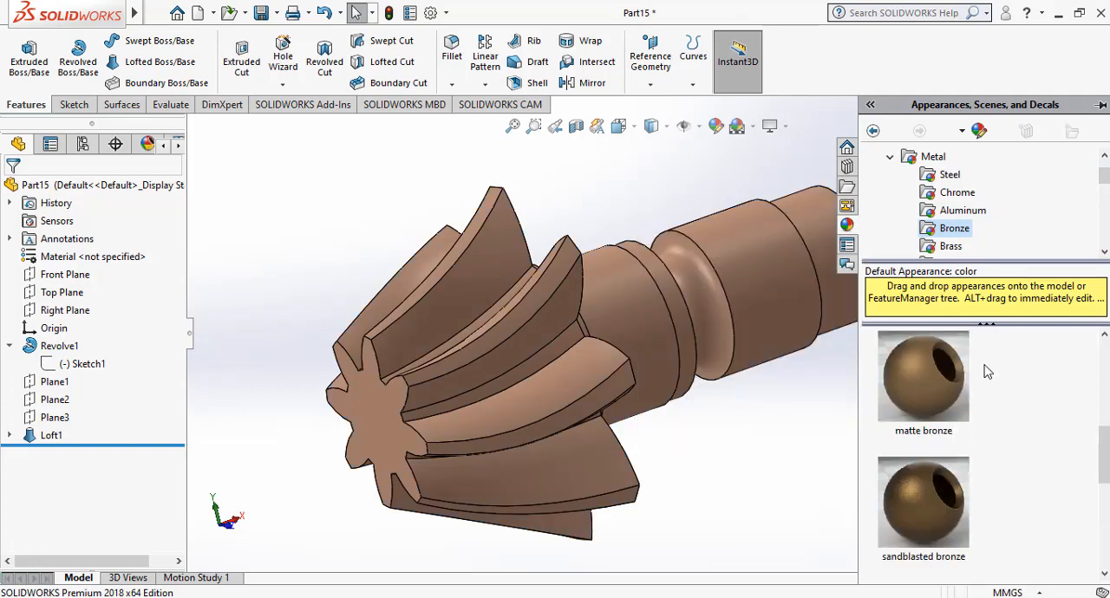
{"action": "double_click", "coordinate": [928, 487]}
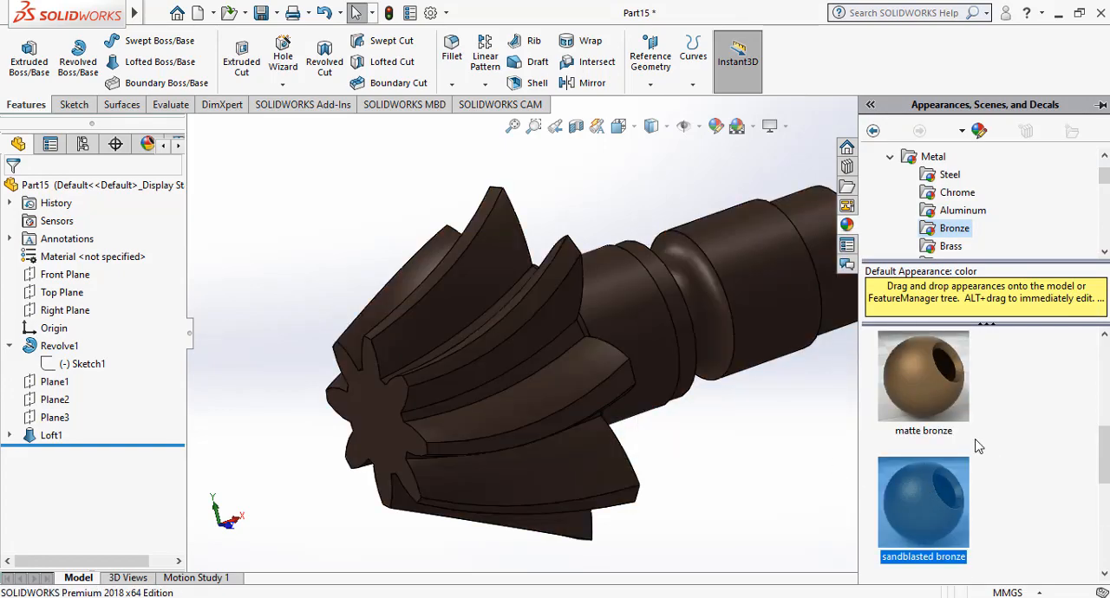
{"action": "double_click", "coordinate": [950, 401]}
{"action": "scroll", "coordinate": [1027, 428], "scroll_direction": "up", "scroll_amount": 3}
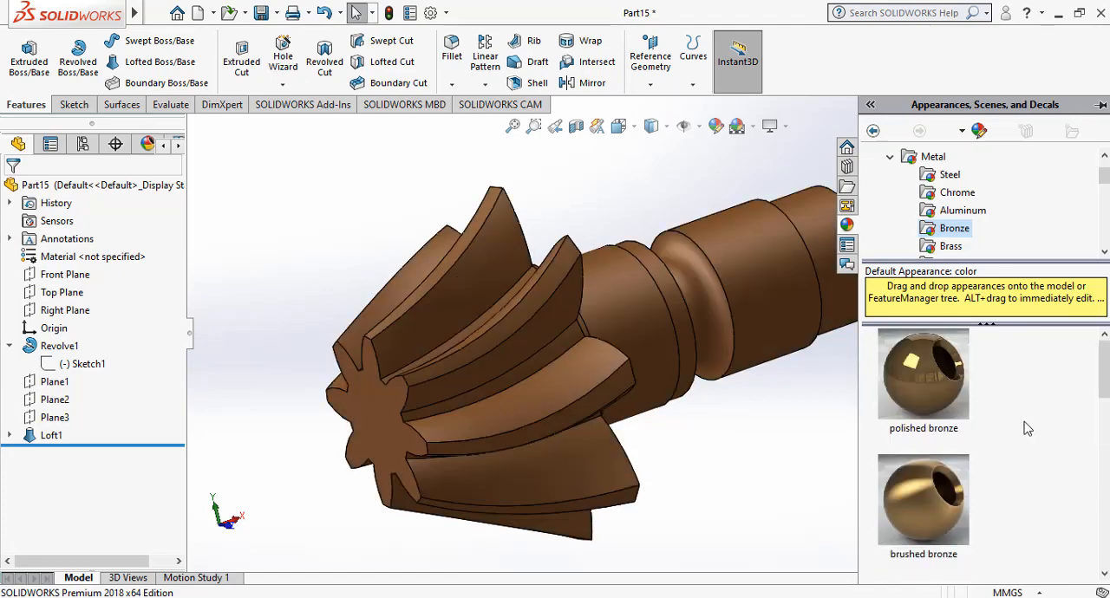
{"action": "double_click", "coordinate": [946, 413]}
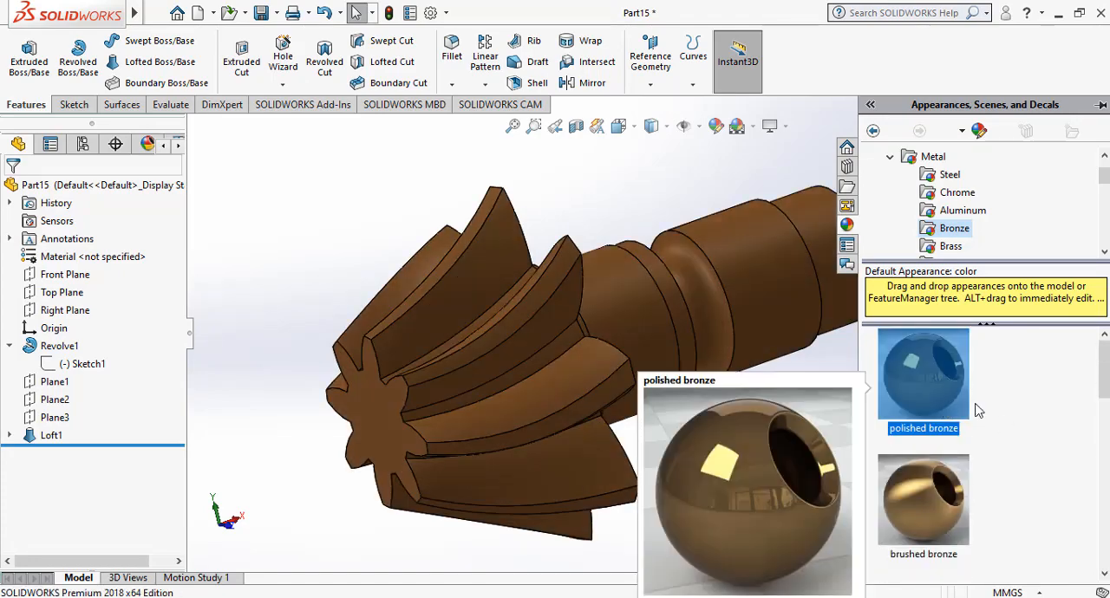
{"action": "double_click", "coordinate": [941, 484]}
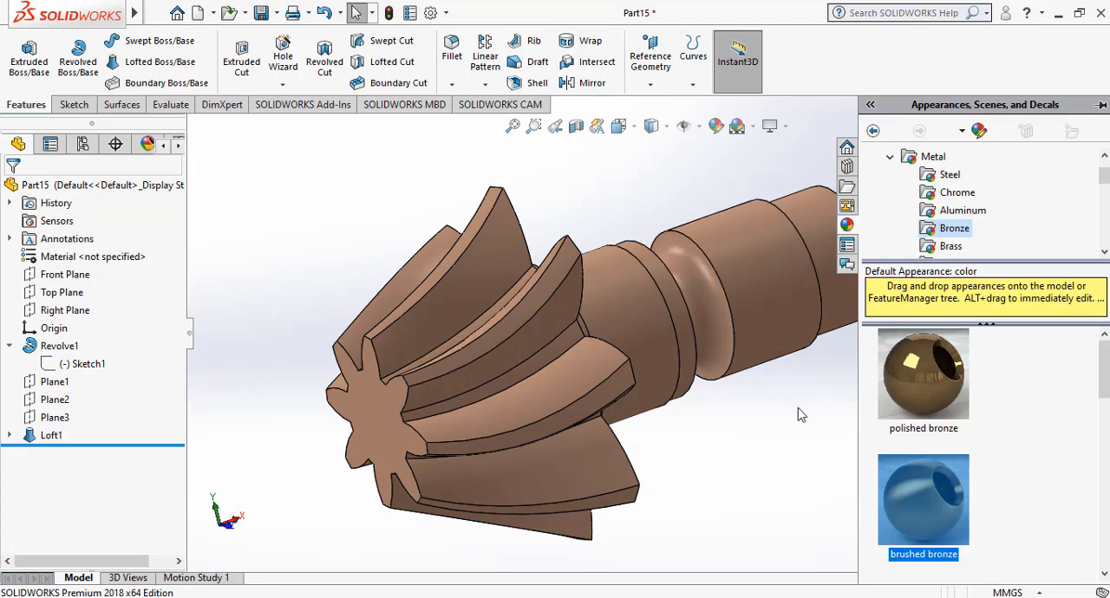
{"action": "left_click", "coordinate": [798, 407]}
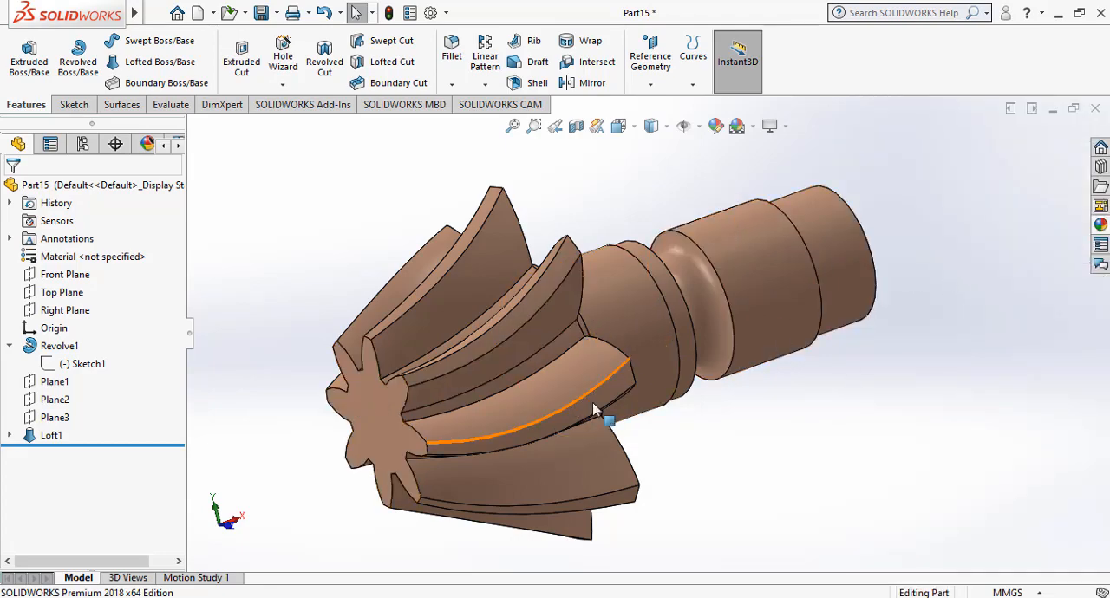
Sketch a circle of about 24 mm radius centered on the origin on the end face of the shank.
{"action": "left_click", "coordinate": [238, 517]}
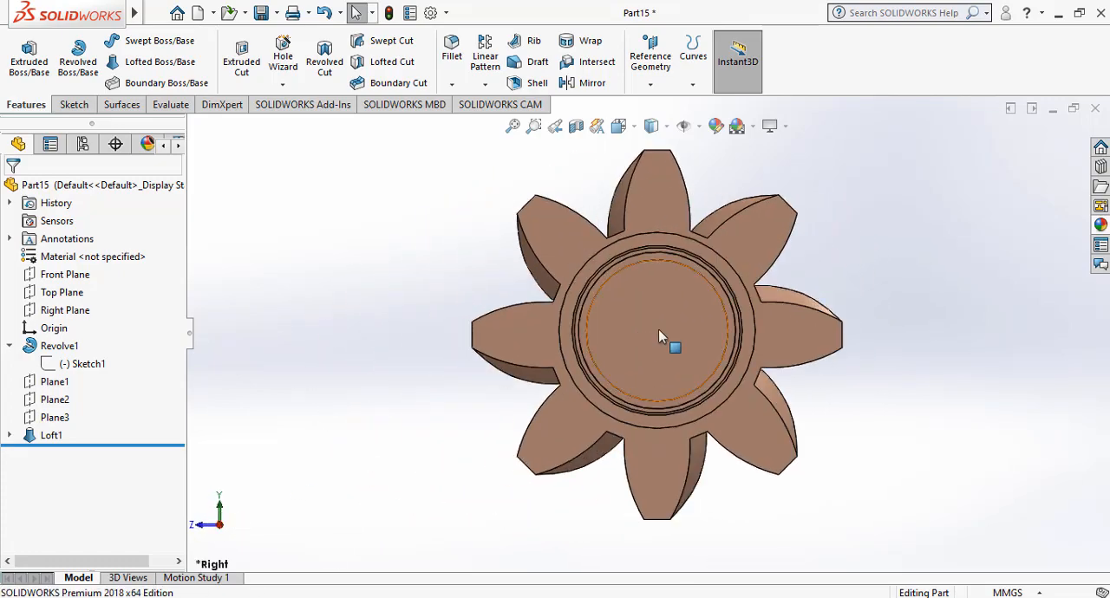
{"action": "left_click", "coordinate": [658, 336]}
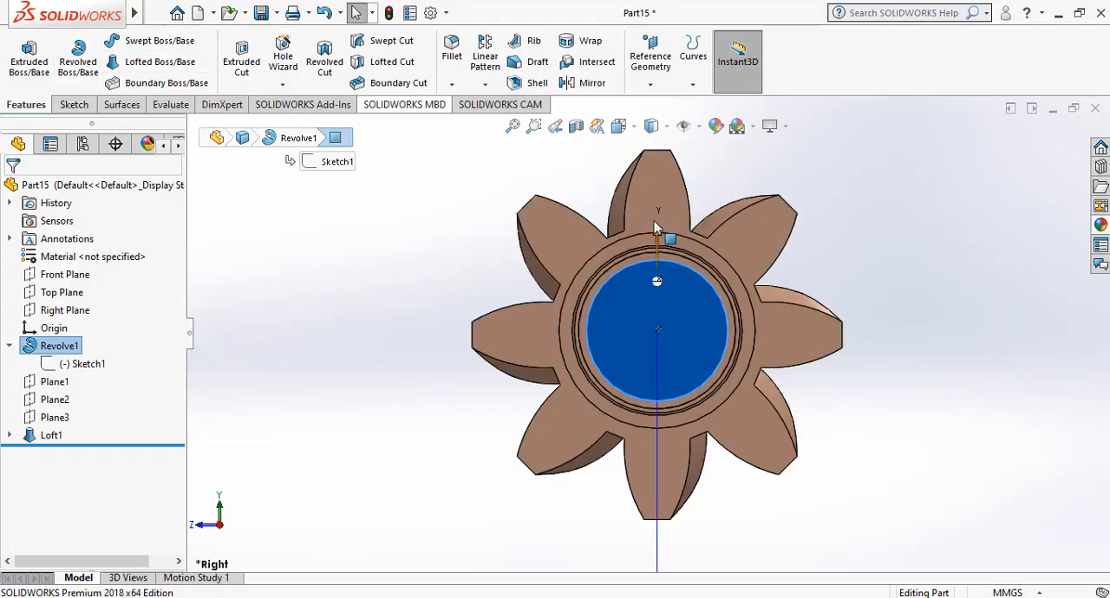
{"action": "left_click", "coordinate": [76, 105]}
{"action": "left_click", "coordinate": [22, 57]}
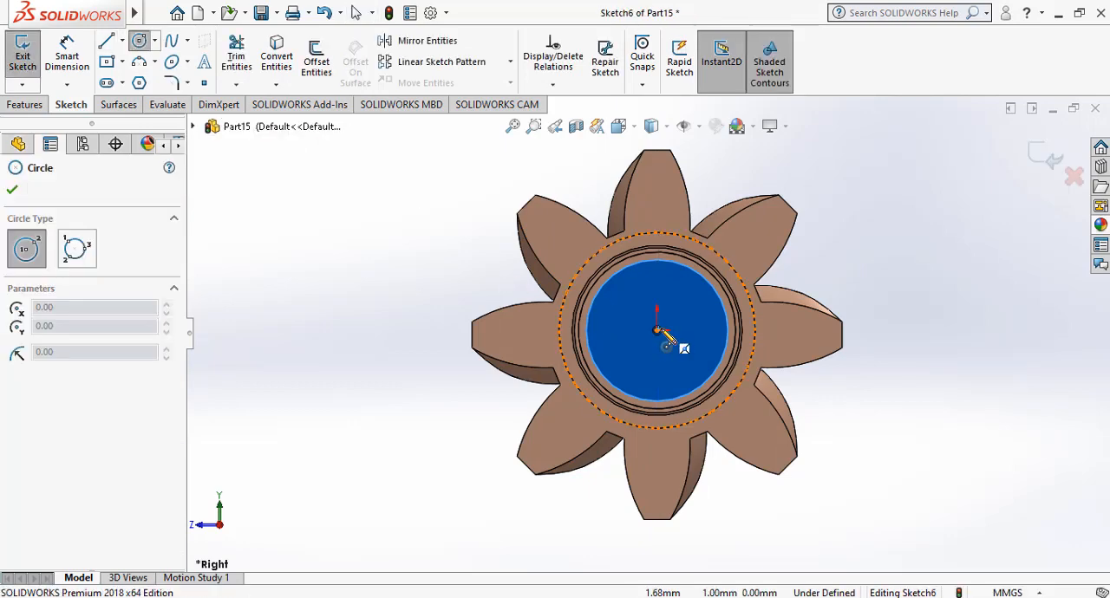
{"action": "scroll", "coordinate": [660, 334], "scroll_direction": "down", "scroll_amount": 2}
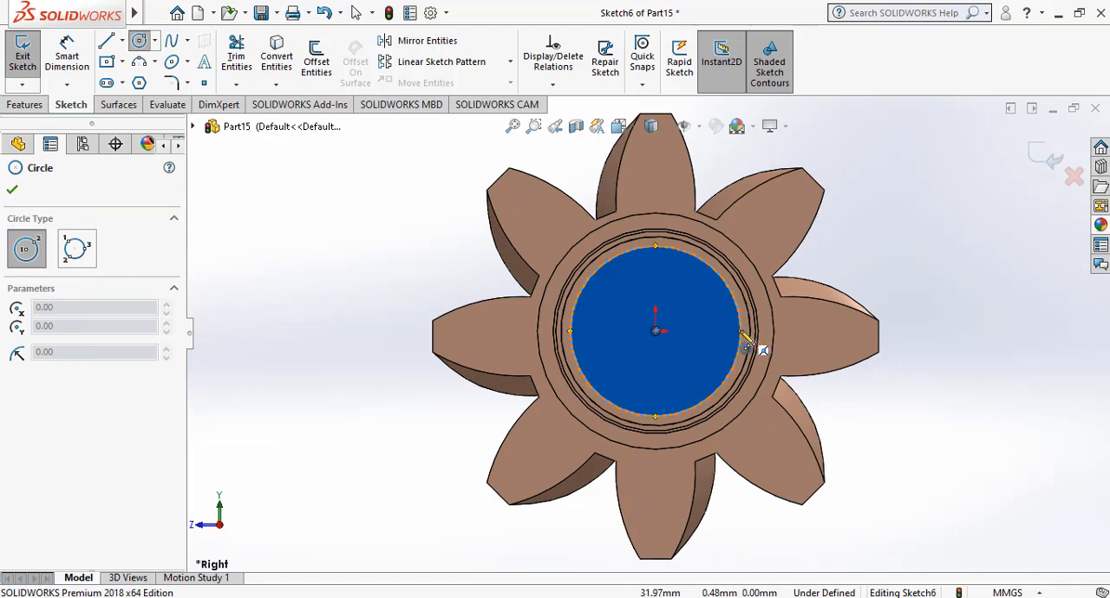
{"action": "left_click", "coordinate": [656, 331]}
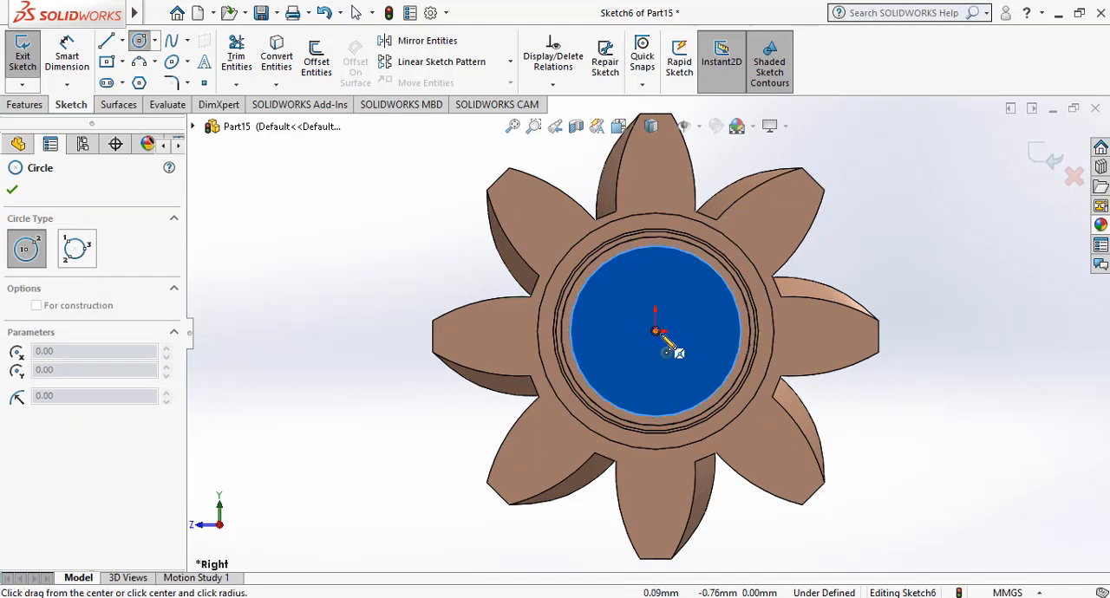
{"action": "left_click", "coordinate": [720, 343]}
Dimension the circle's diameter on the shank end face as 35 mm.
{"action": "left_click", "coordinate": [88, 62]}
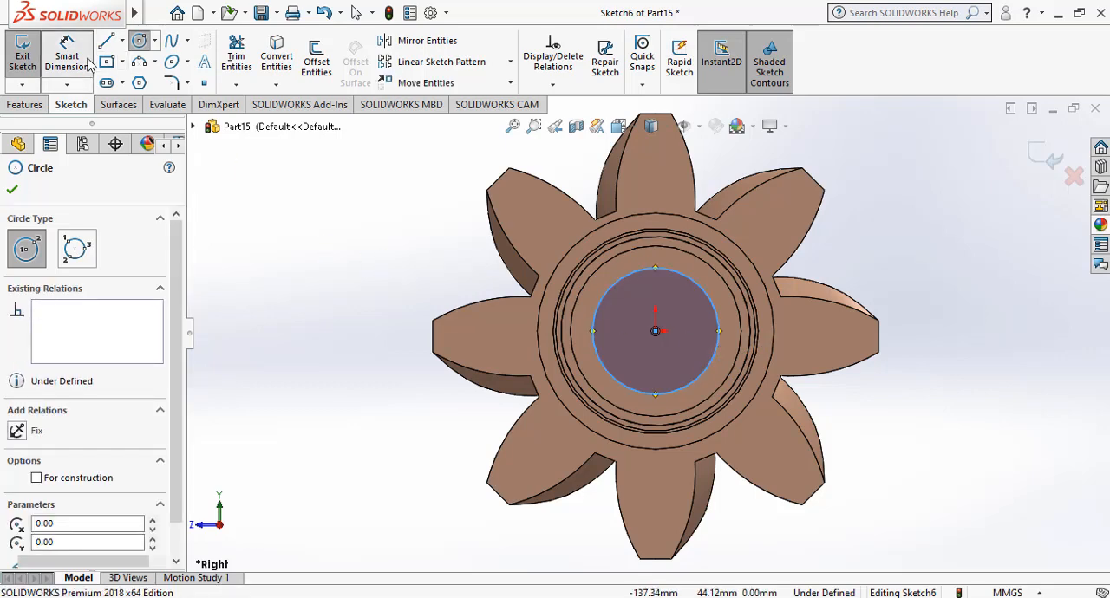
{"action": "left_click", "coordinate": [737, 321]}
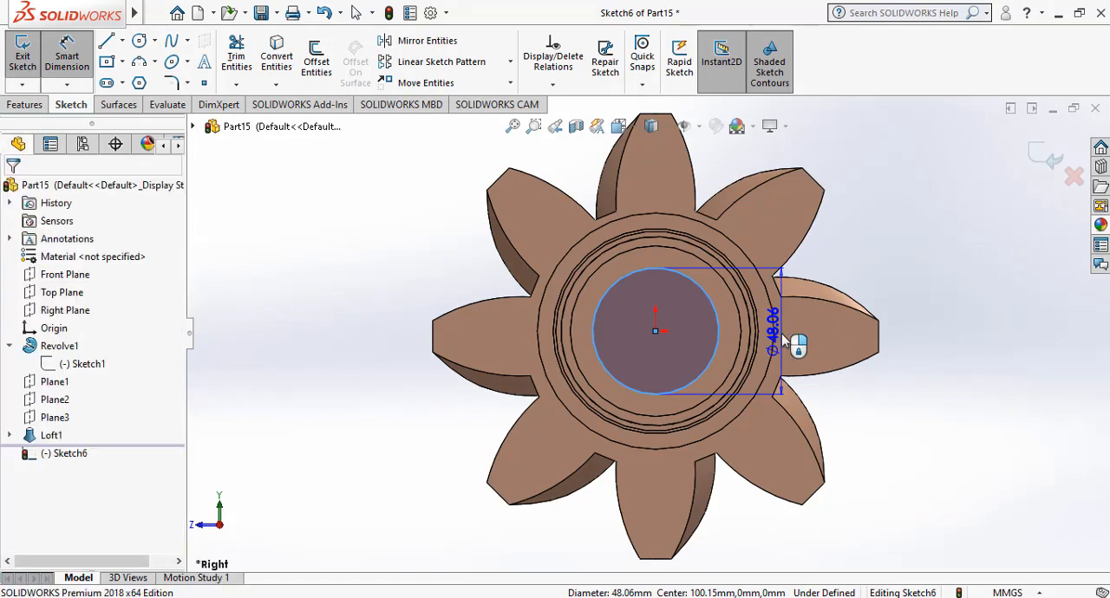
{"action": "left_click", "coordinate": [782, 333]}
{"action": "type", "text": "35"}
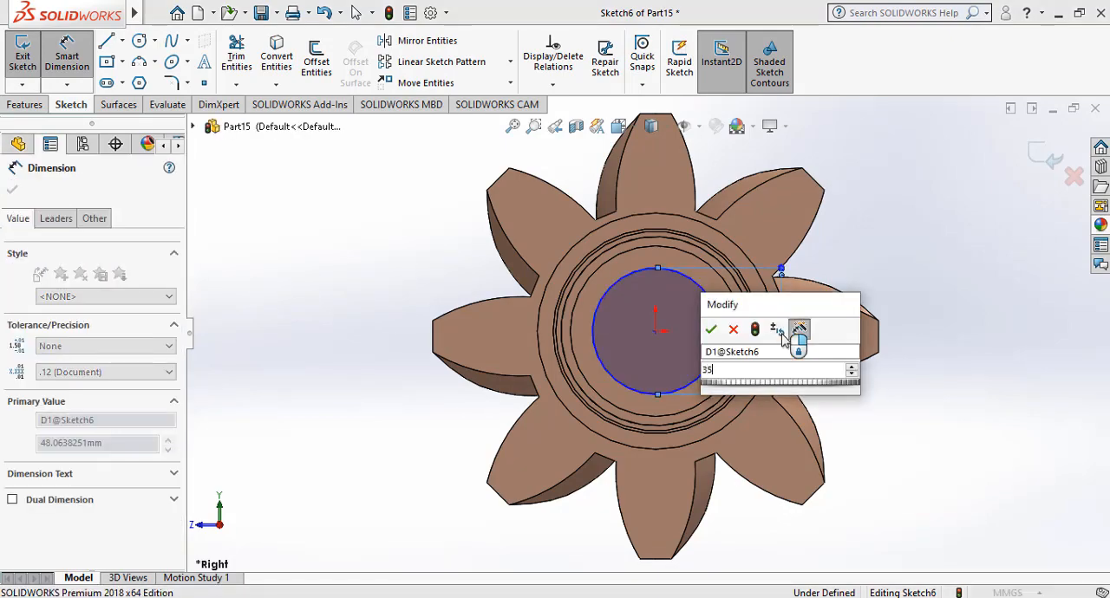
{"action": "key", "text": "Return"}
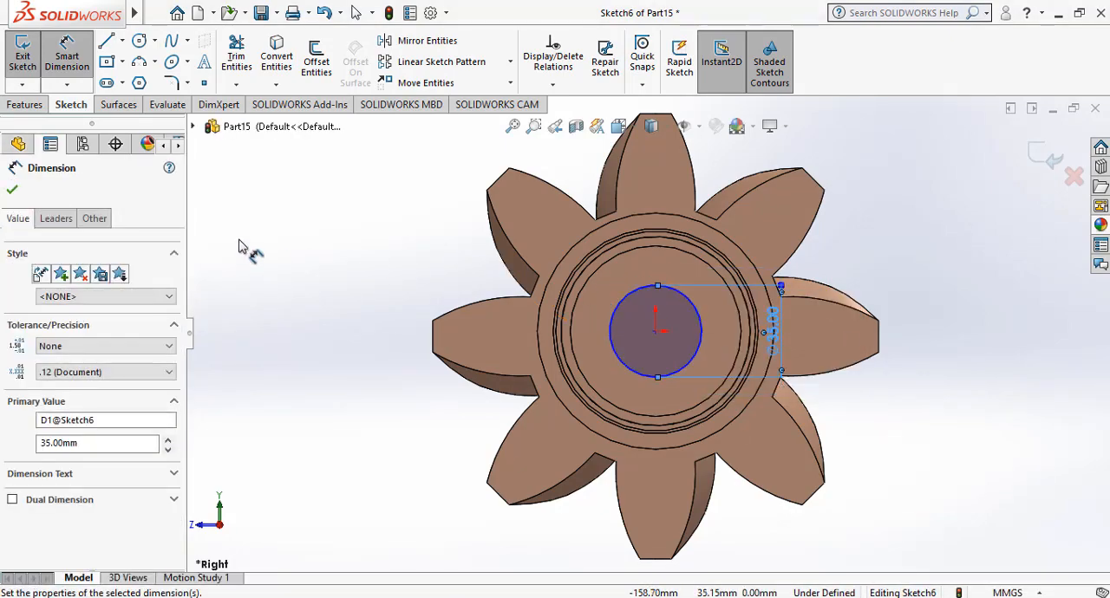
{"action": "left_click", "coordinate": [11, 192]}
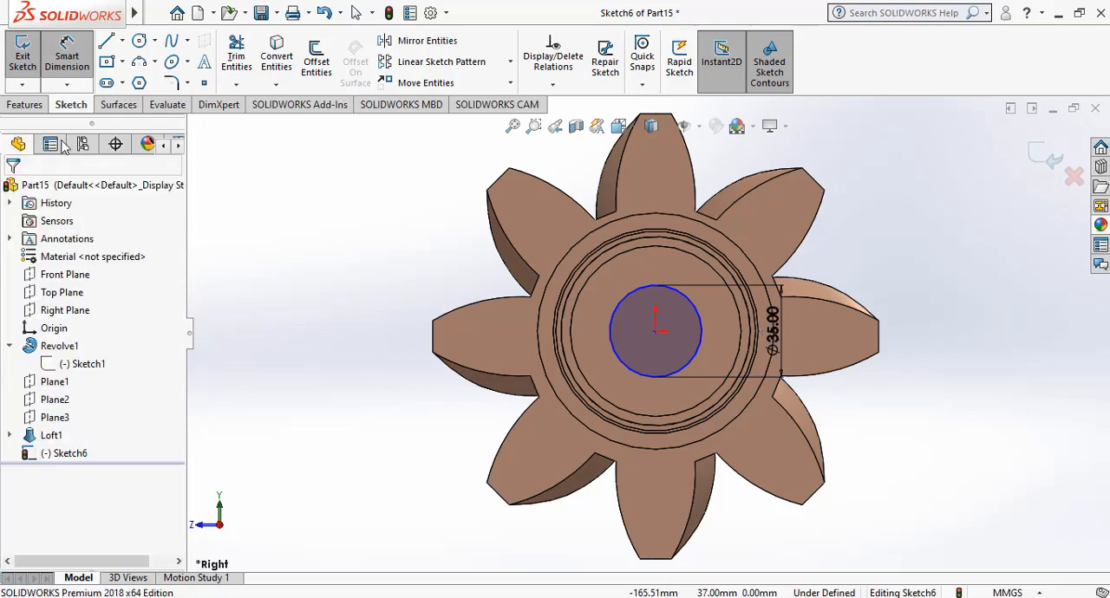
Cut-extrude the 35 mm circle Through All to bore the body and the cutter head lengthwise.
{"action": "left_click", "coordinate": [27, 105]}
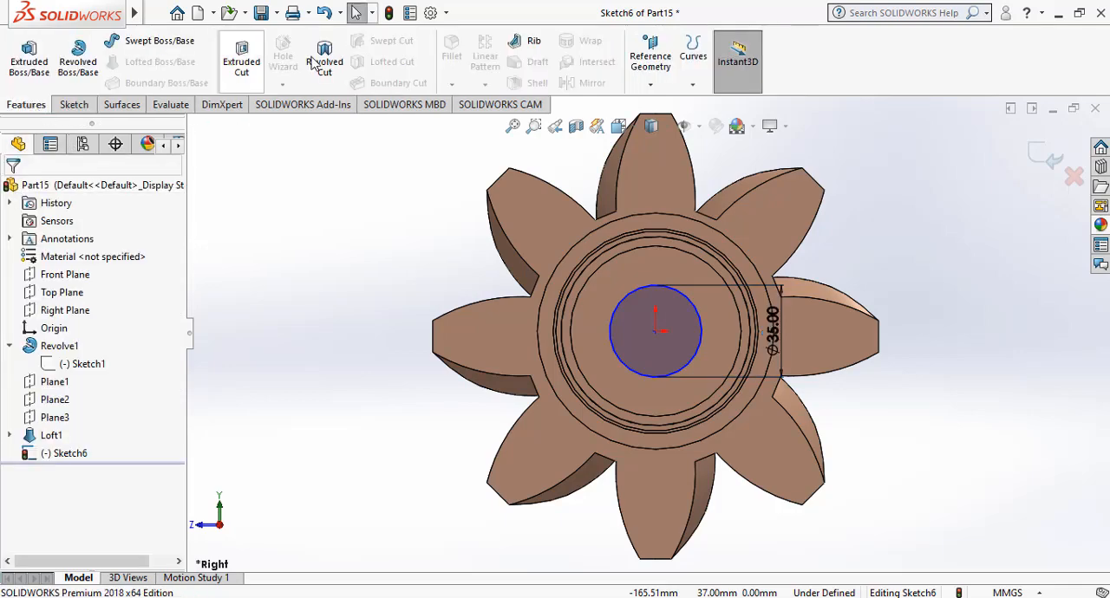
{"action": "left_click", "coordinate": [253, 55]}
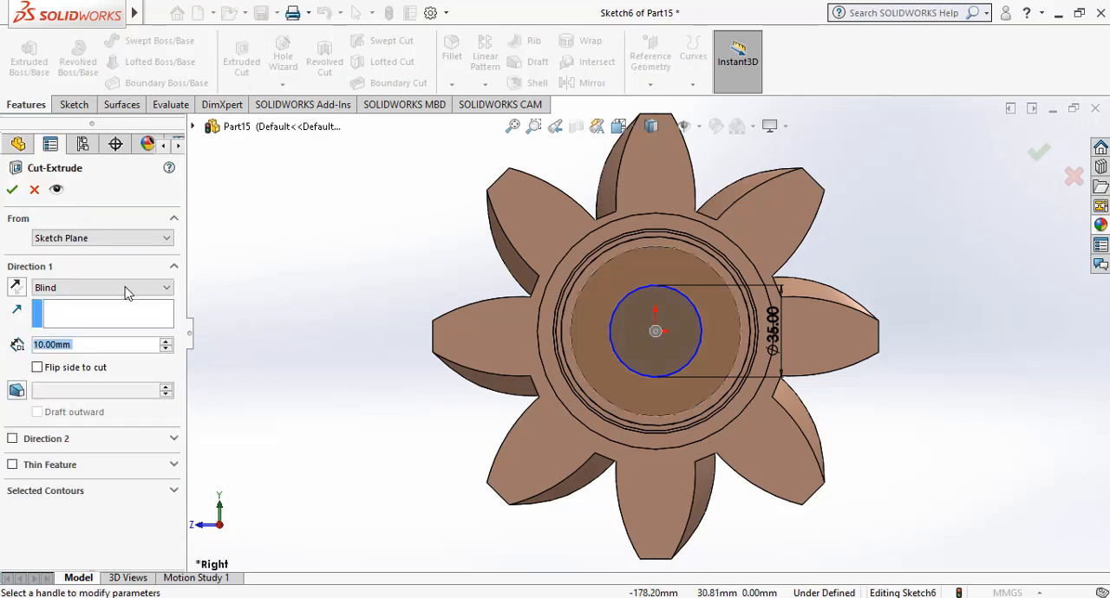
{"action": "left_click", "coordinate": [97, 293]}
{"action": "left_click", "coordinate": [97, 308]}
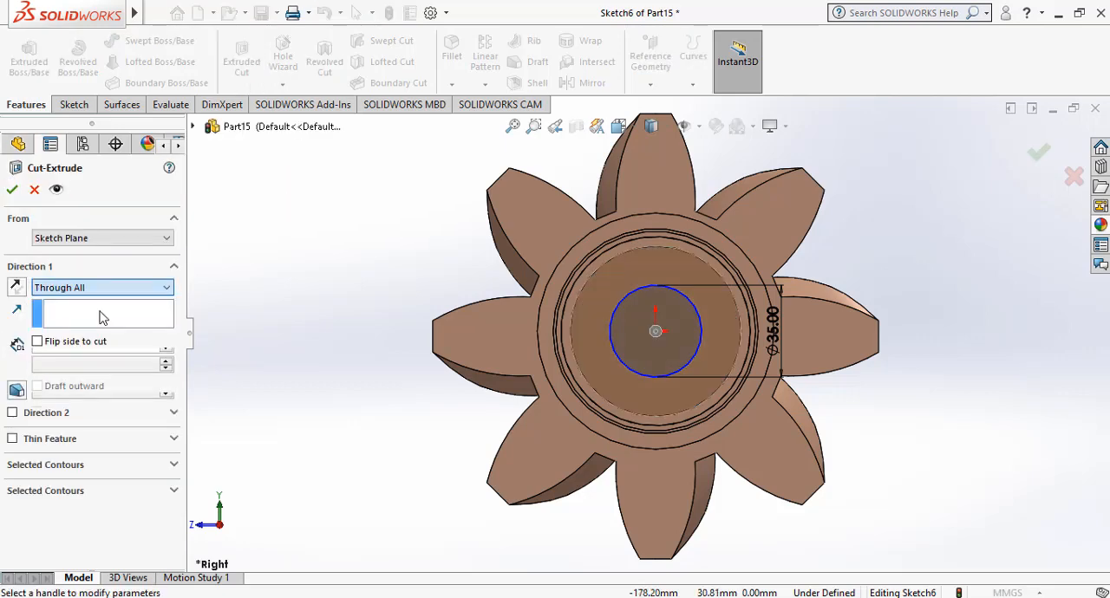
{"action": "left_click", "coordinate": [196, 524]}
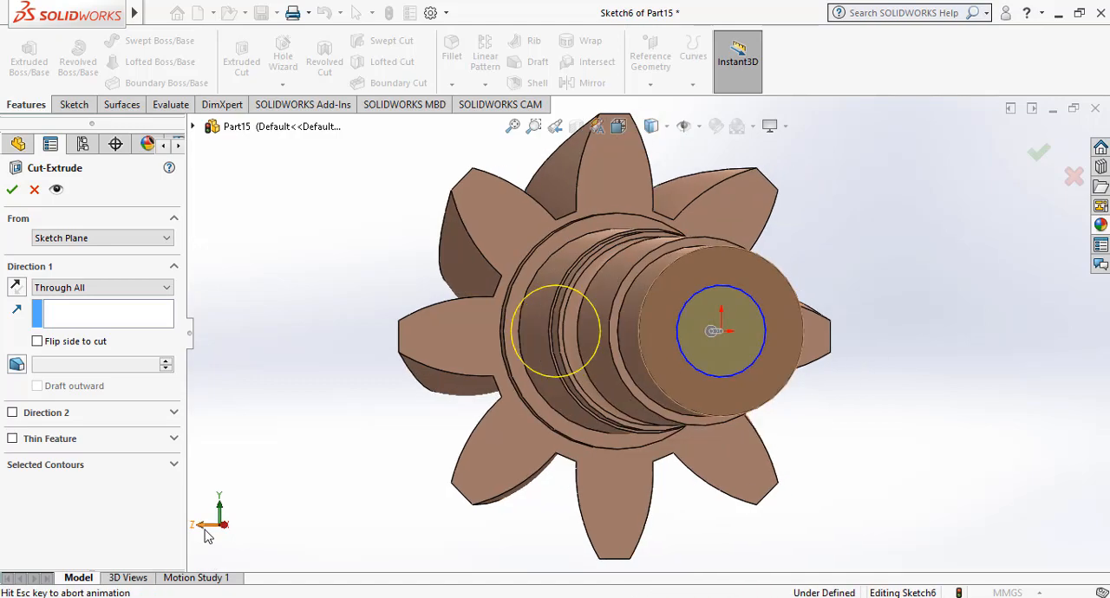
{"action": "left_click", "coordinate": [12, 191]}
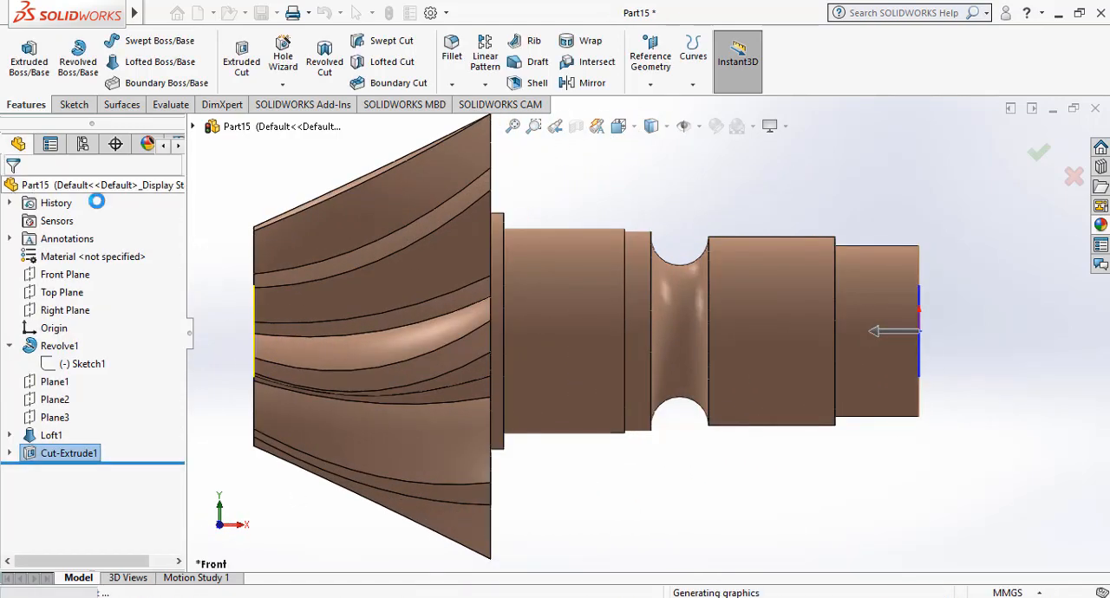
{"action": "right_click", "coordinate": [708, 188]}
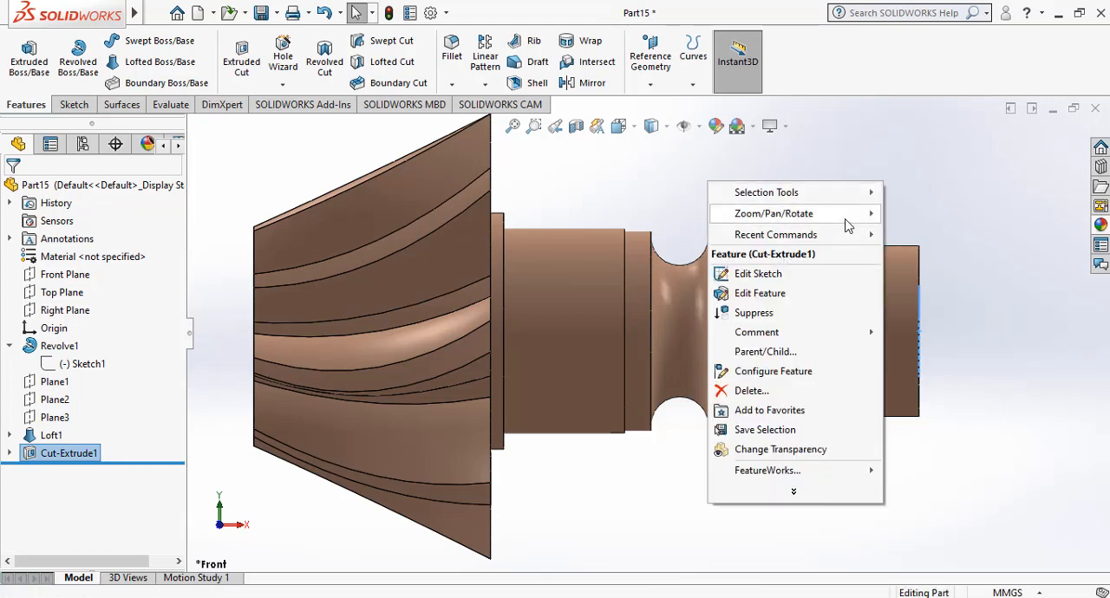
{"action": "mouse_move", "coordinate": [846, 217]}
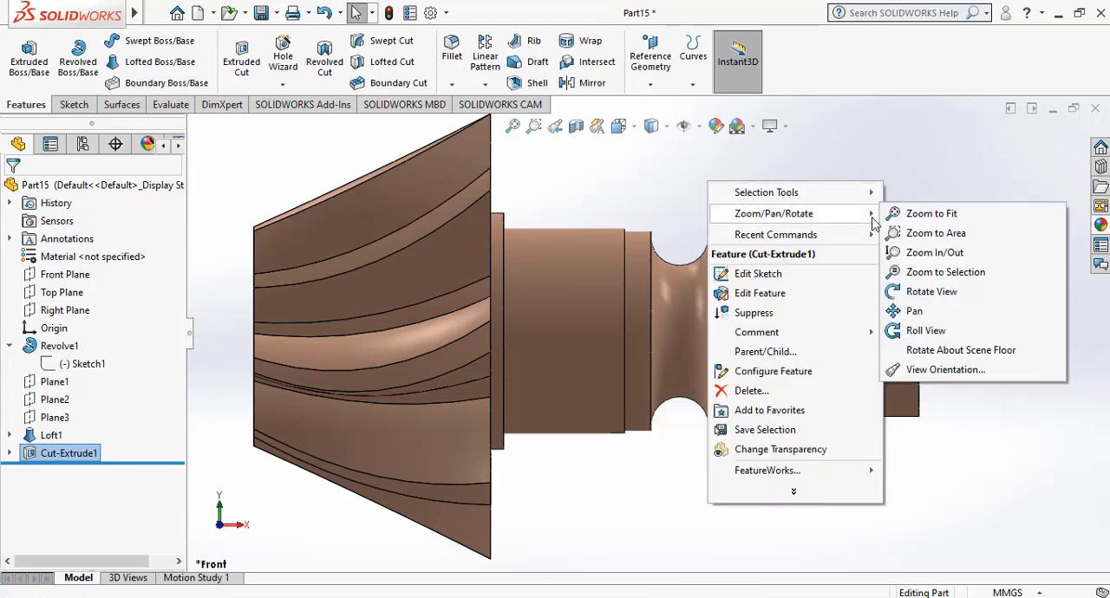
{"action": "left_click", "coordinate": [943, 292]}
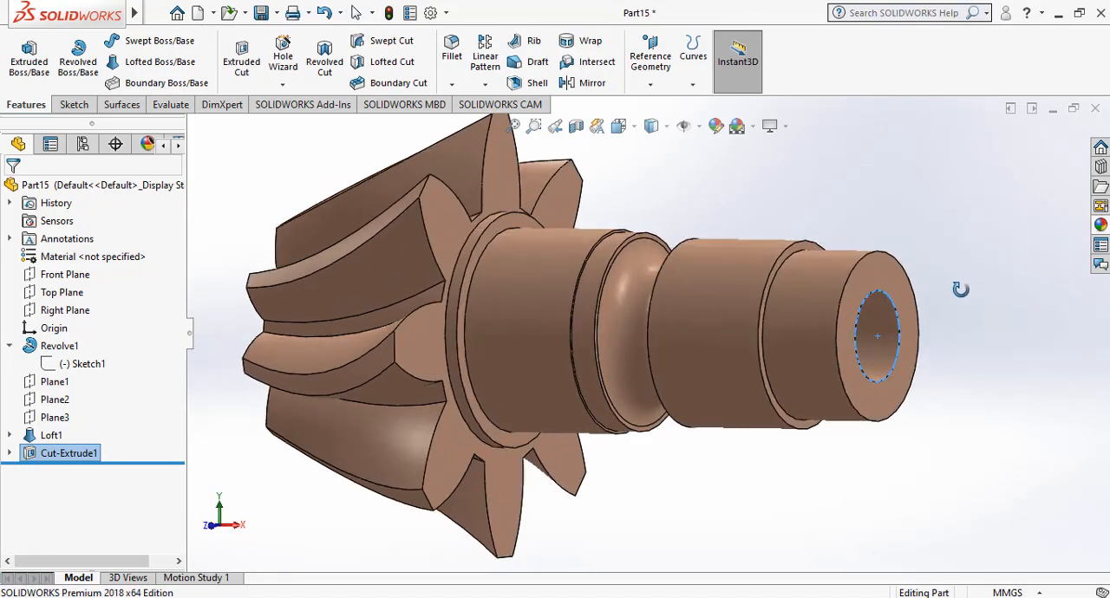